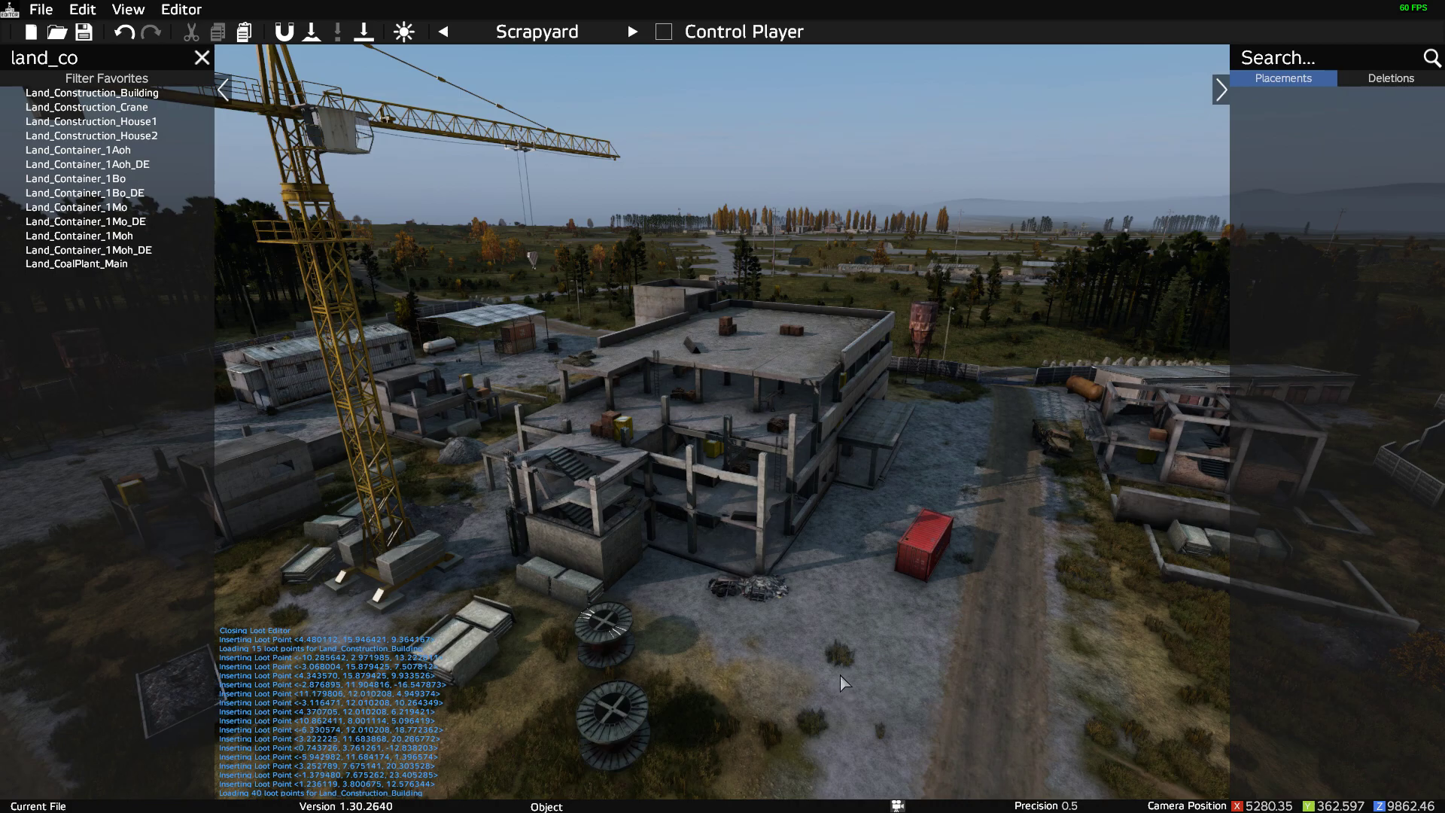
- Turn the camera across the scrapyard and check the area on the 2-D map
right_drag(945, 662, 900, 653)
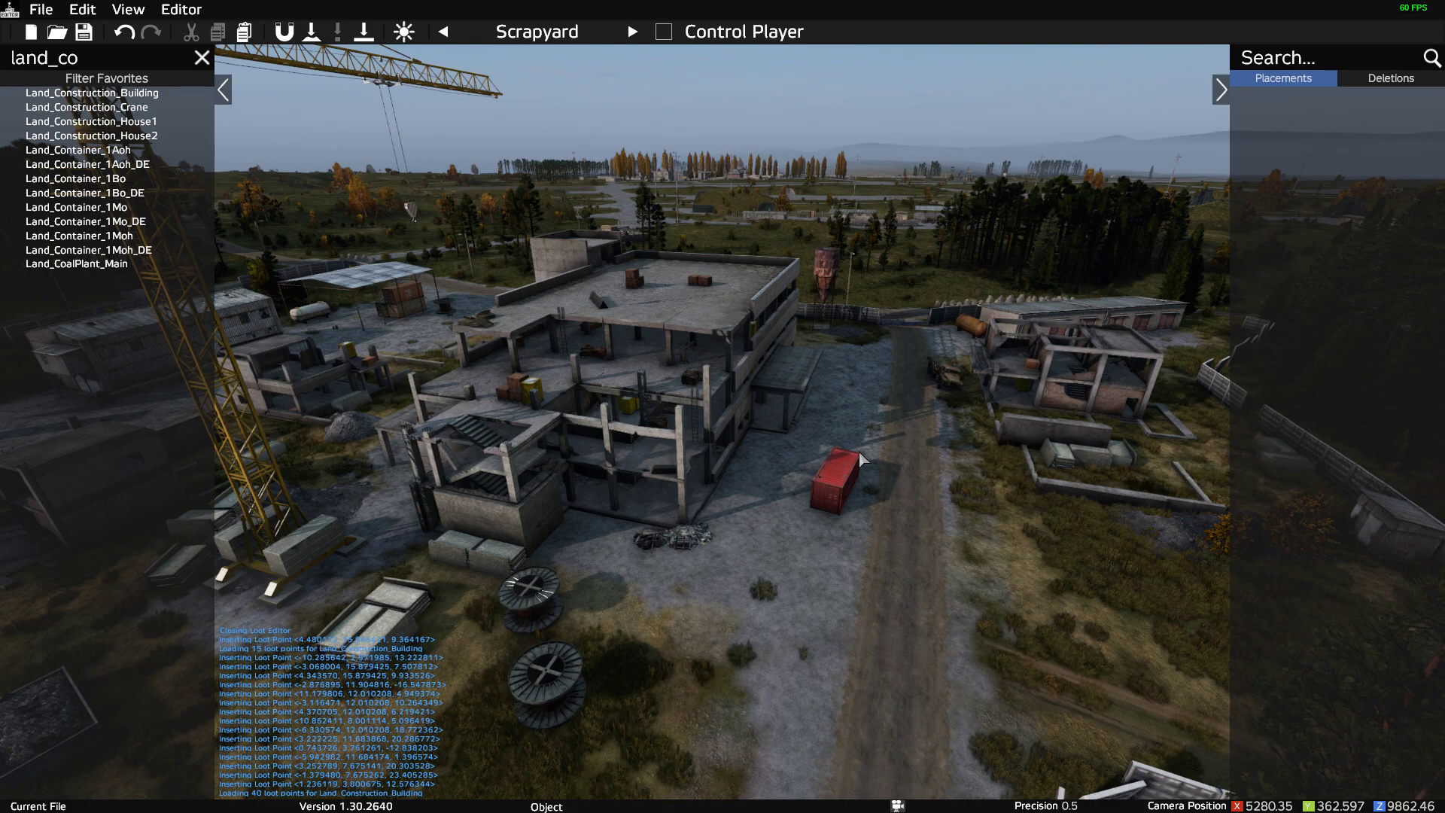
key(m)
scroll(755, 419, down, 5)
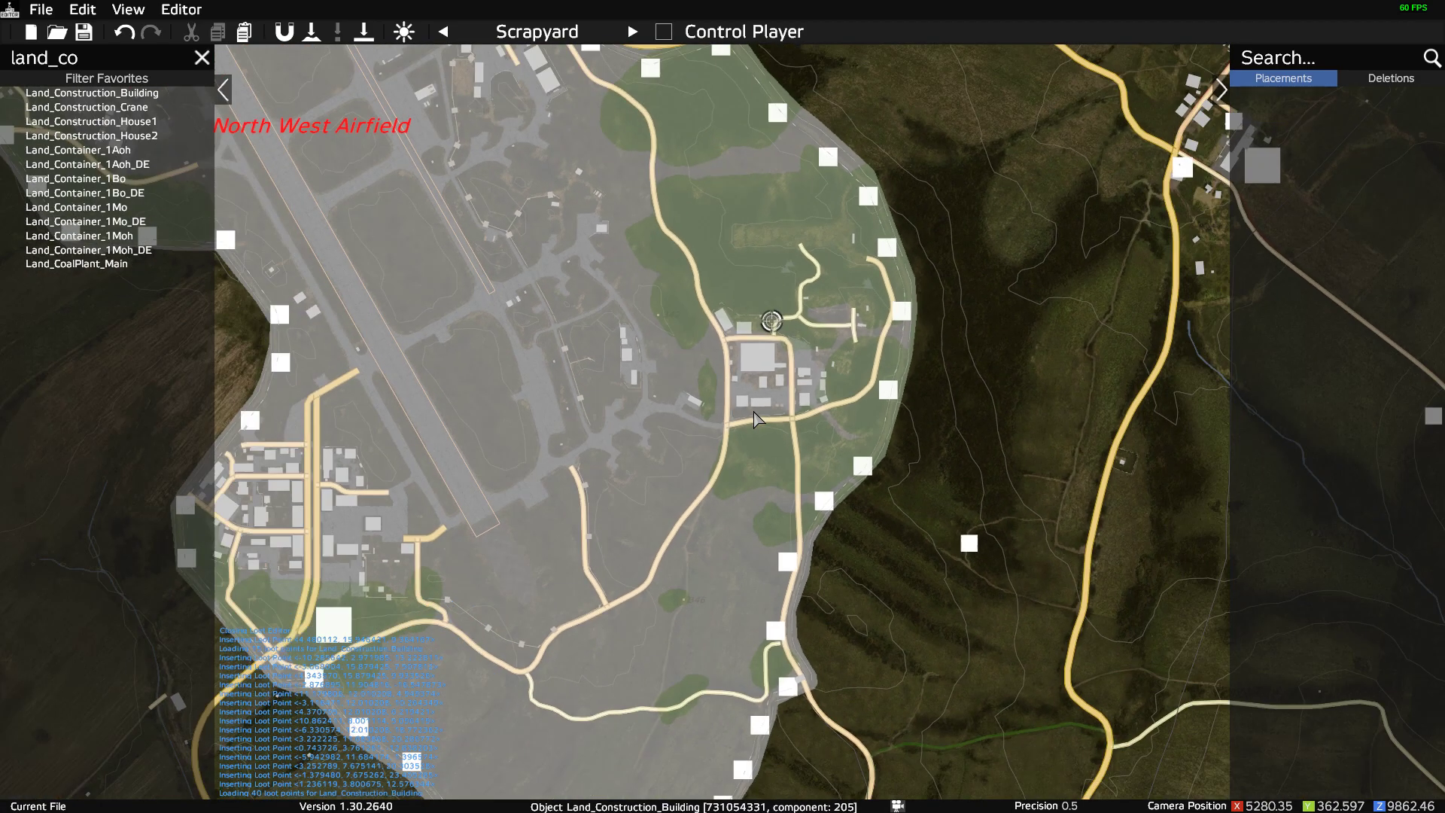
scroll(764, 398, up, 5)
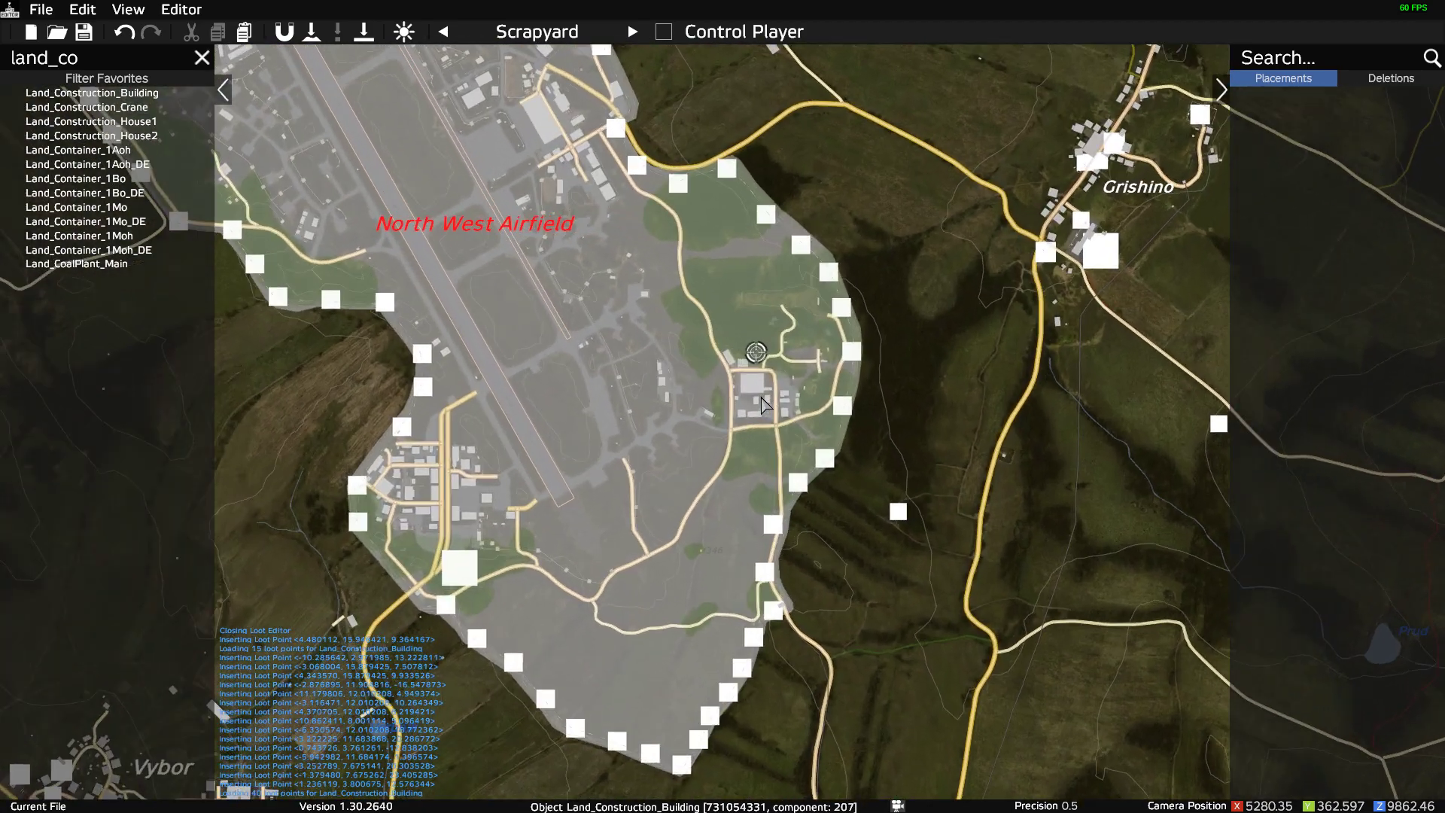
key(m)
- Fly the camera over the Land_Construction_Building, then switch to the iZurvive map in Chrome
key(s)
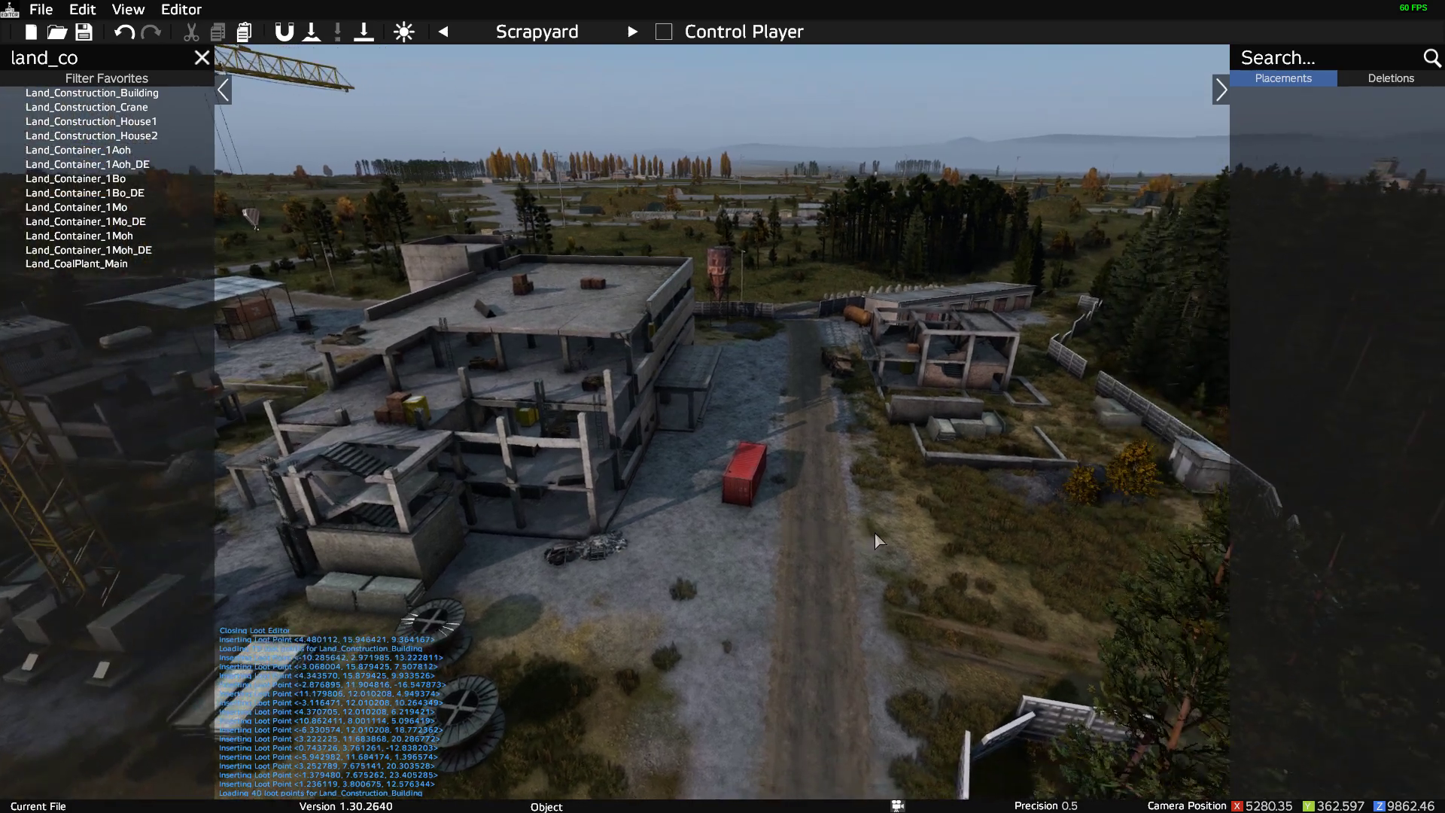
key(w)
key(a)
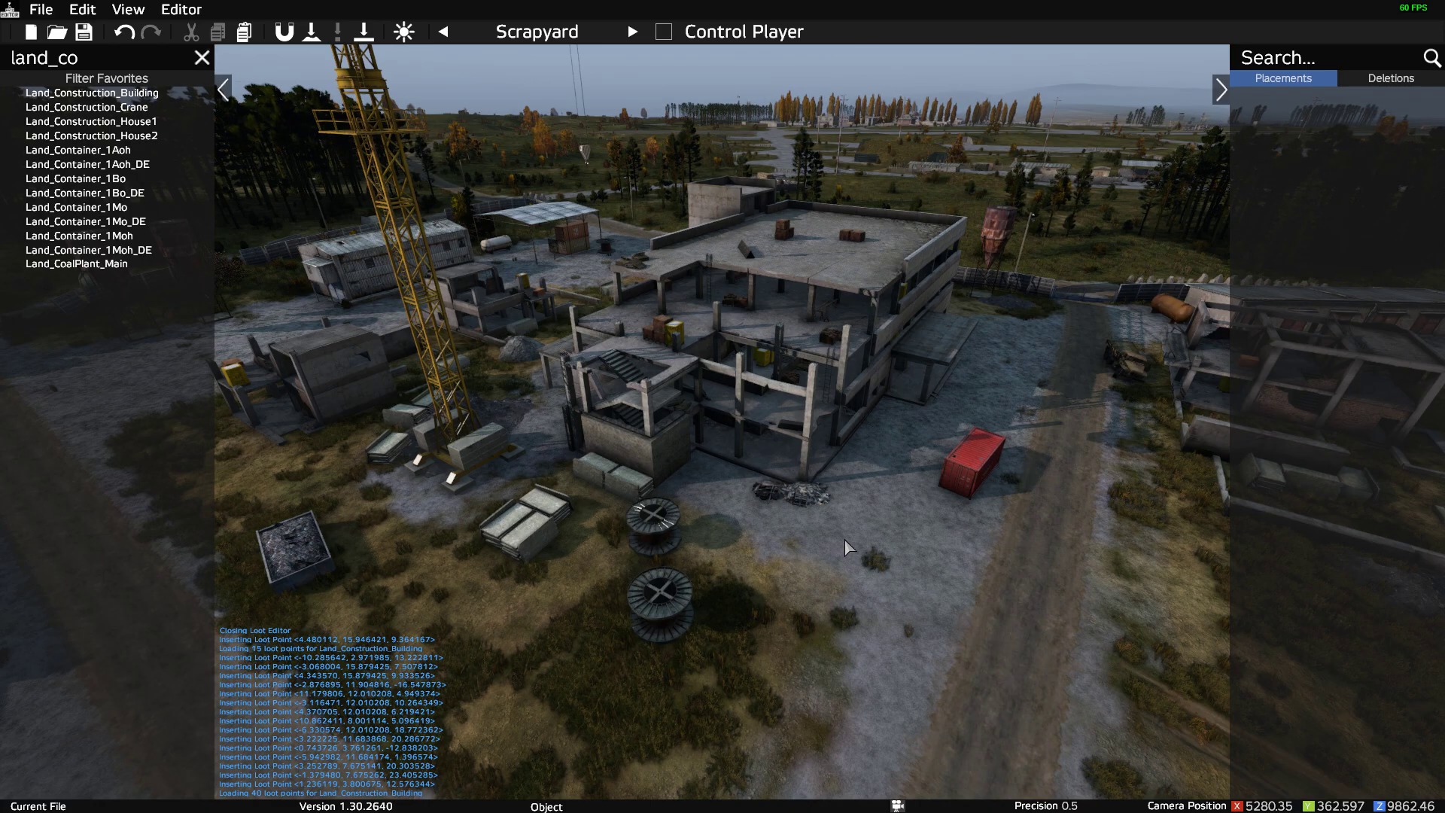
right_drag(842, 549, 879, 548)
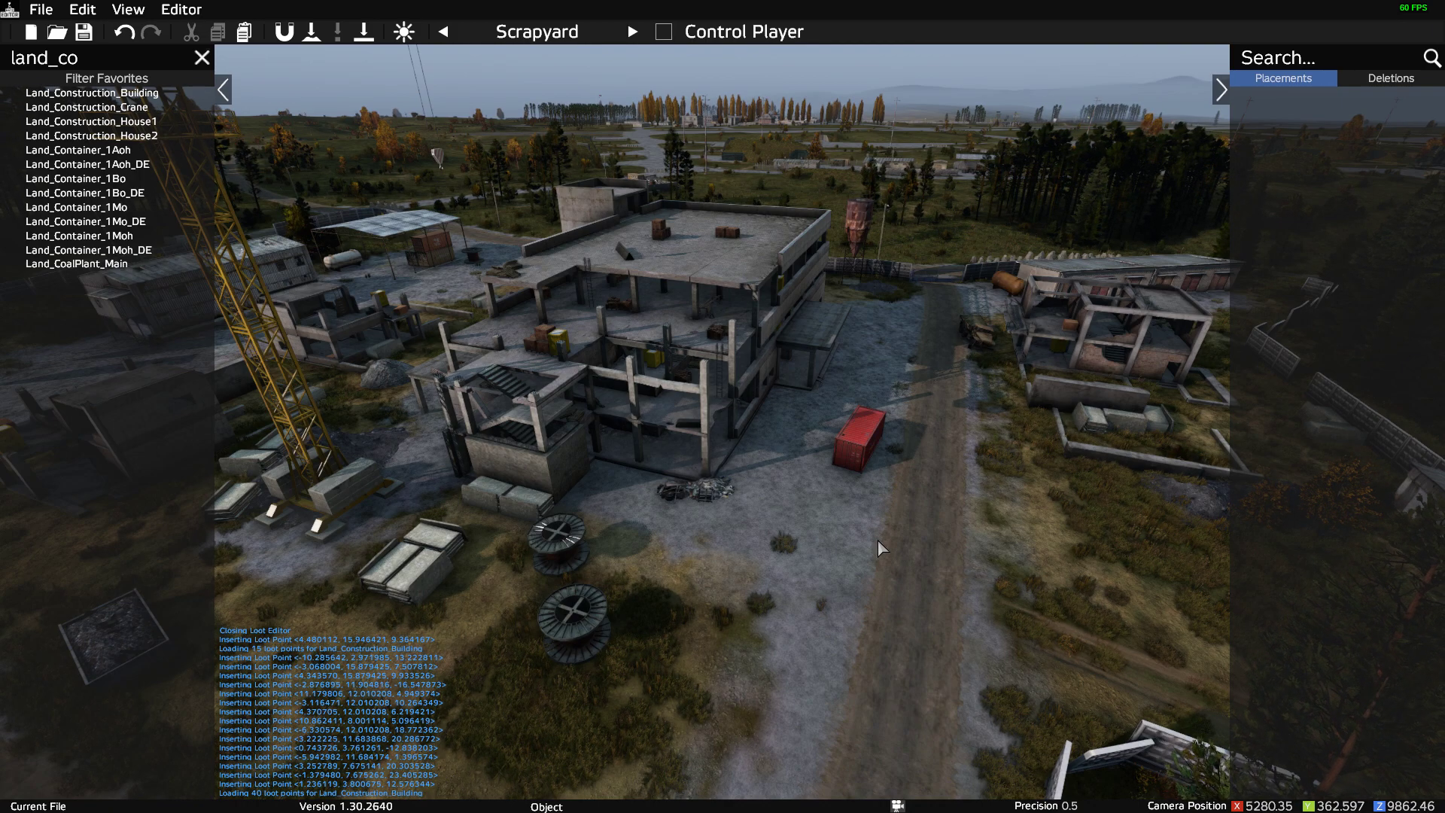
key(alt+Tab)
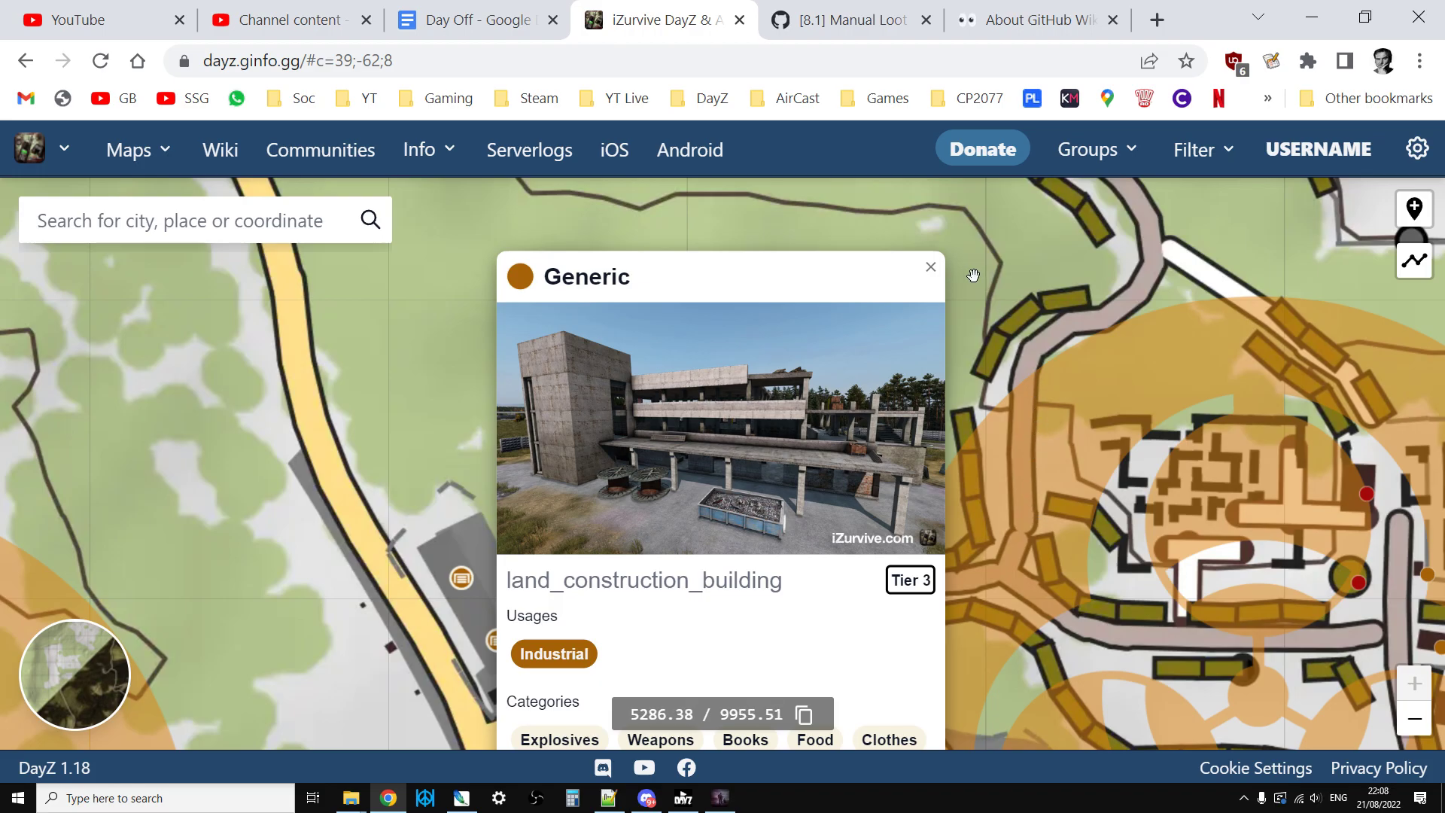
- Open the Tier 3 Industrial land_construction_building loot card in the compound east of the airfield
click(931, 268)
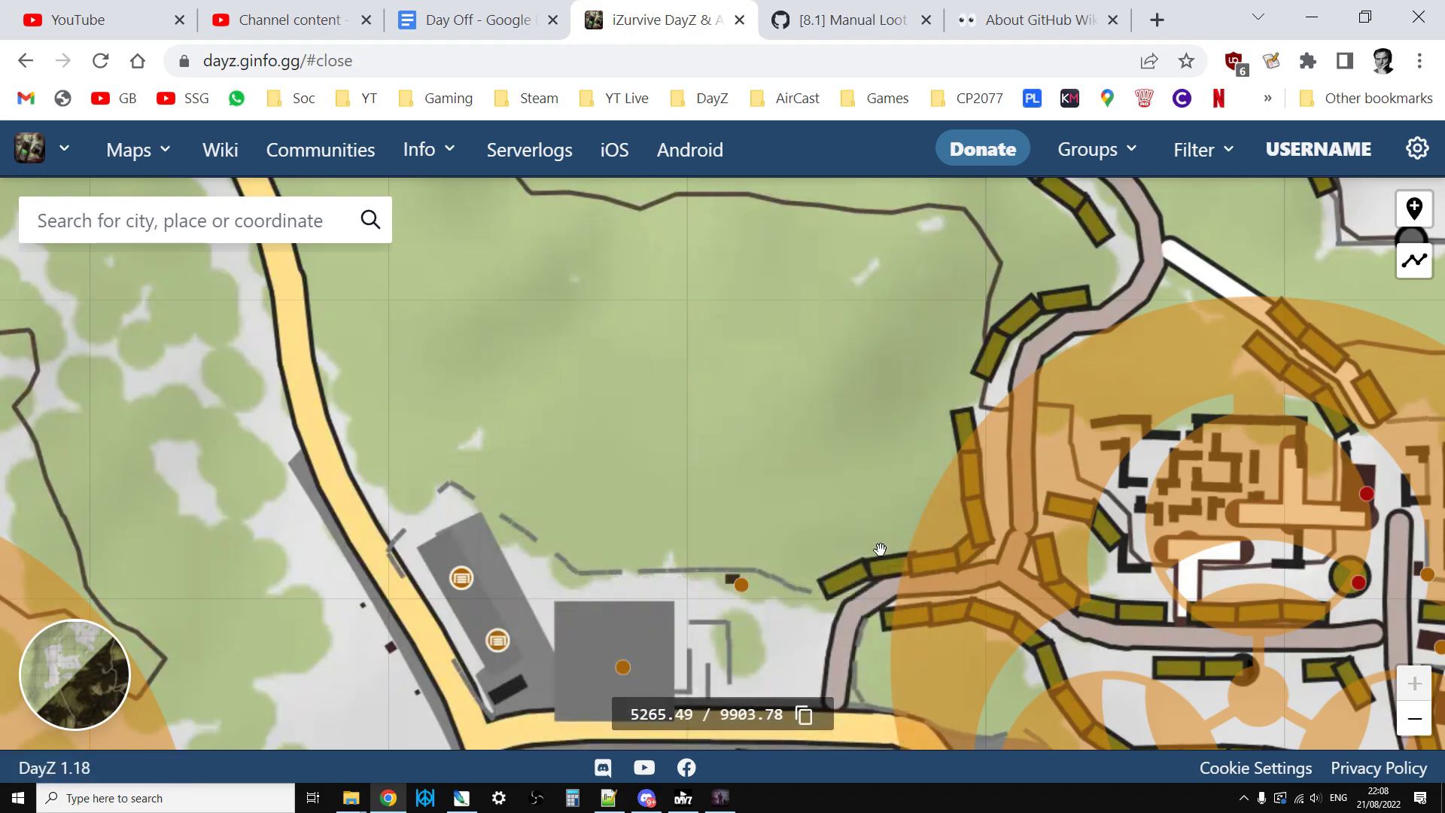
scroll(879, 550, down, 3)
scroll(860, 587, down, 3)
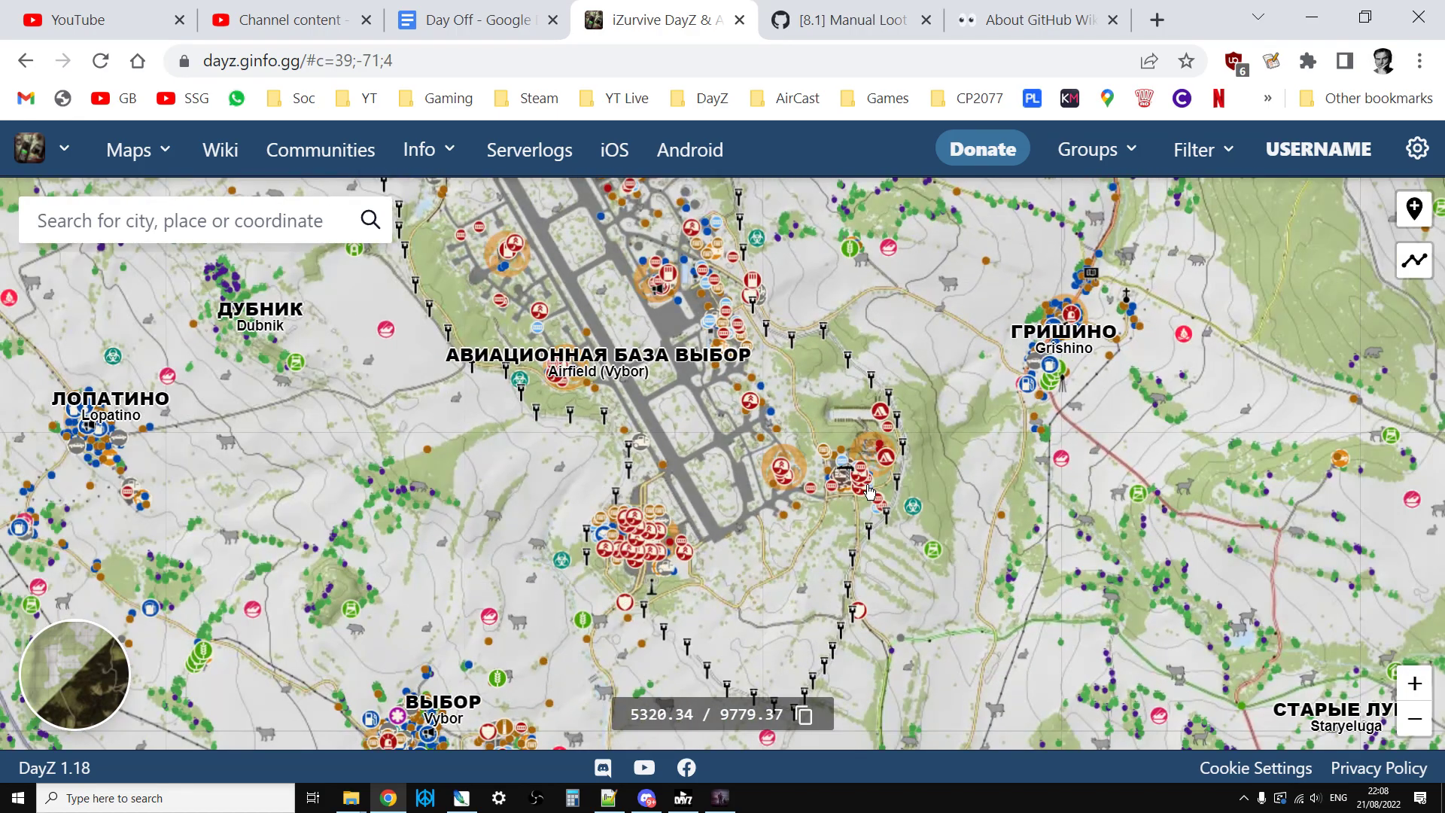
scroll(864, 503, up, 1)
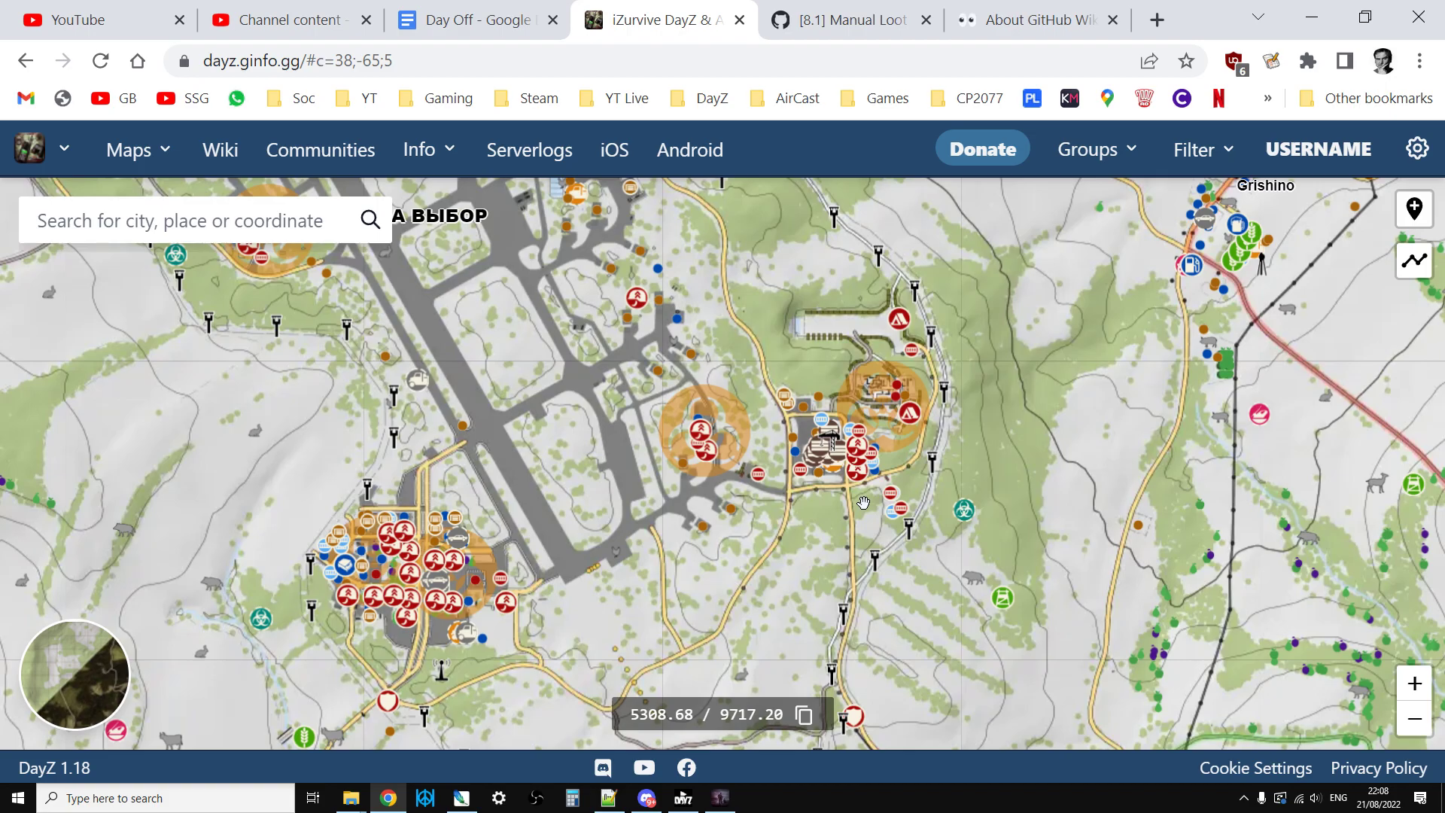
scroll(907, 444, up, 2)
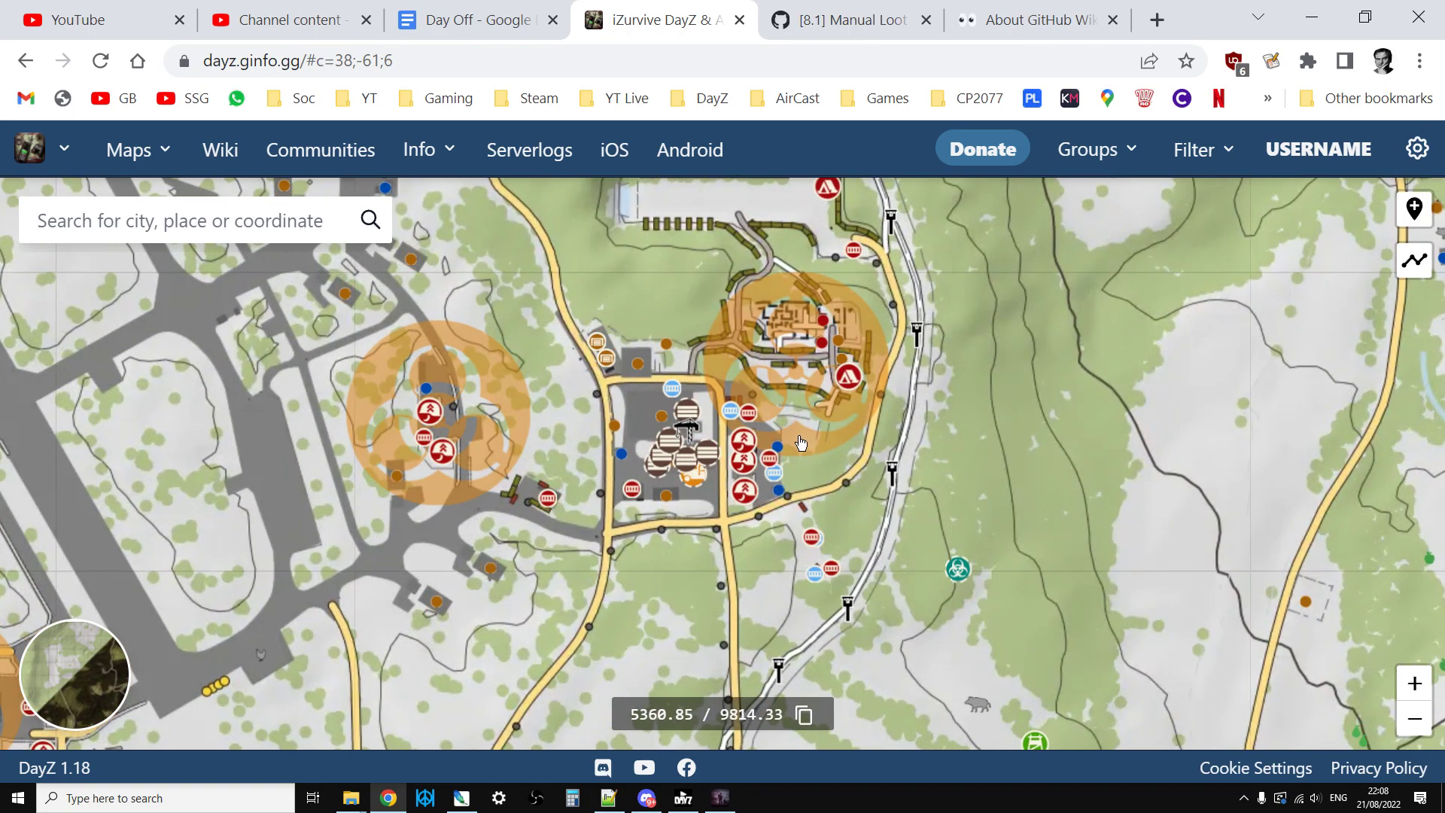
scroll(681, 484, up, 2)
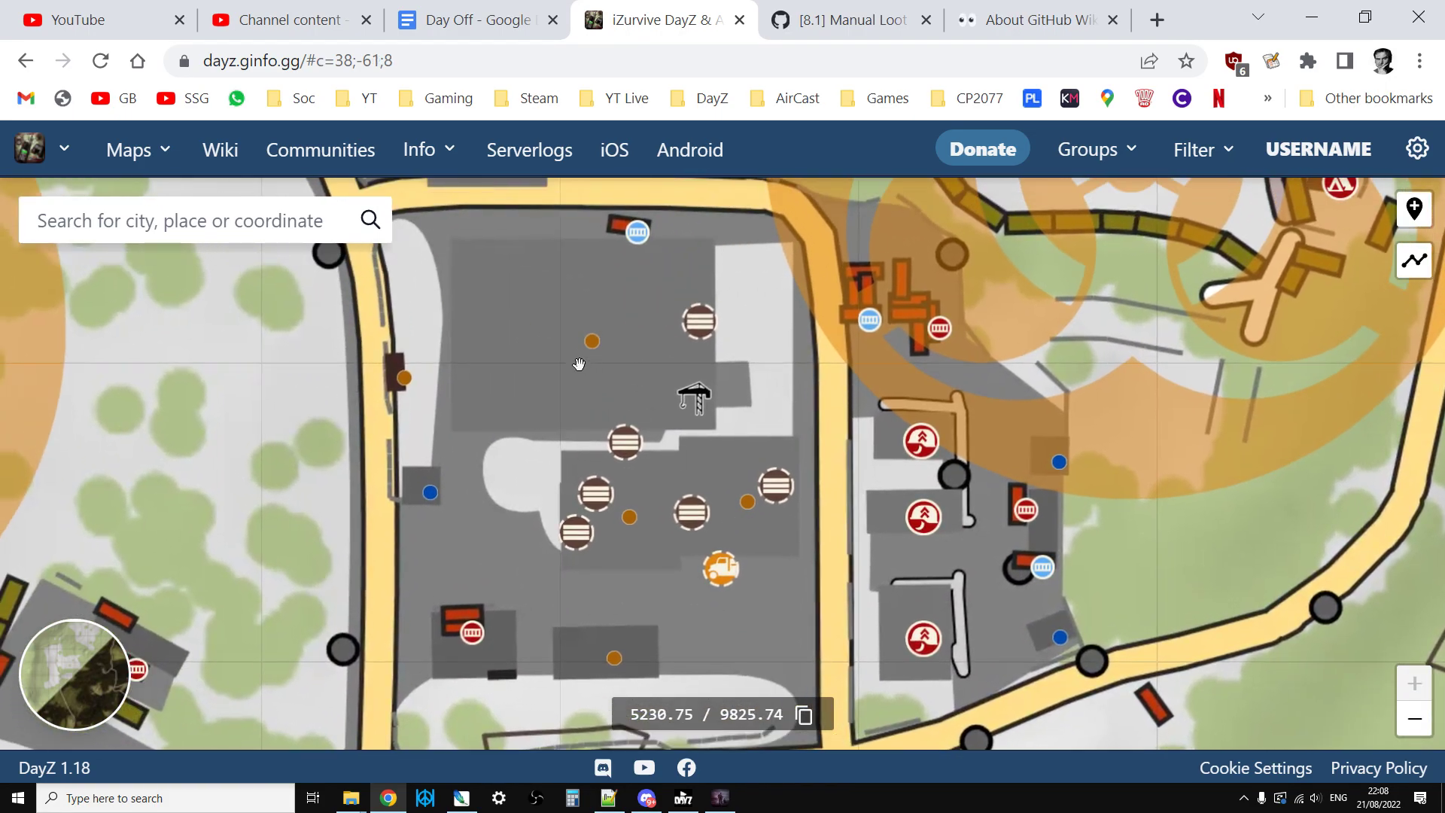
click(591, 343)
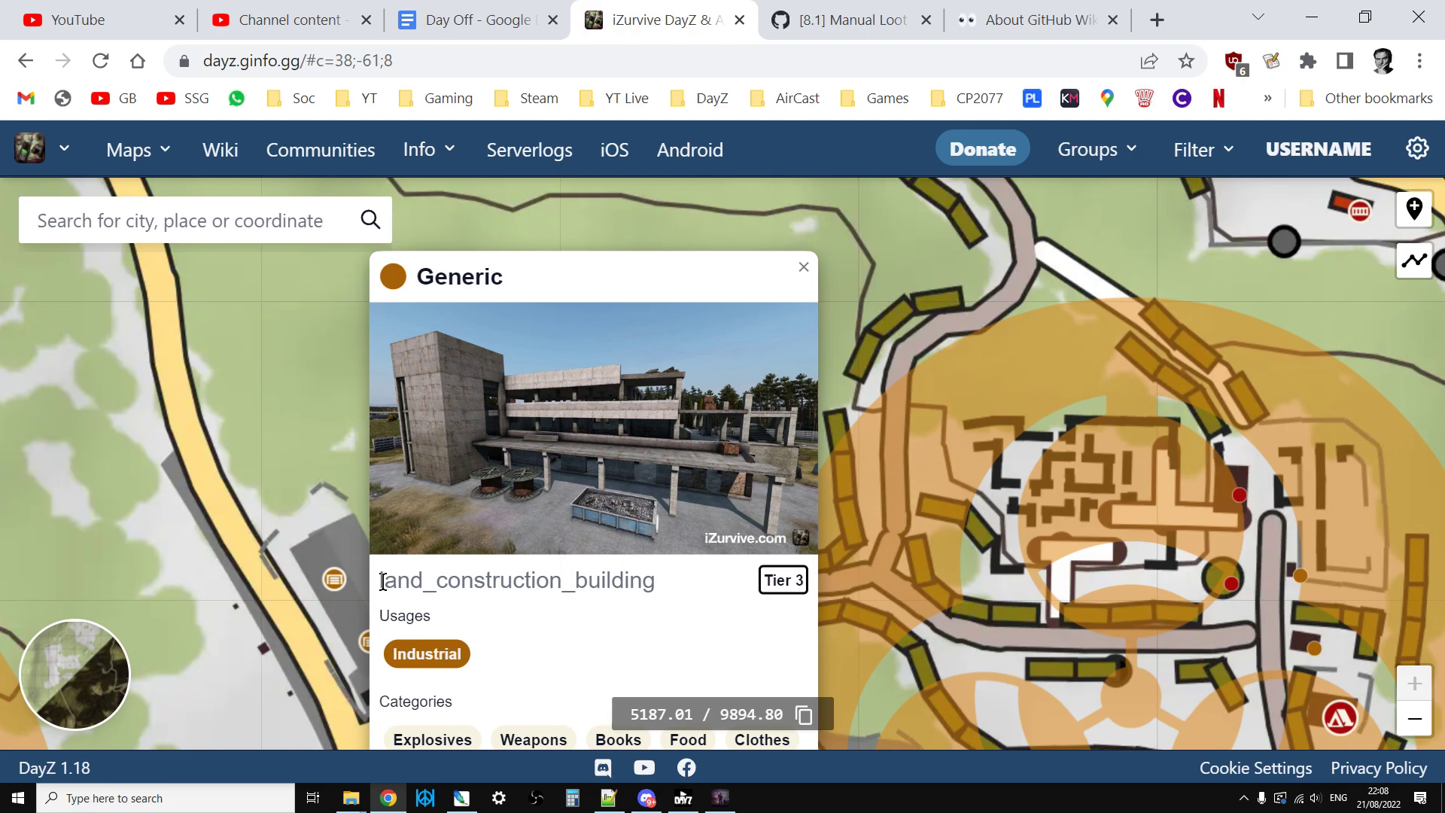
- Compare mapgrouppos.xml and mapgroupproto.xml in Notepad++, finishing on types.xml
click(609, 797)
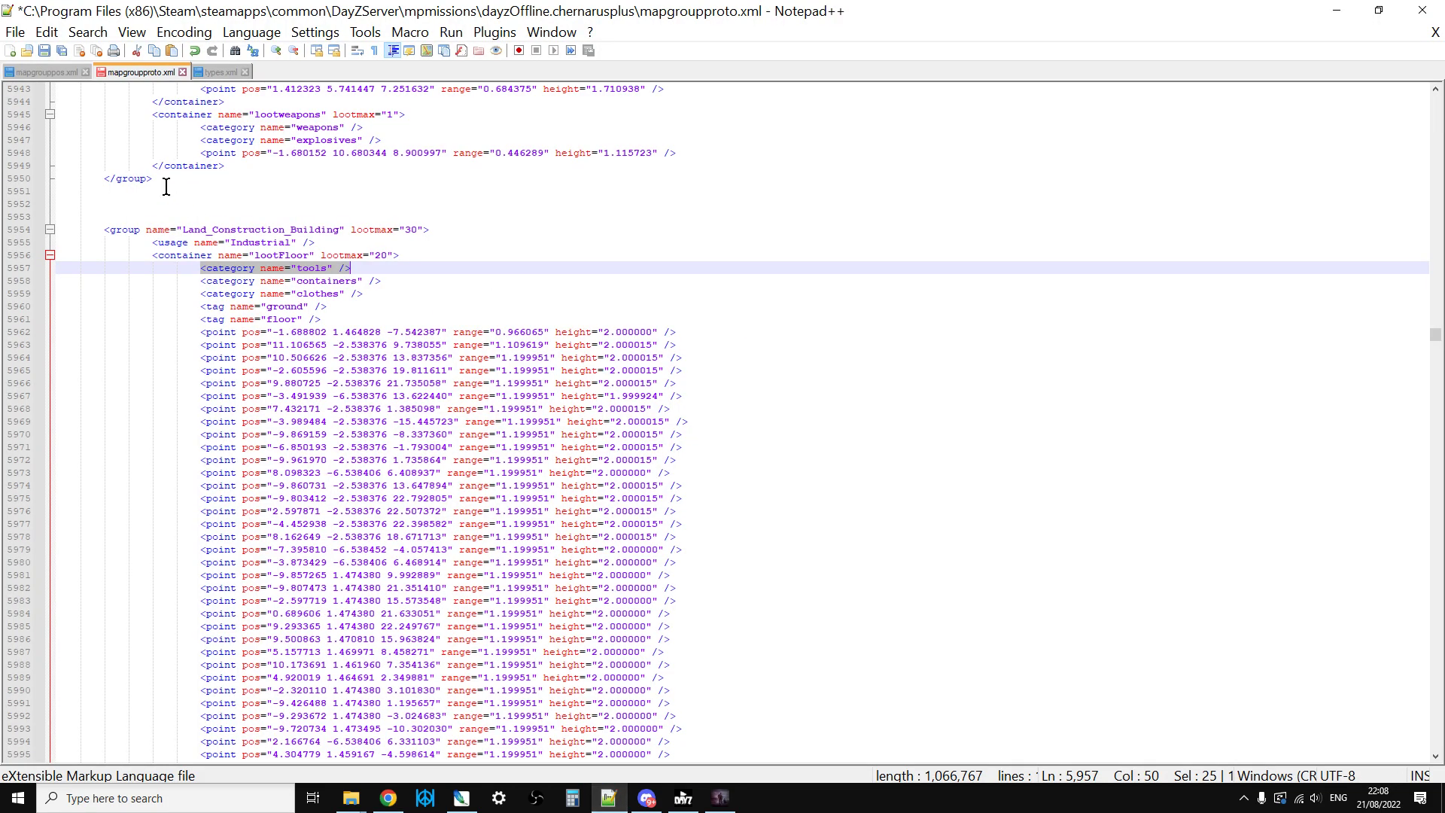
click(47, 72)
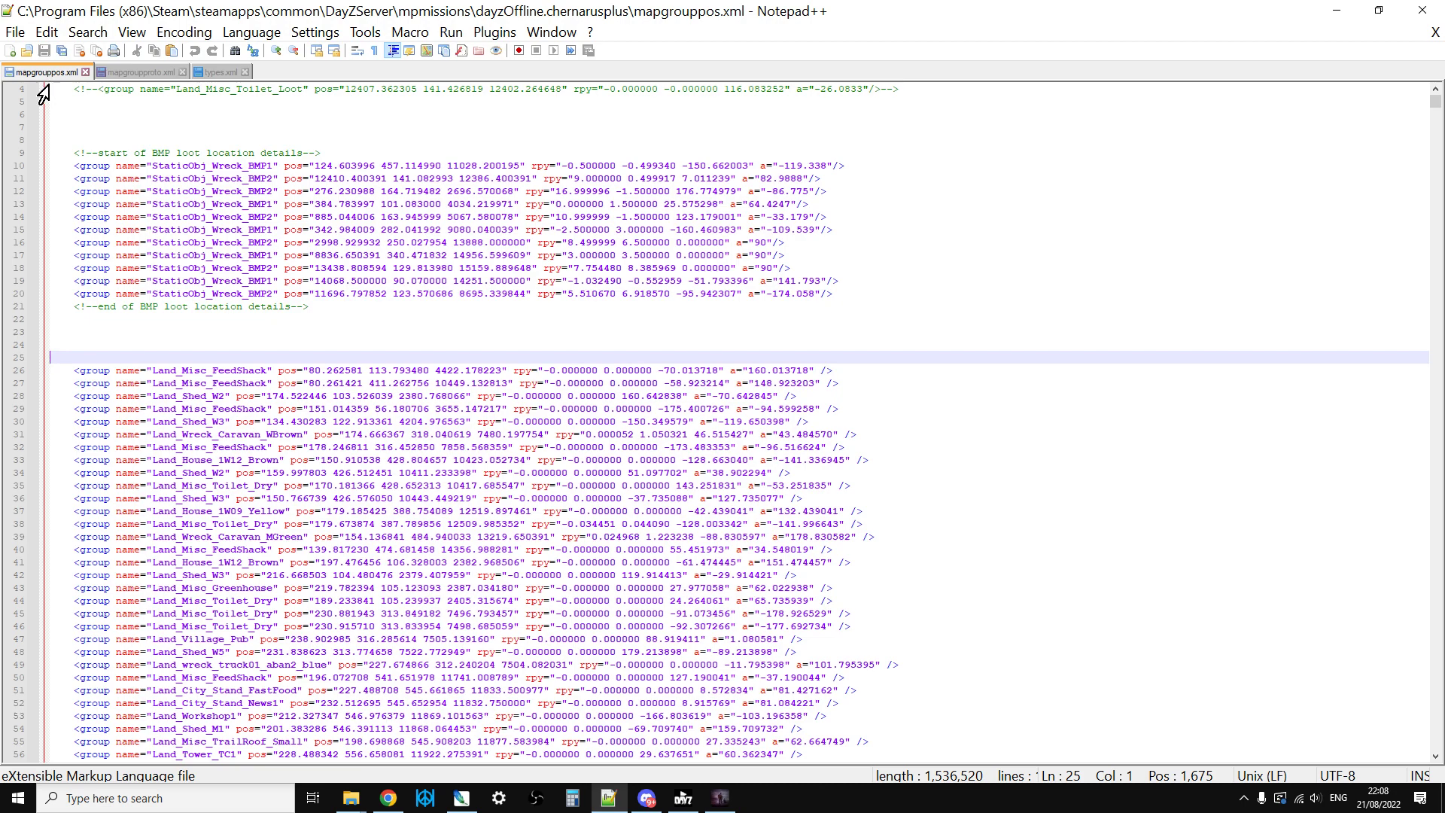
click(142, 77)
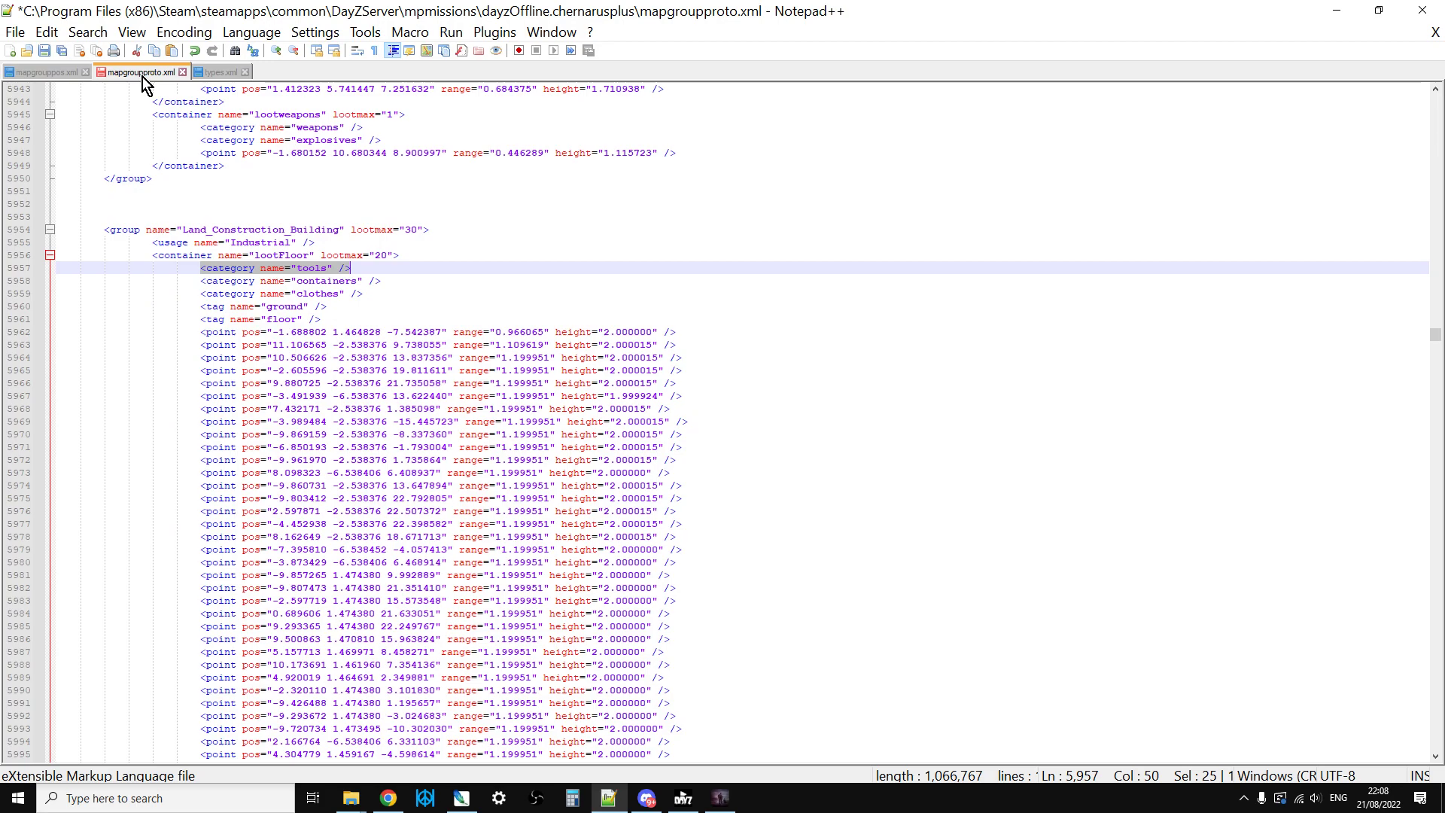
click(221, 73)
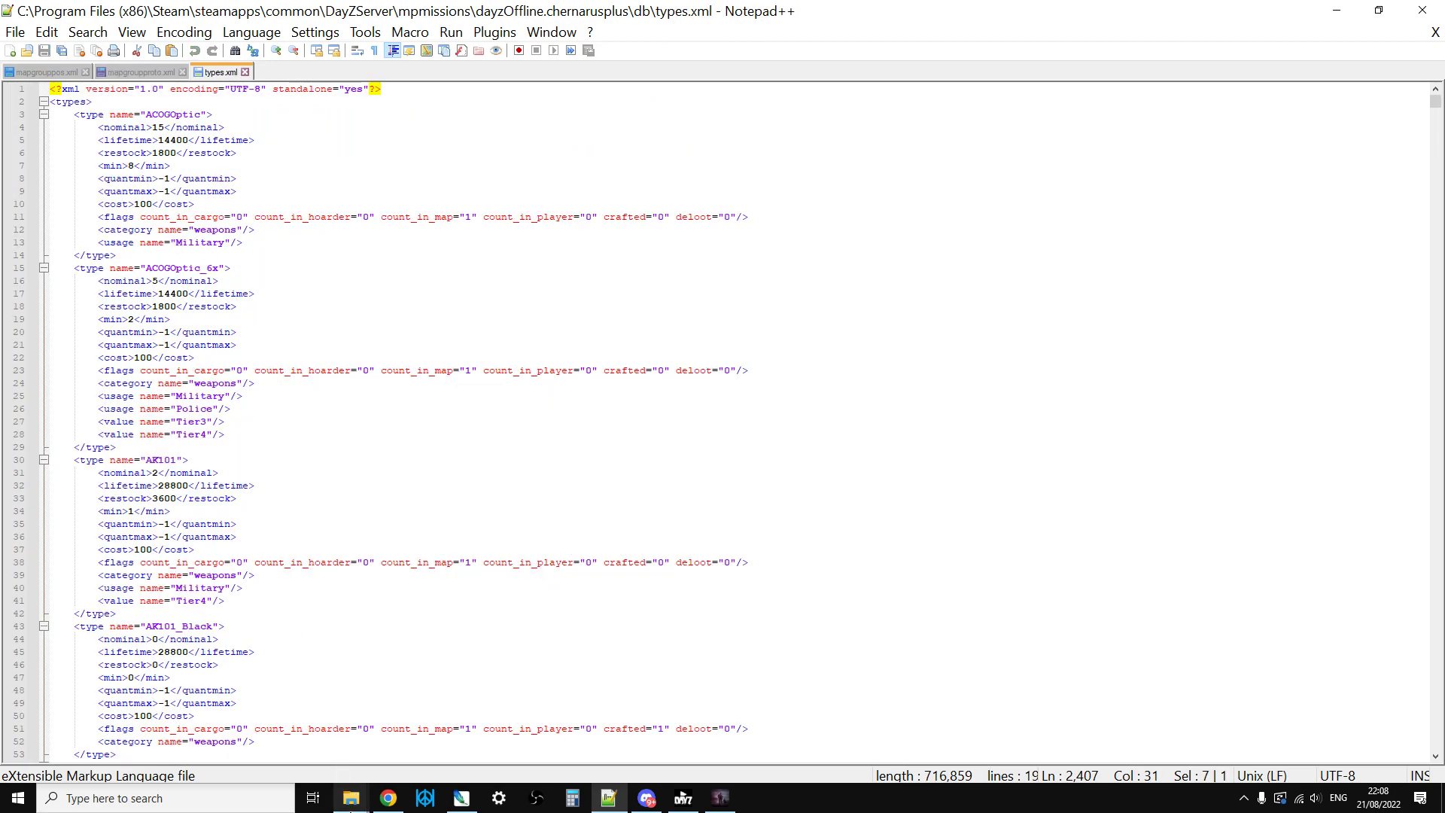
- Go up from the db folder window to the DayZServer folder
click(354, 801)
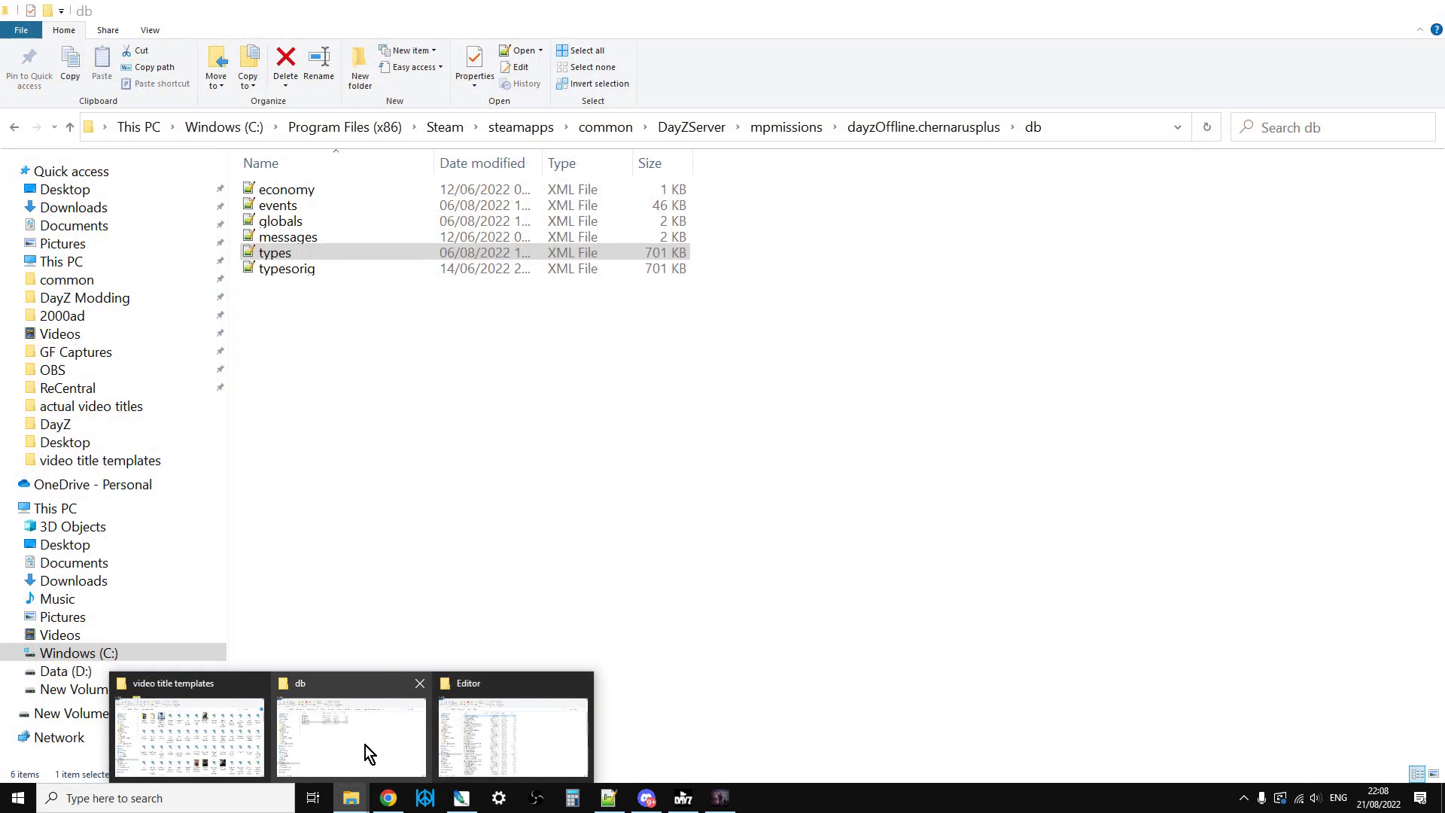
click(364, 745)
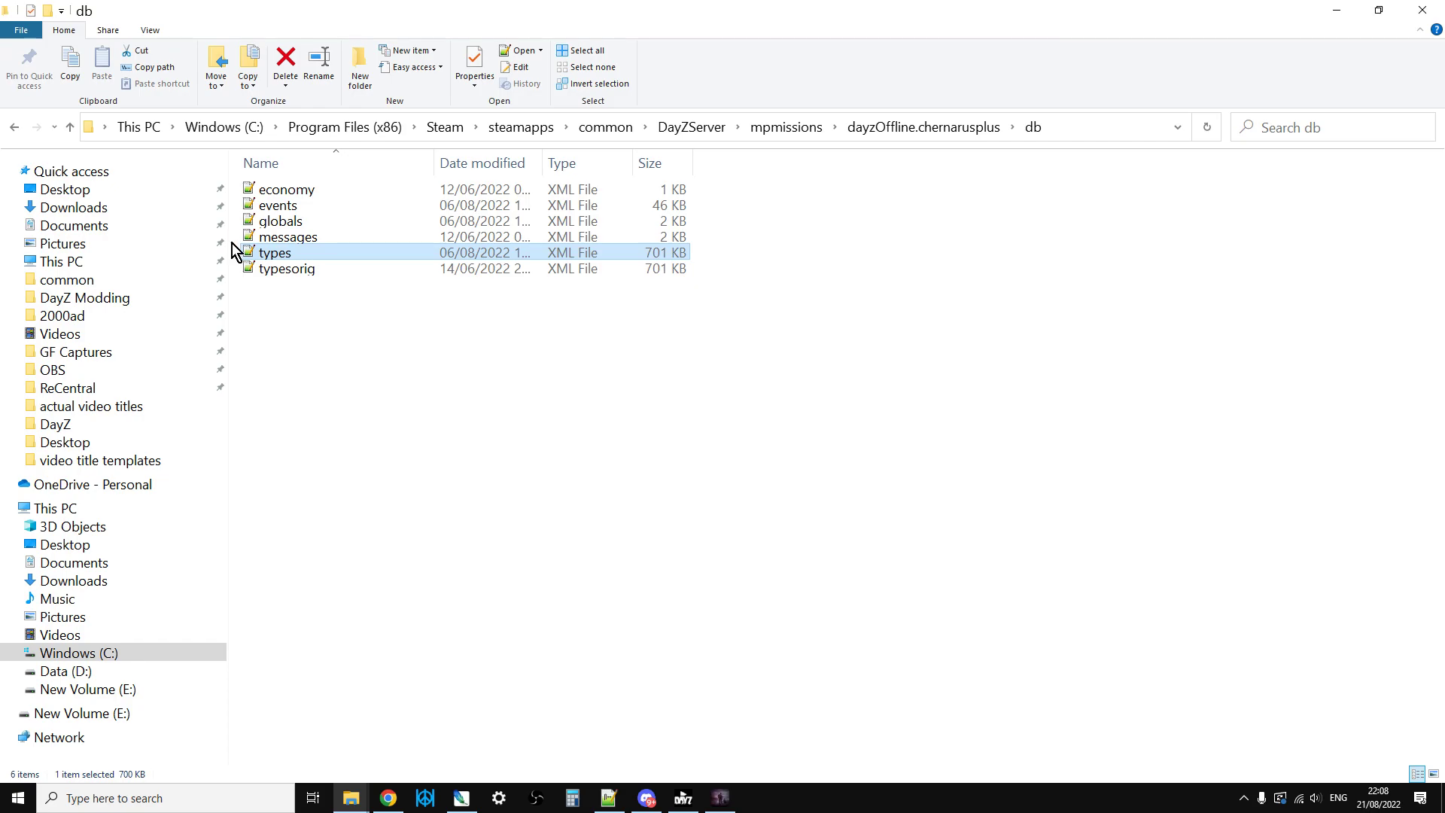
click(66, 131)
click(66, 131)
click(66, 131)
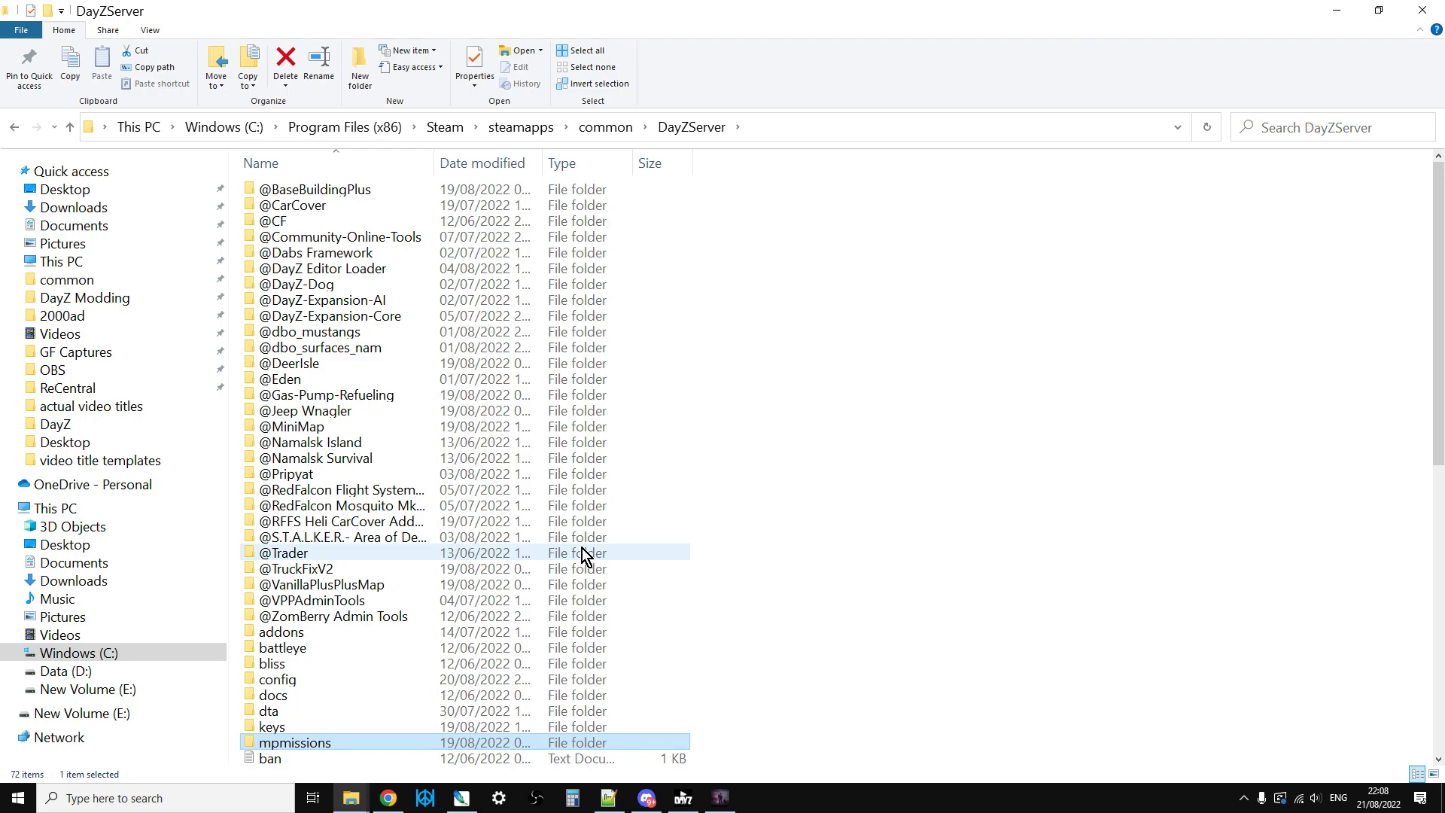
- Descend through mpmissions and dayzOffline.chernarusplus into the db folder holding types.xml
scroll(584, 557, down, 2)
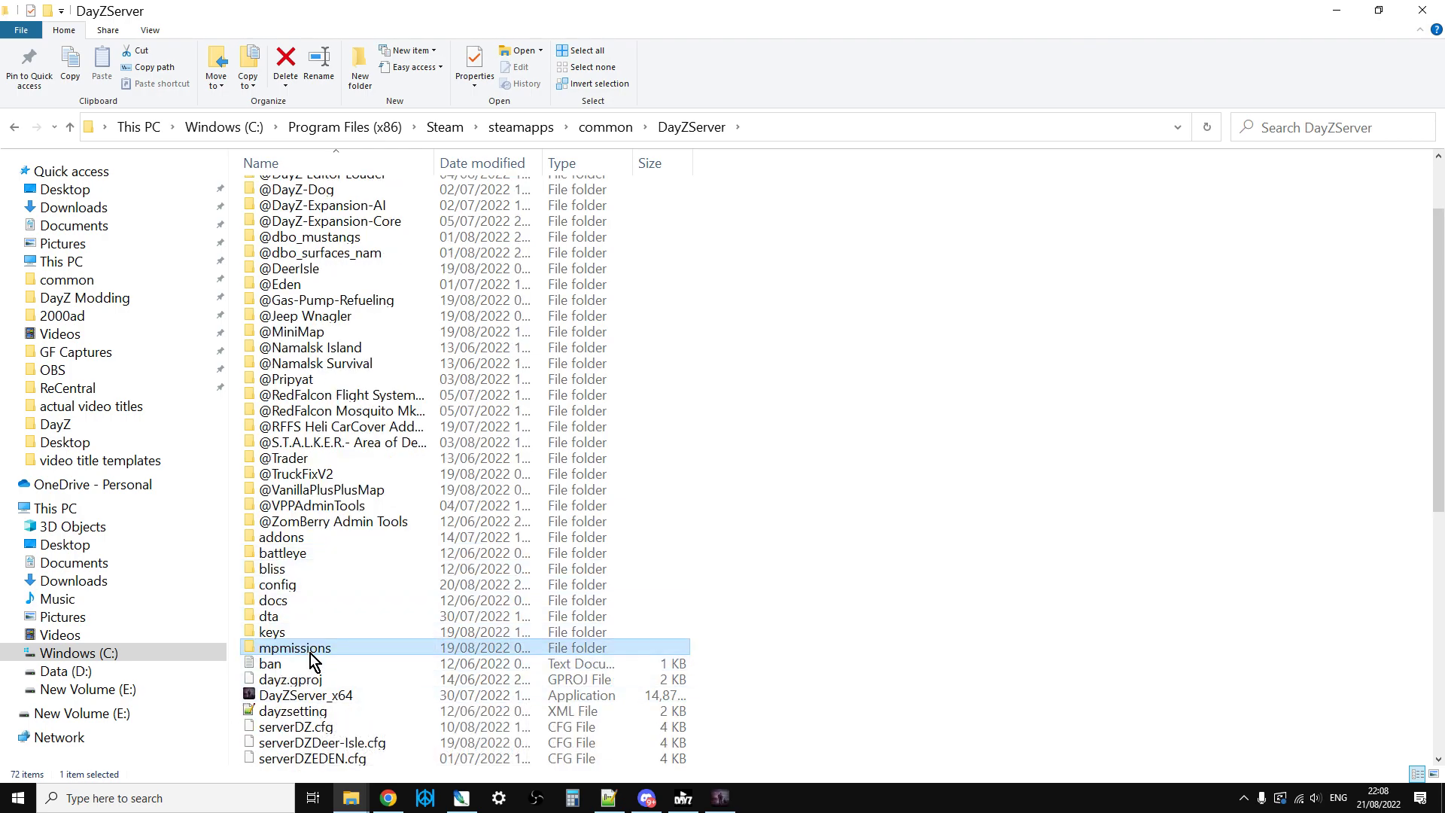
double_click(295, 654)
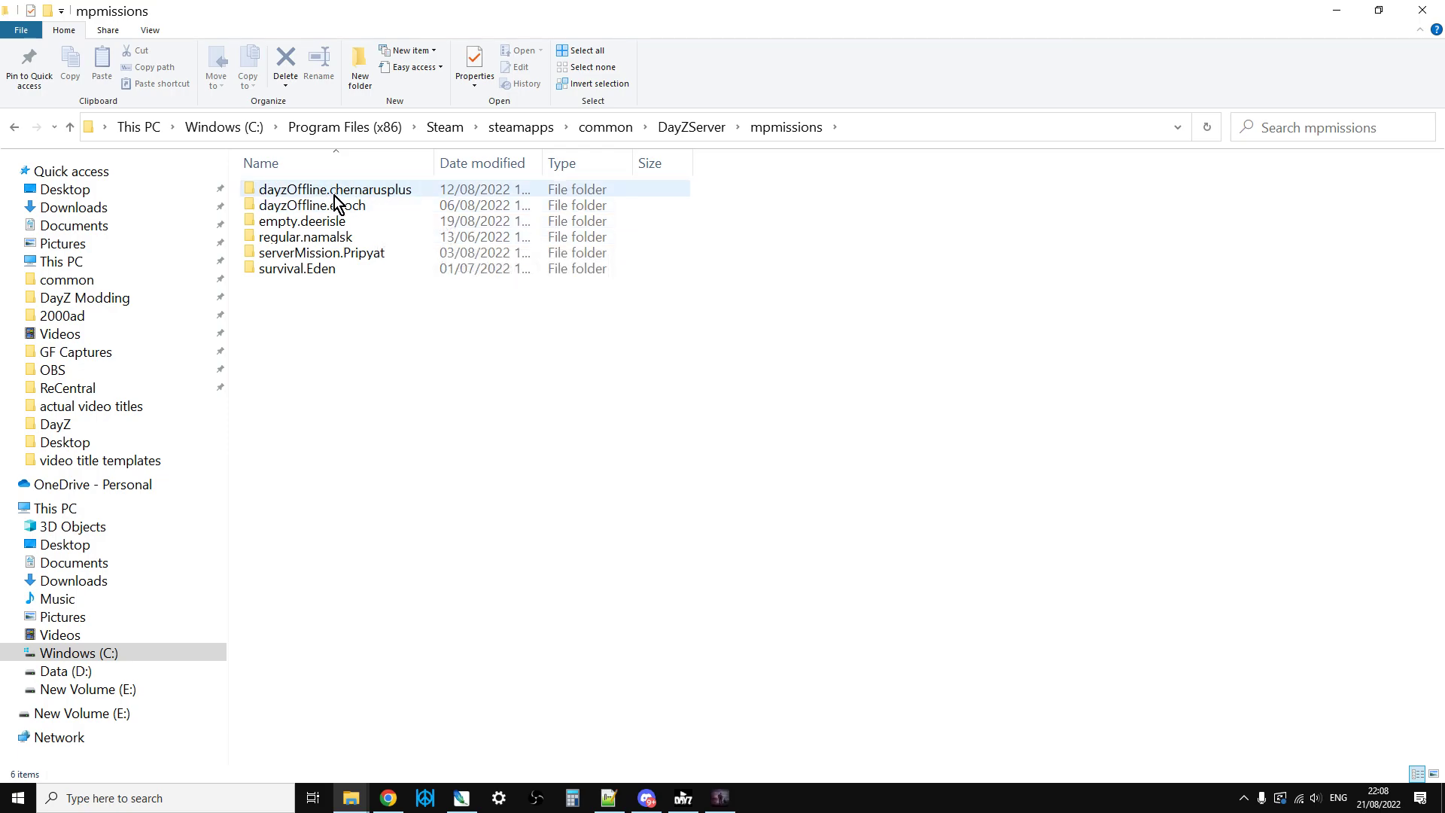
mouse_move(366, 196)
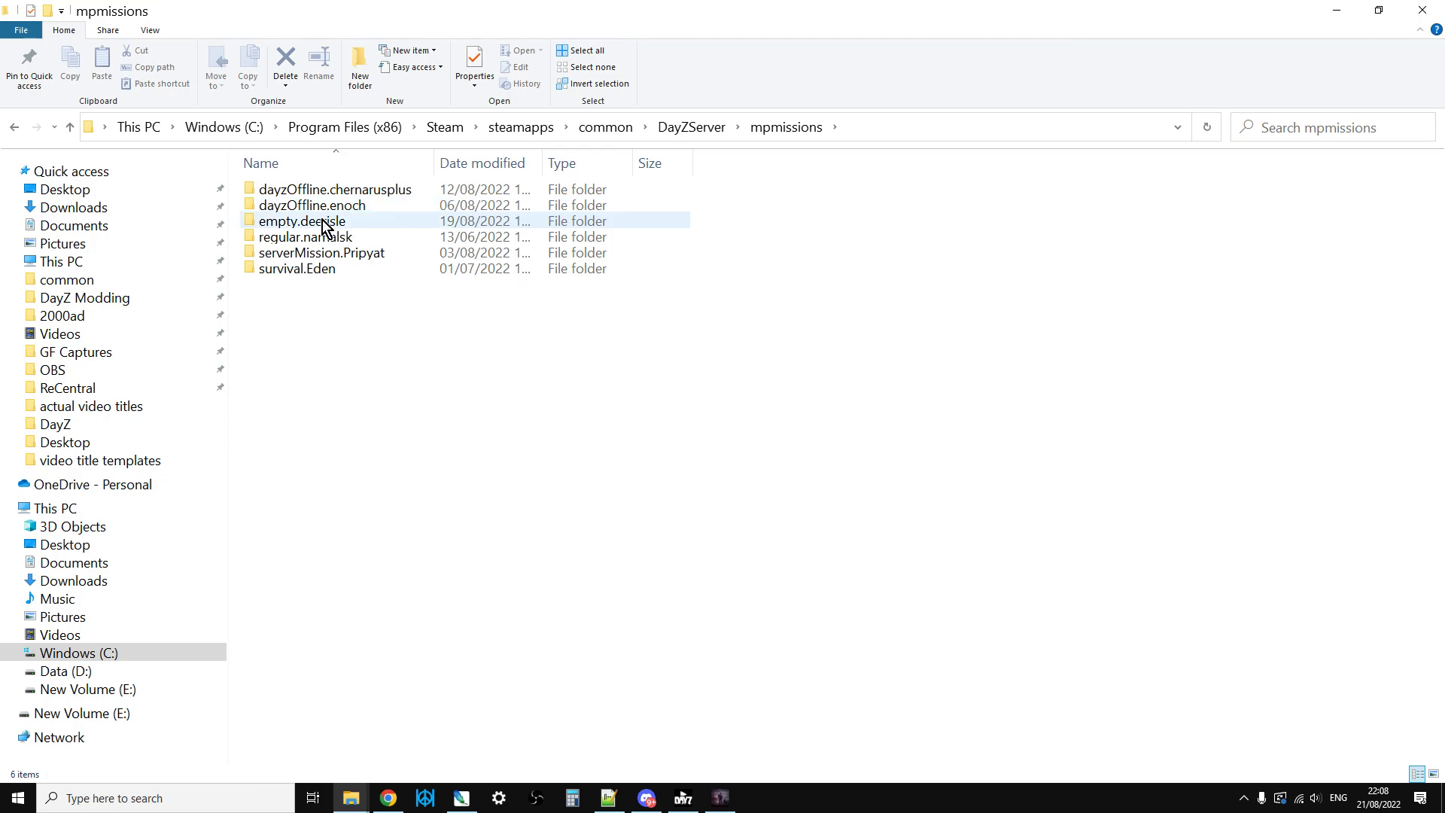
click(345, 192)
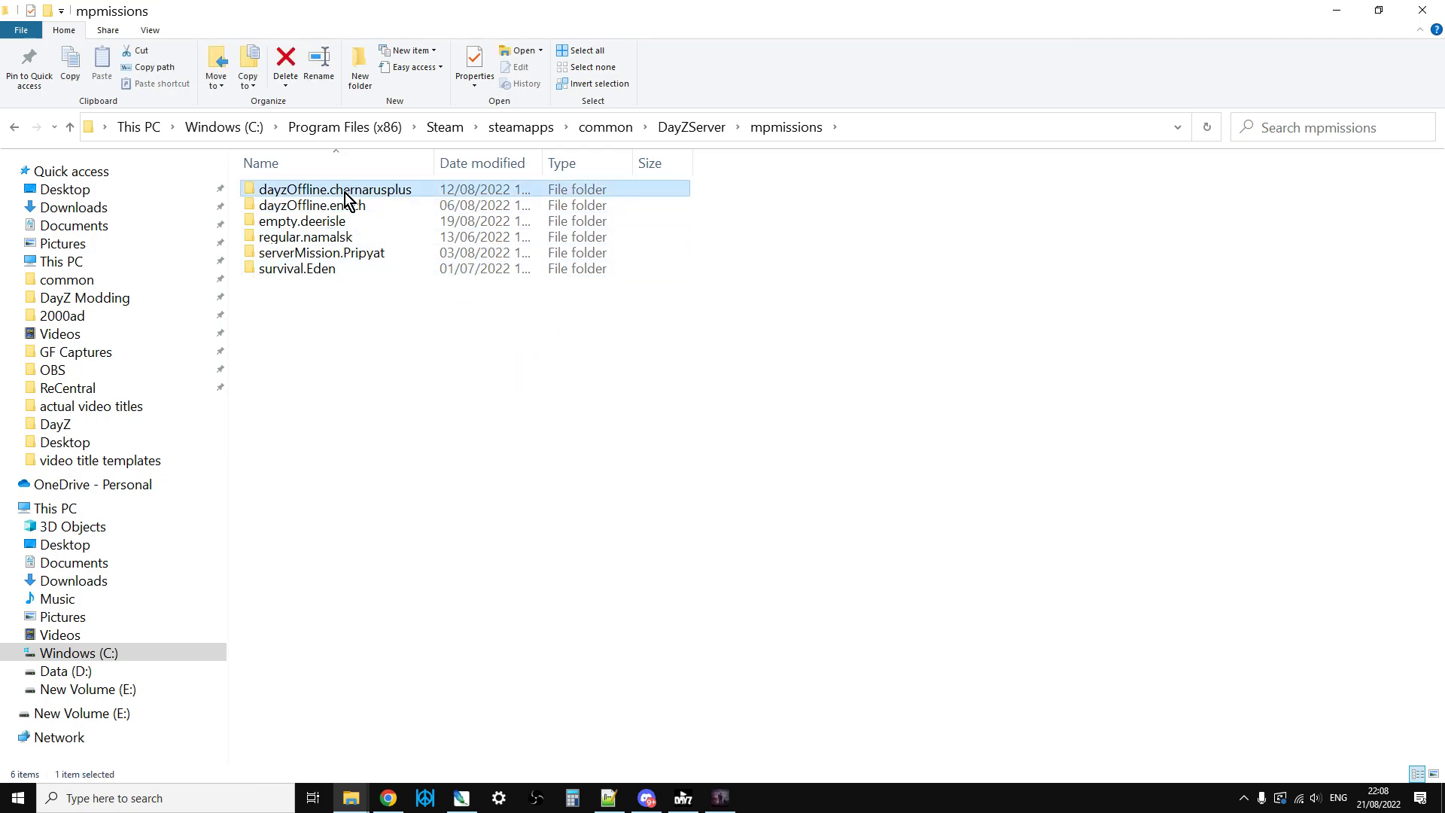
double_click(345, 193)
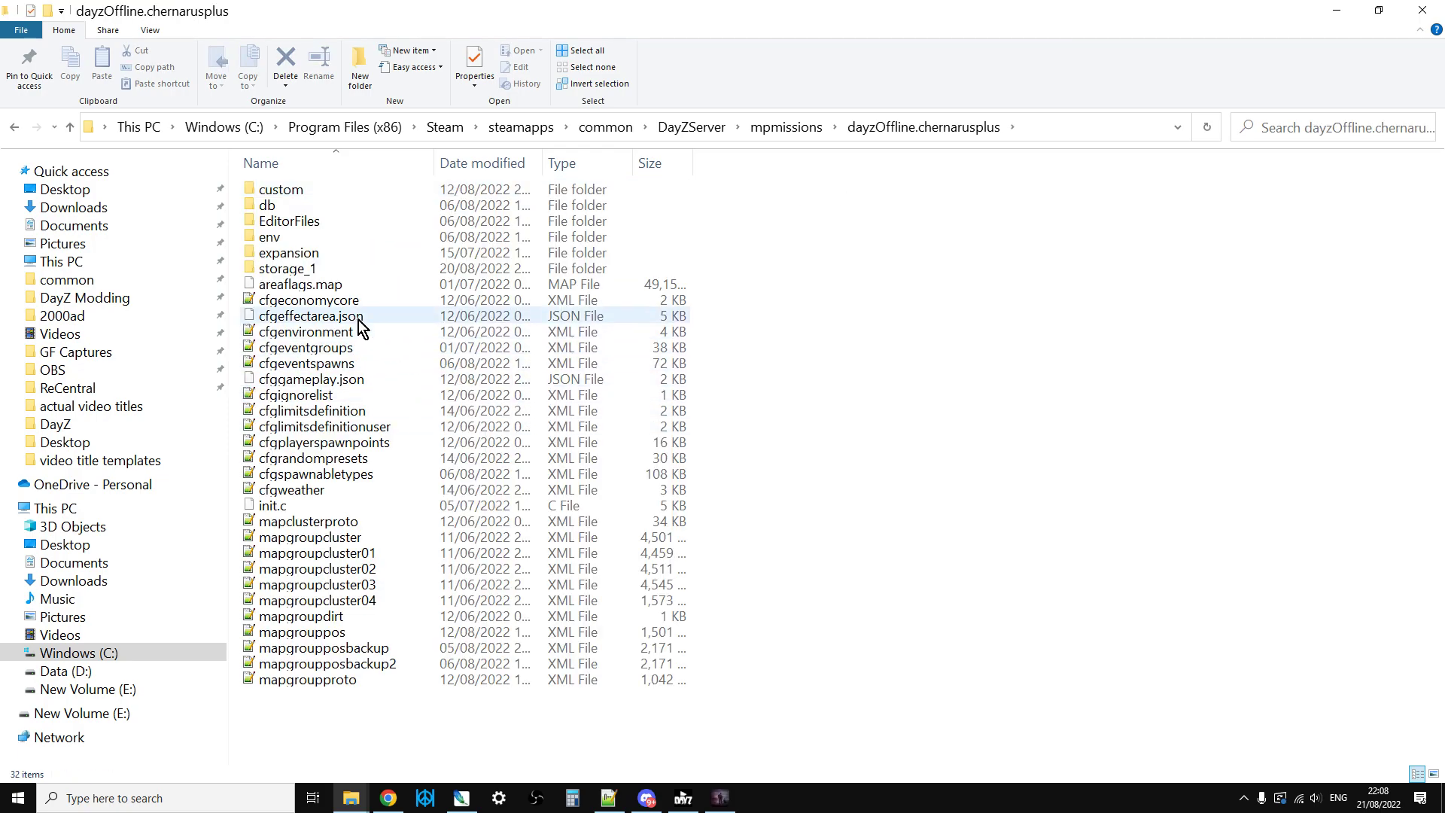
double_click(267, 205)
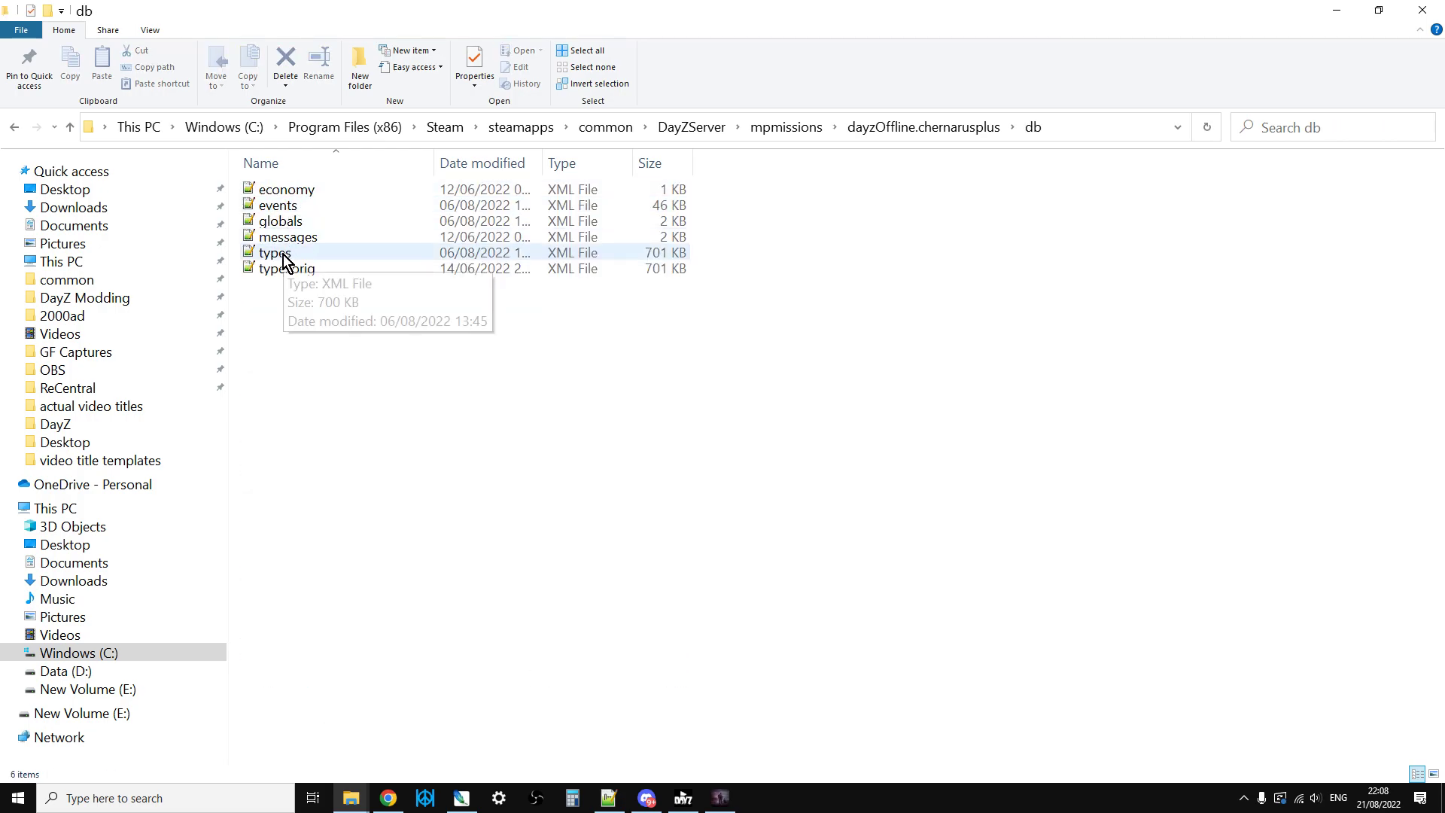
- Select the Land_Misc_FeedShack group name on line 26 of mapgrouppos.xml
click(609, 798)
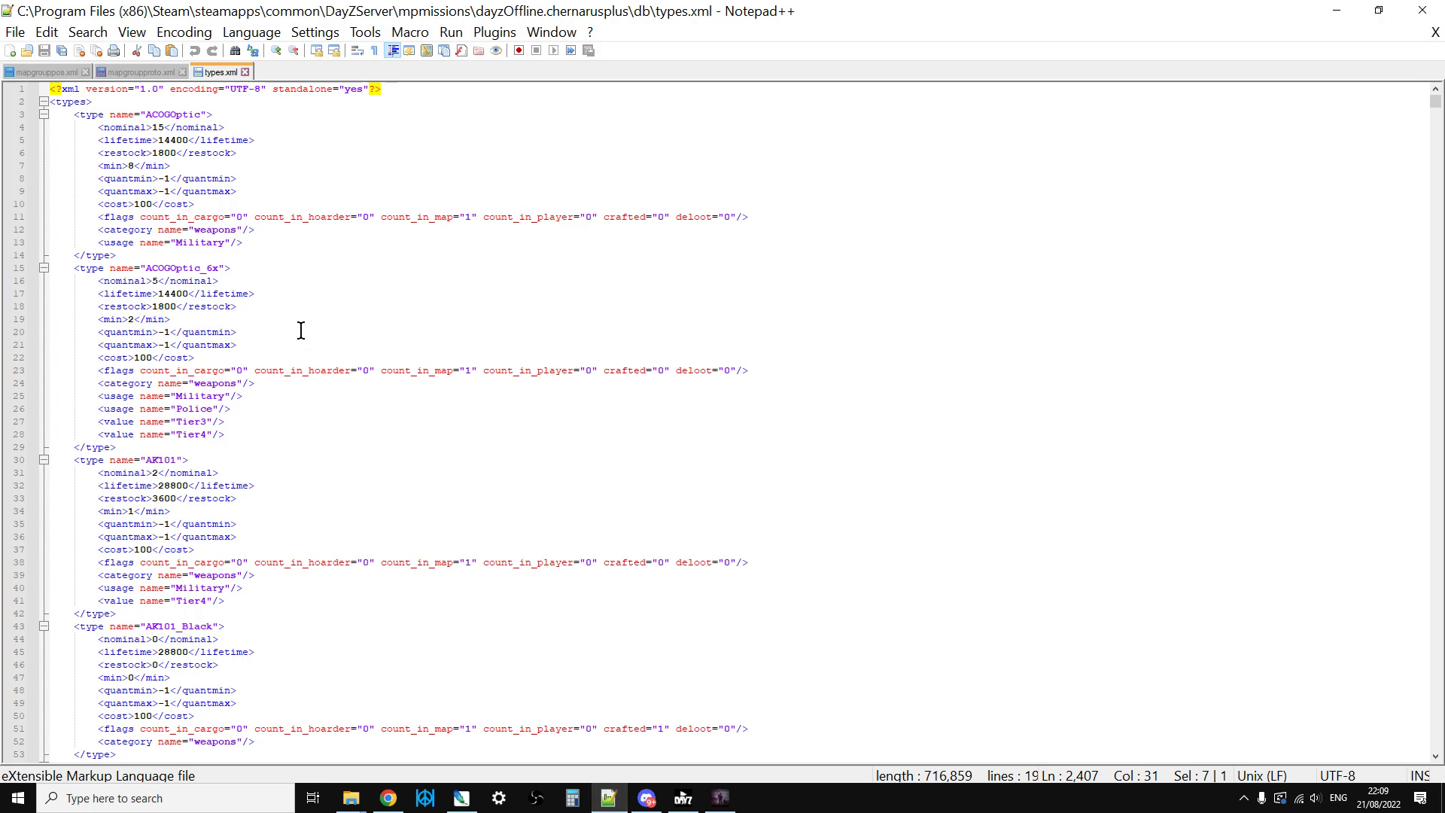
click(51, 72)
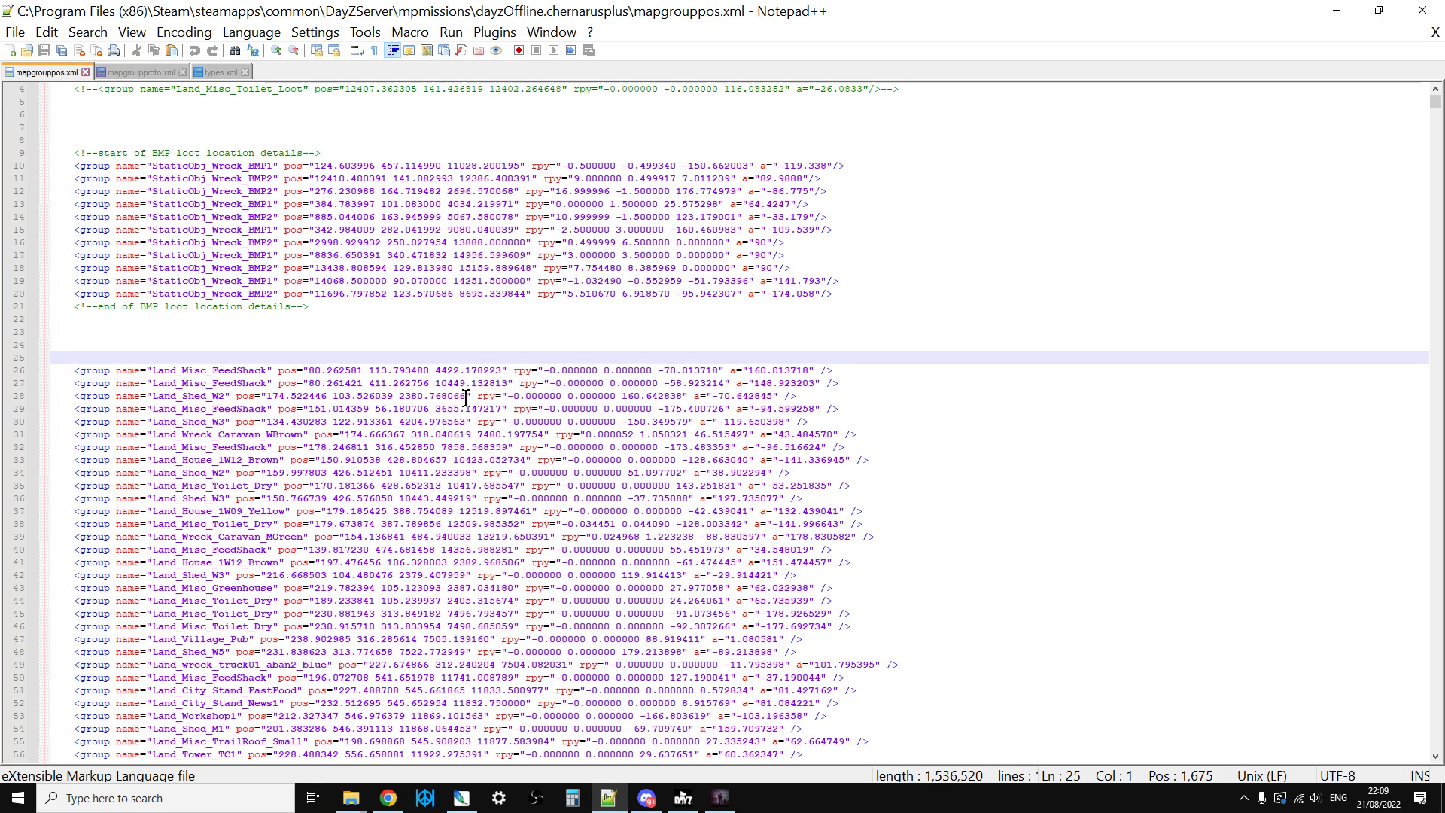
click(459, 345)
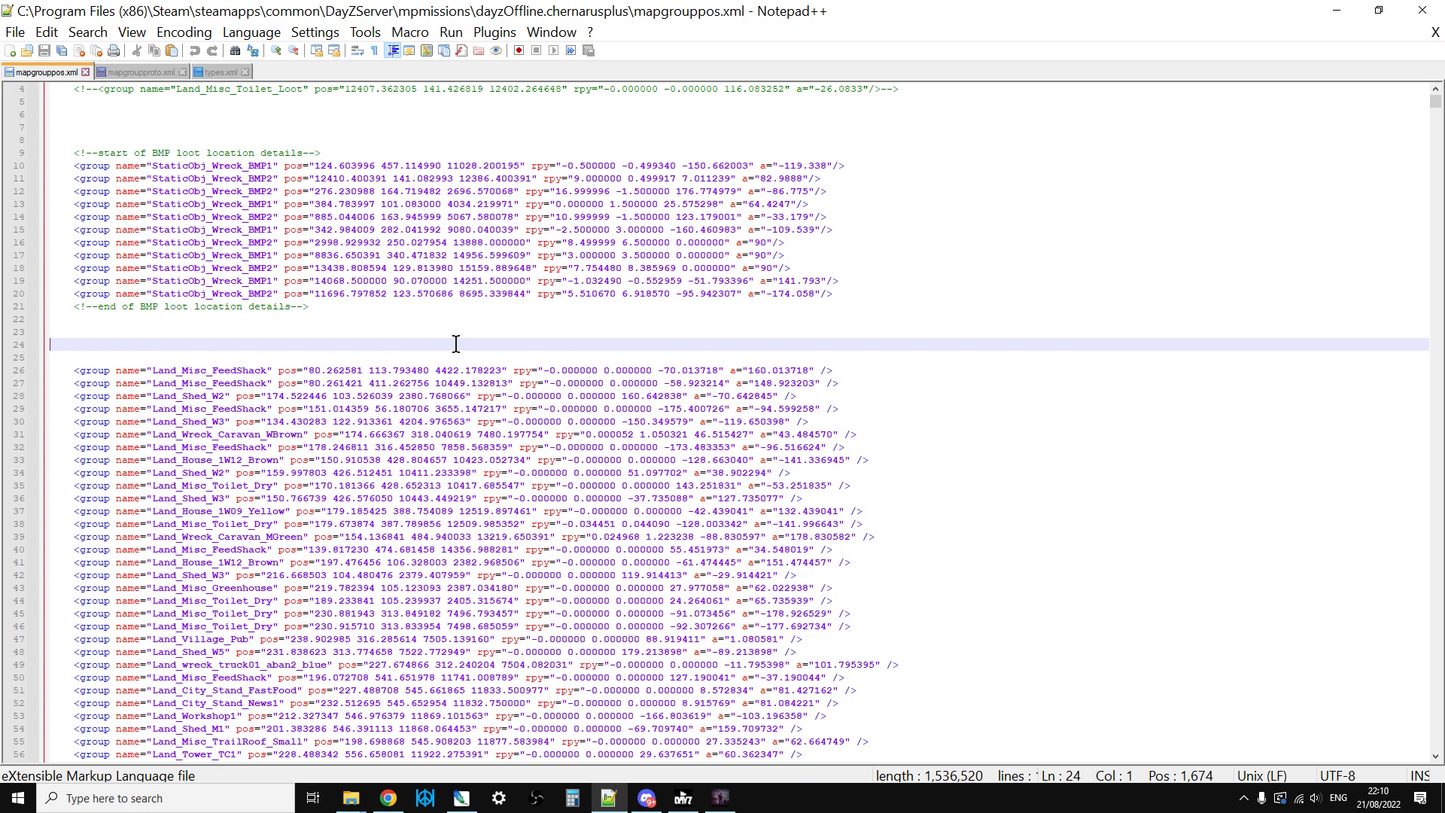
mouse_move(152, 368)
mouse_down()
mouse_move(267, 367)
mouse_move(152, 368)
mouse_up()
- Find all Land_Misc_FeedShack occurrences in mapgrouppos.xml, giving 117 hits
click(267, 366)
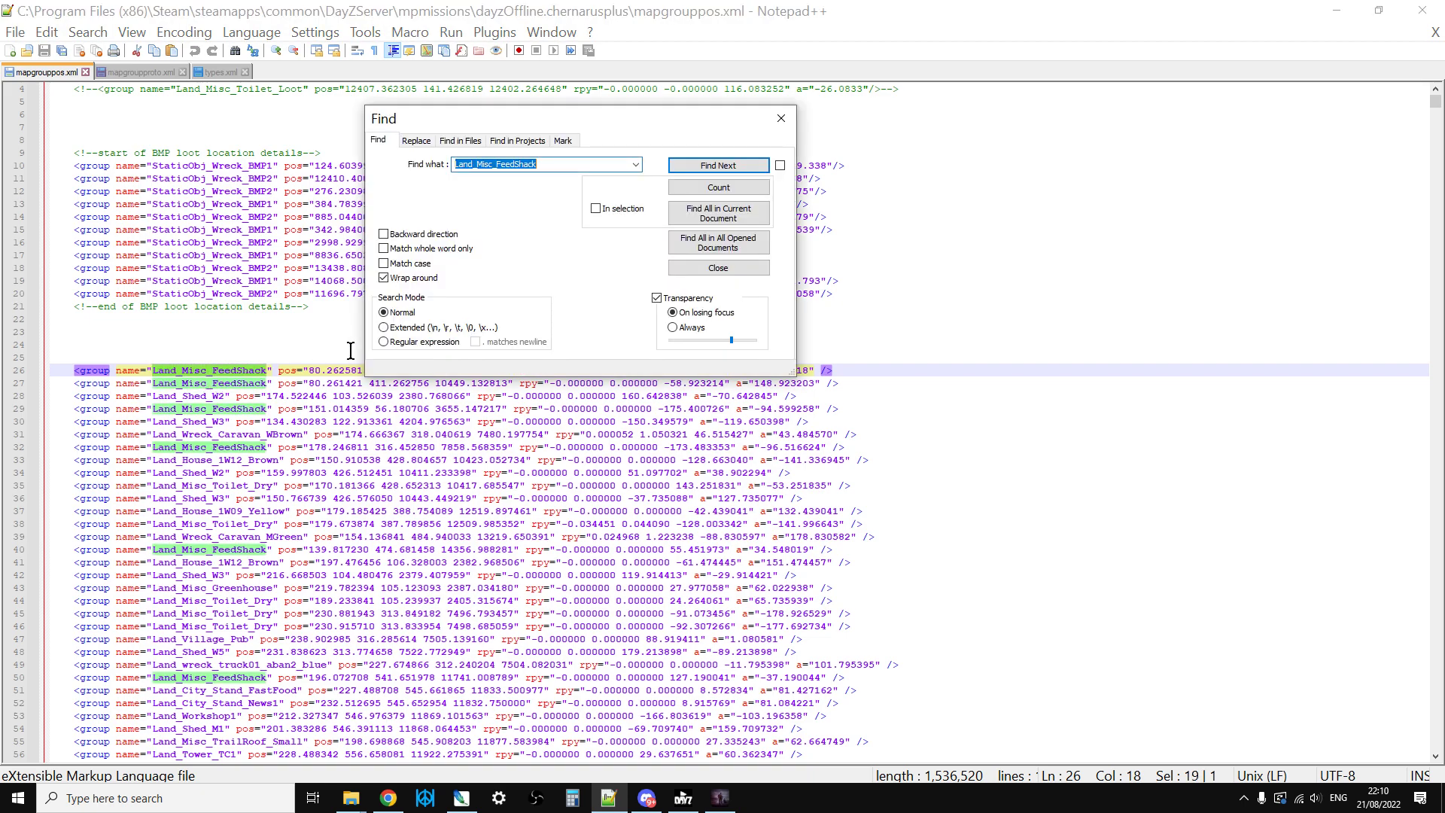
click(717, 213)
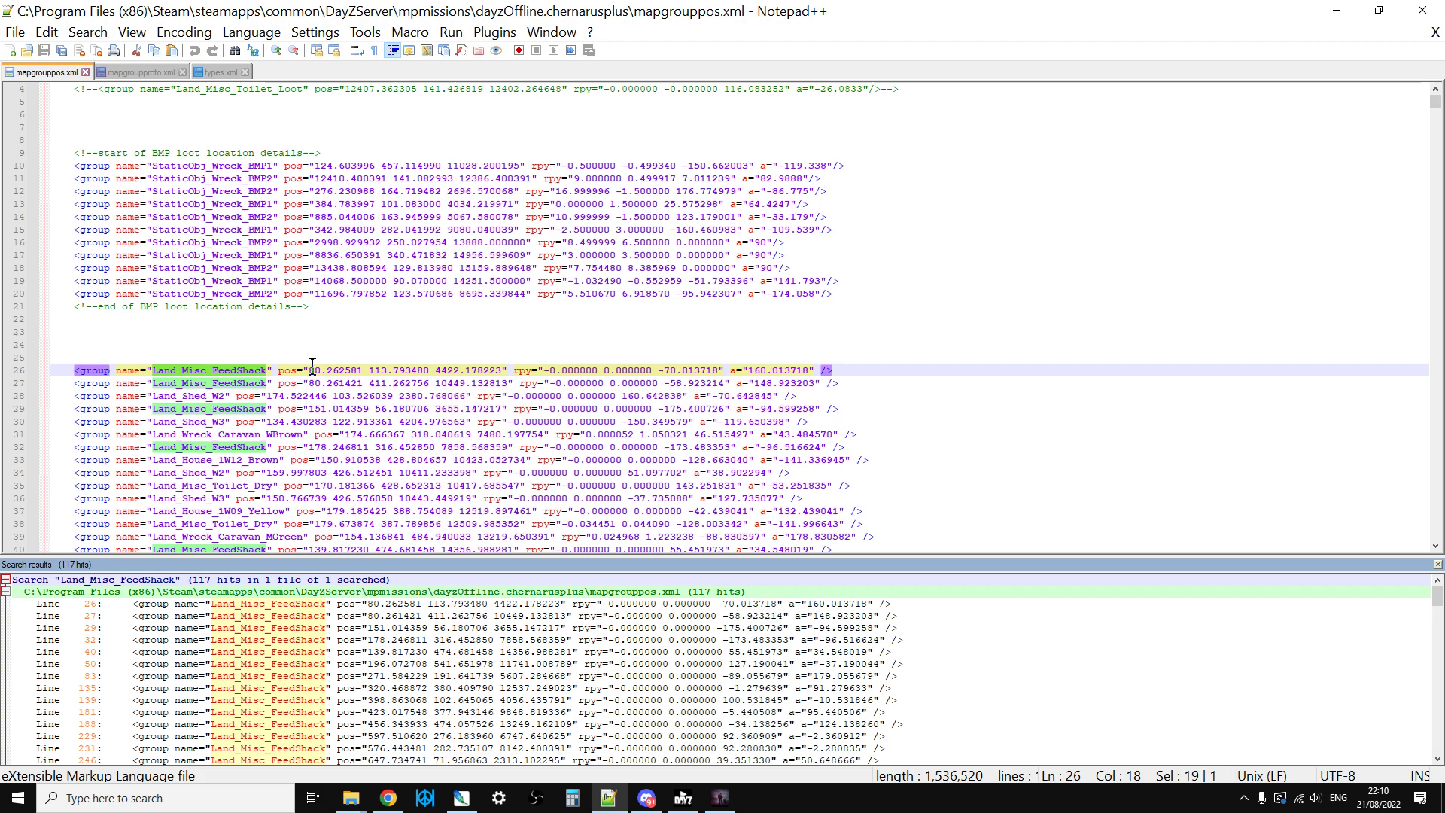
- Locate the Land_Misc_FeedShack group in mapgroupproto.xml and highlight its block
click(140, 71)
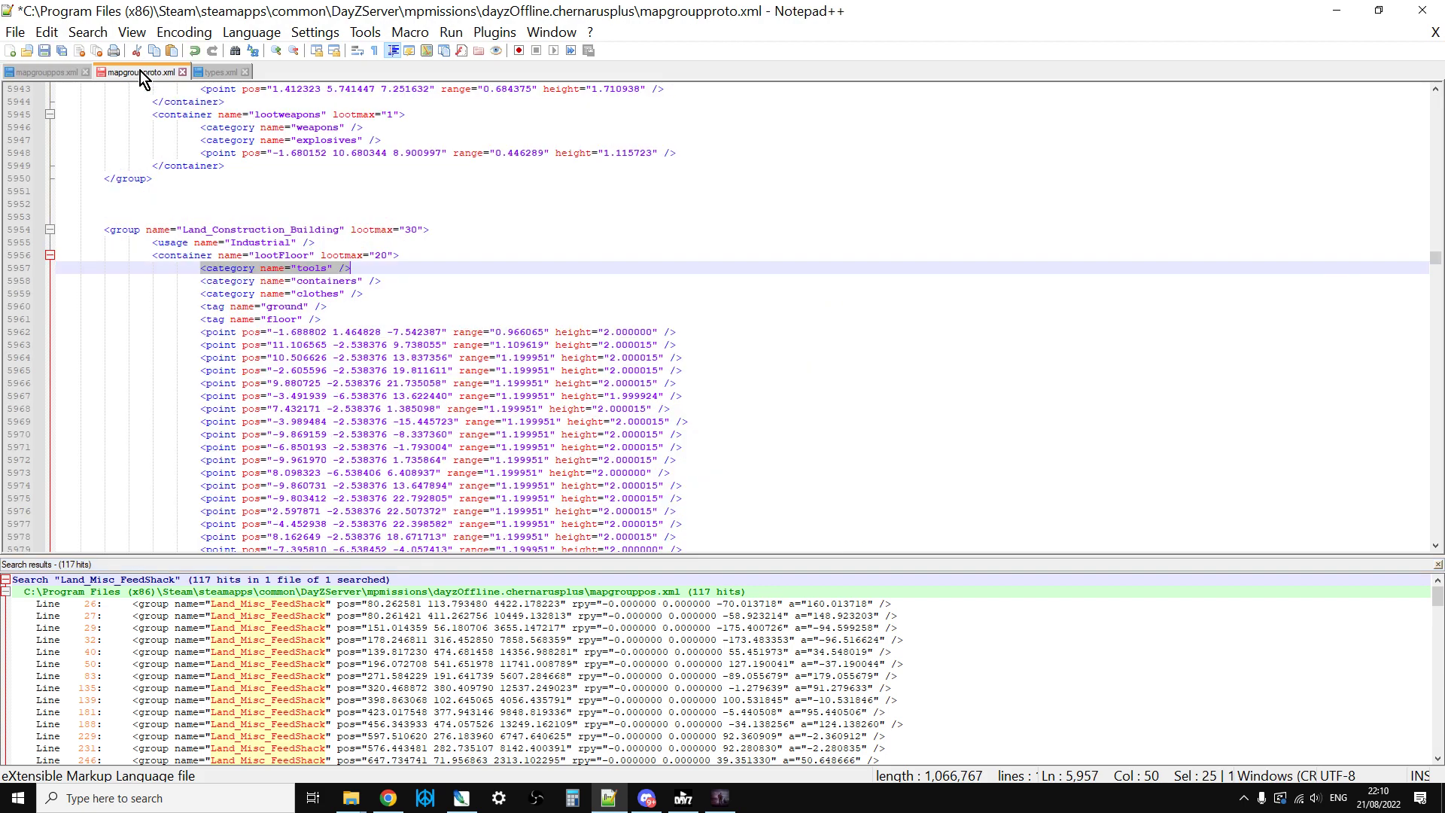
click(347, 206)
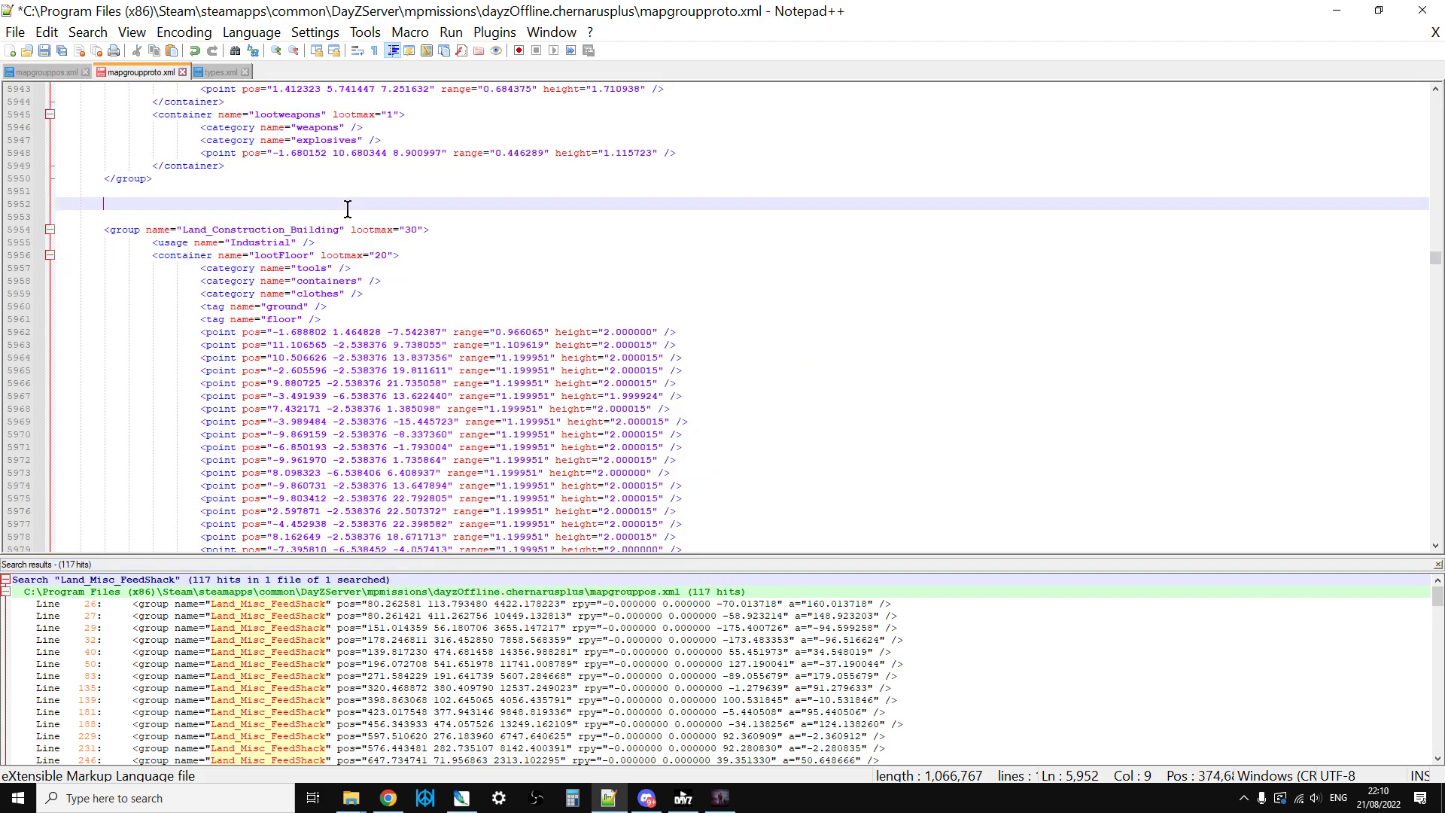
key(ctrl+f)
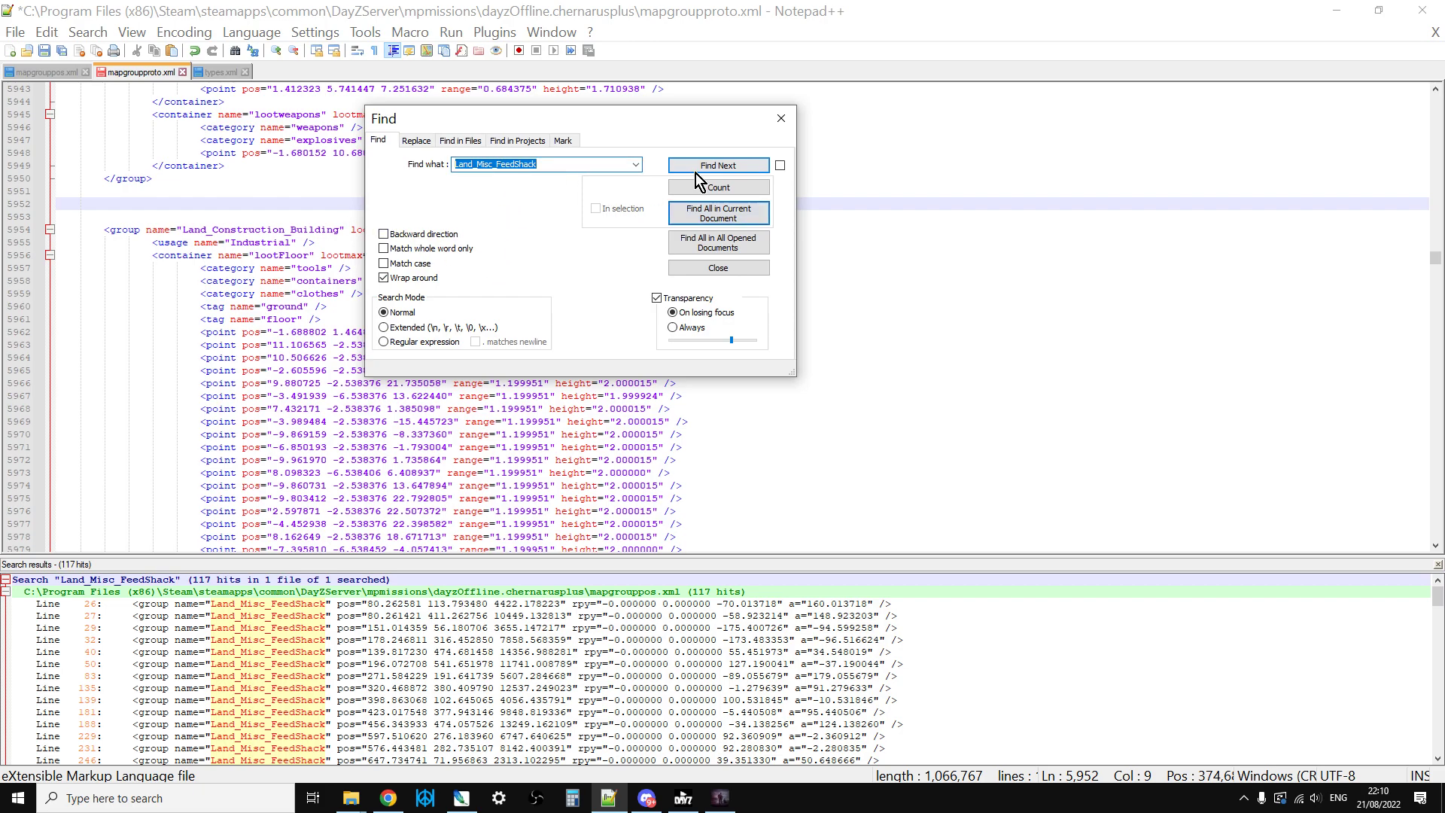
click(714, 167)
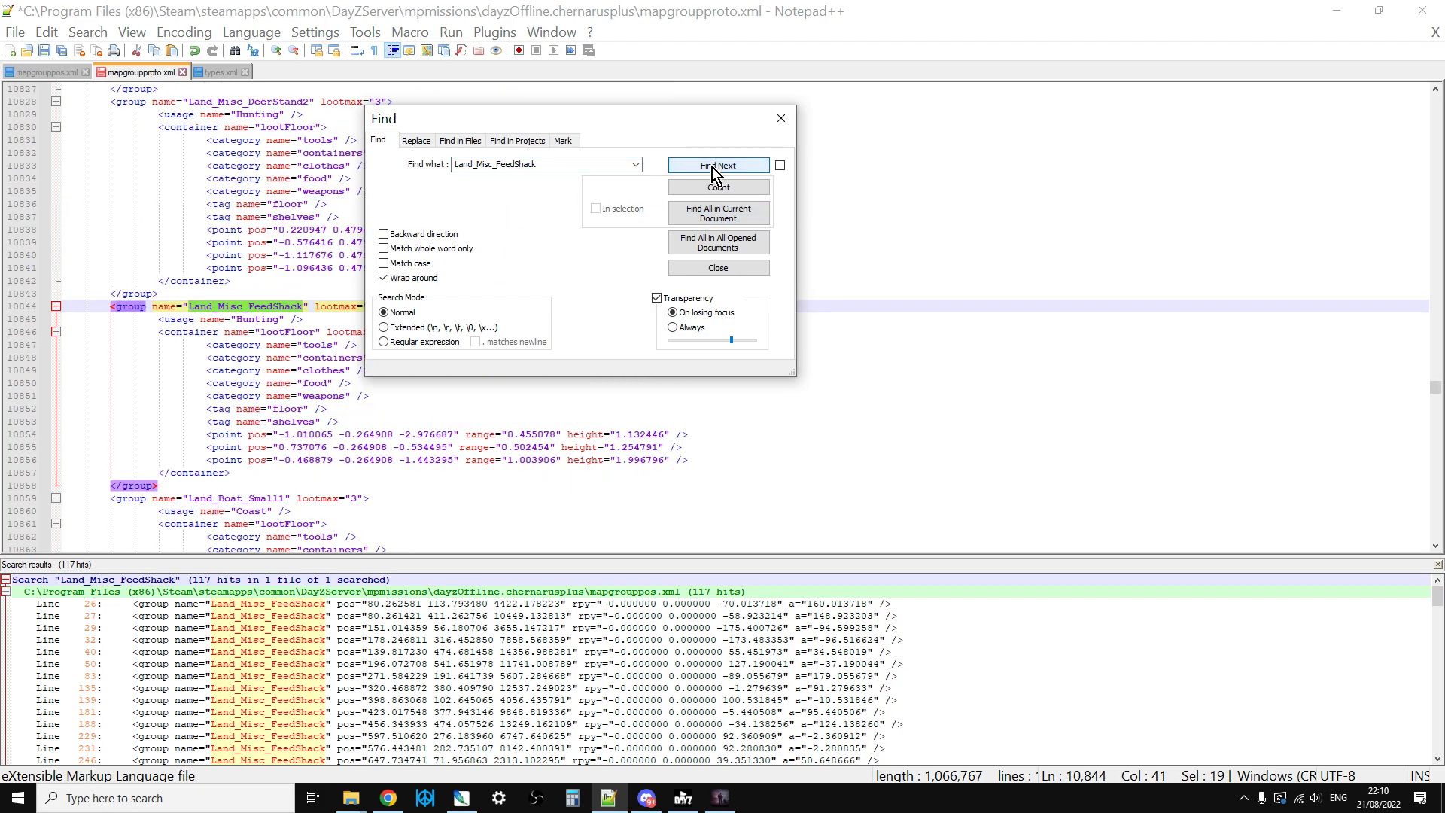
click(787, 116)
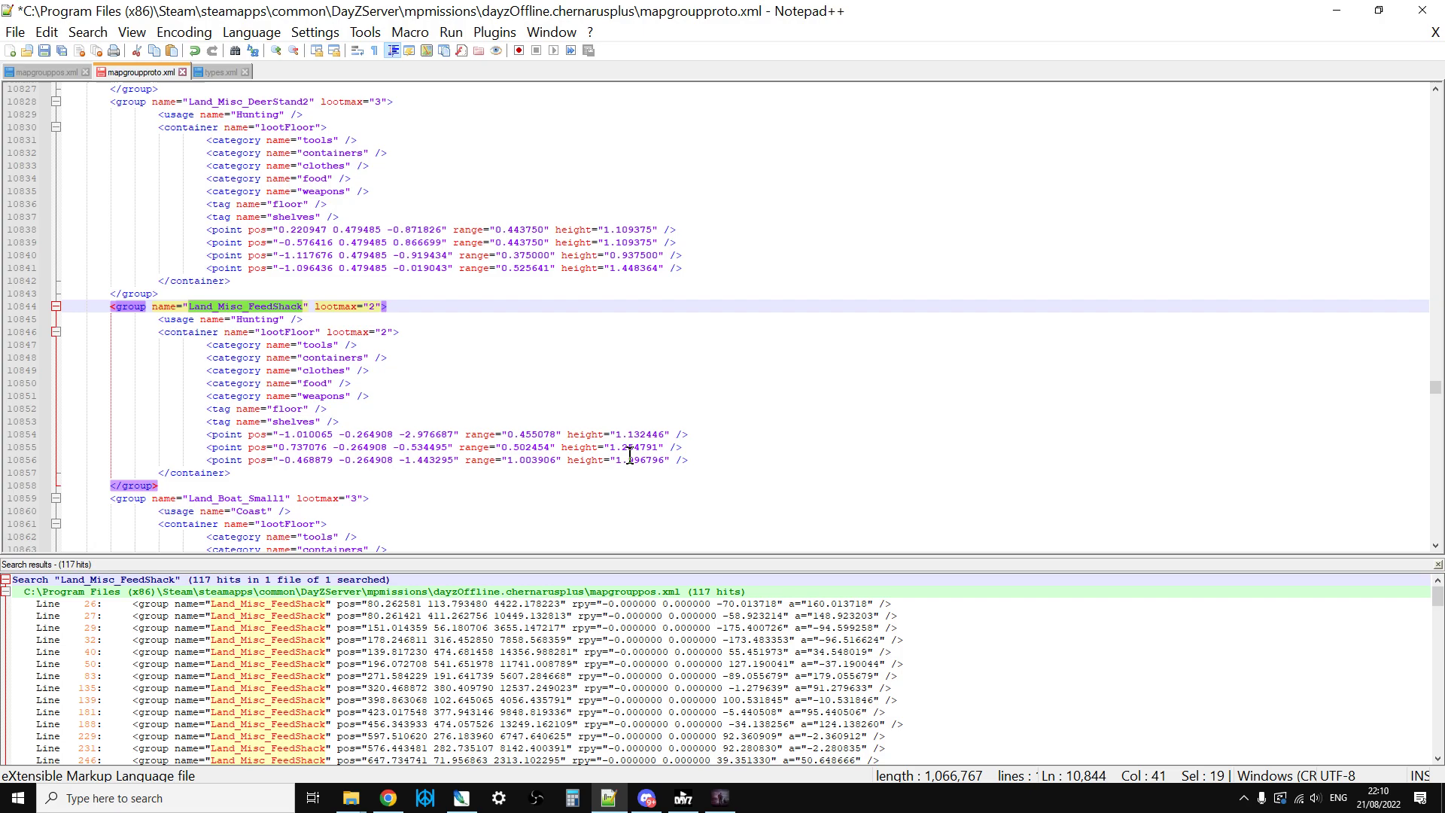
drag(703, 459, 289, 421)
click(218, 319)
drag(89, 306, 345, 481)
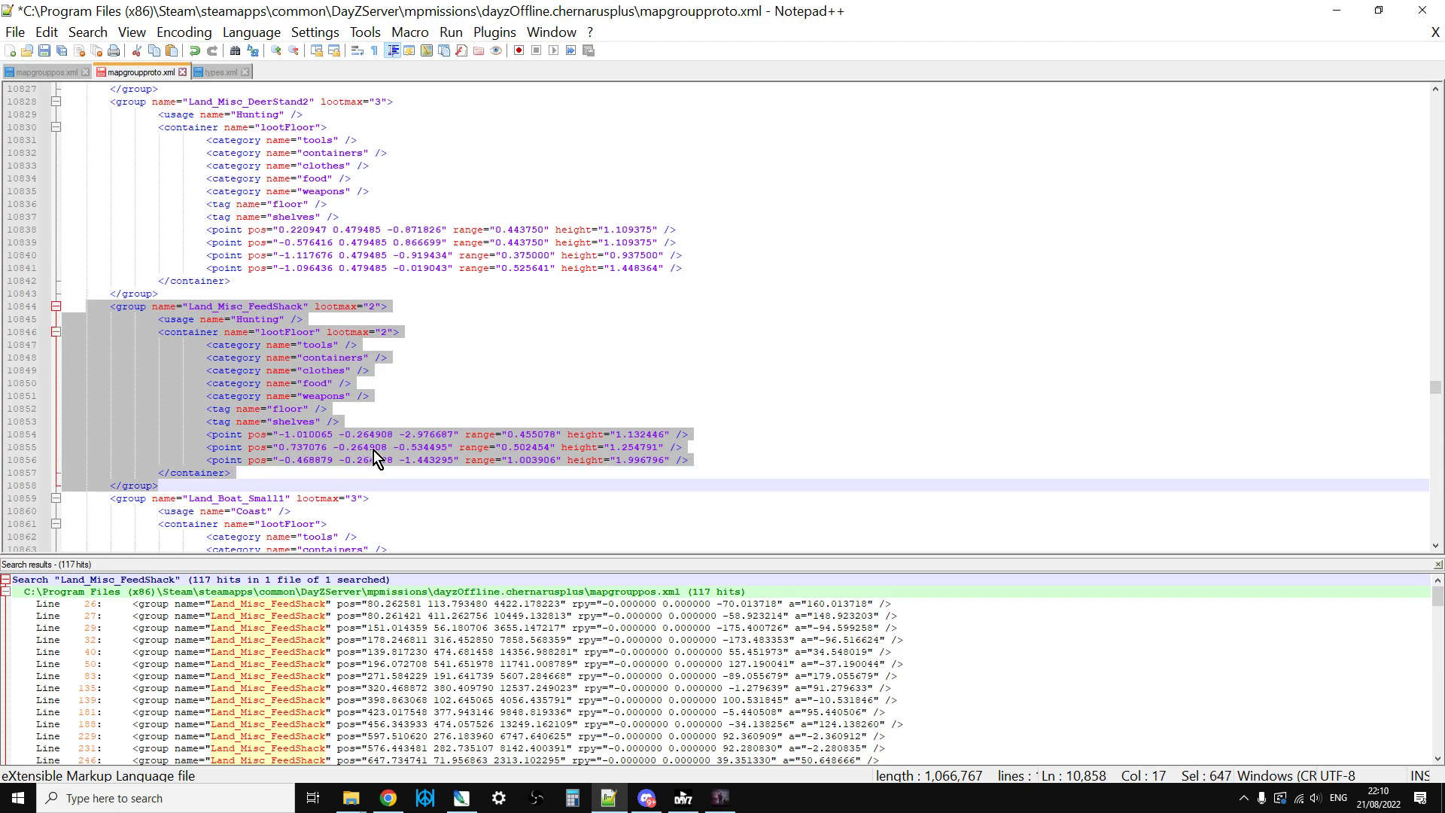
click(696, 447)
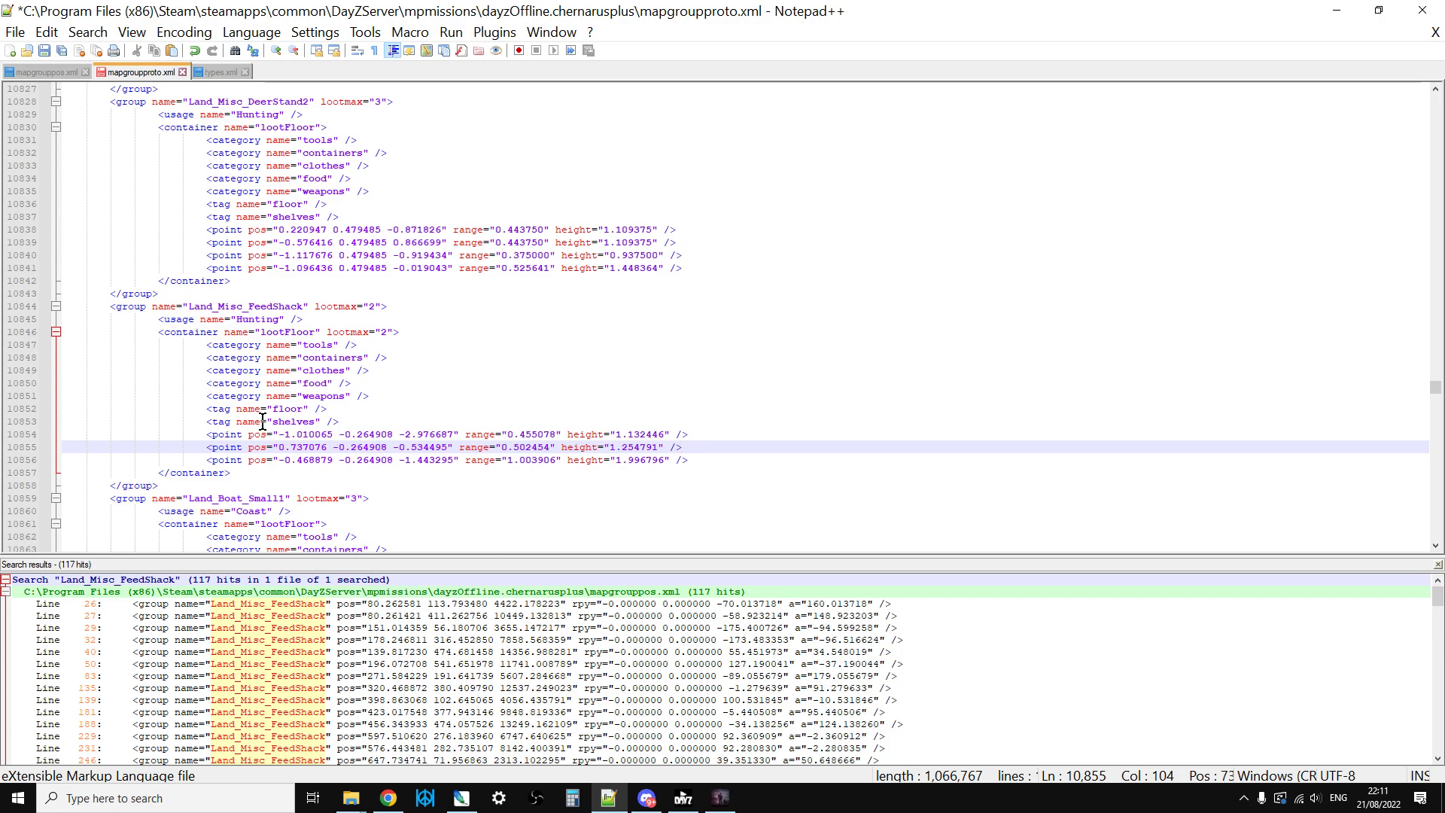
- Review FeedShack's lootmax 2 settings and loot points 10854–10856, then show types.xml
click(295, 435)
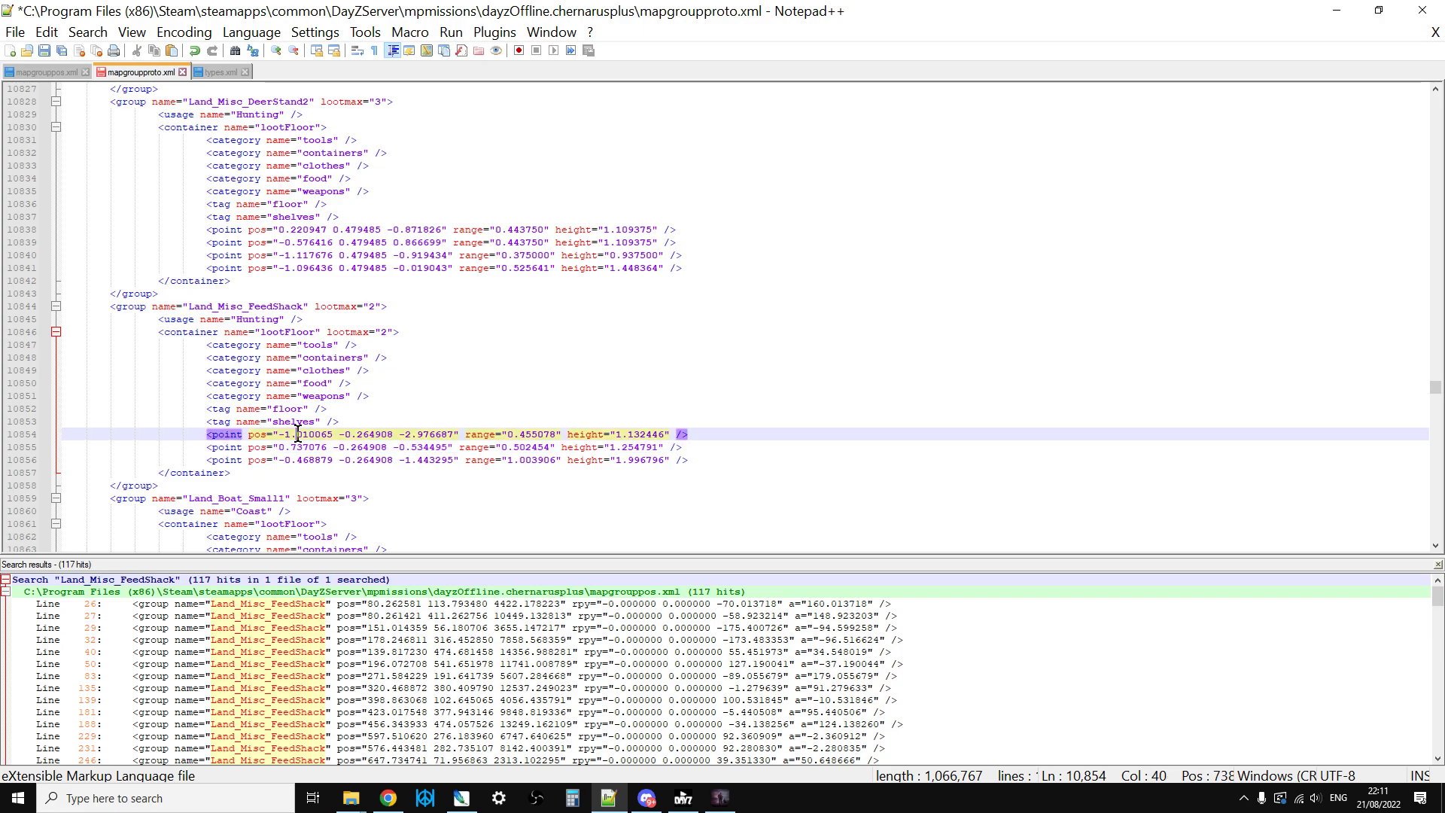
click(296, 448)
click(305, 467)
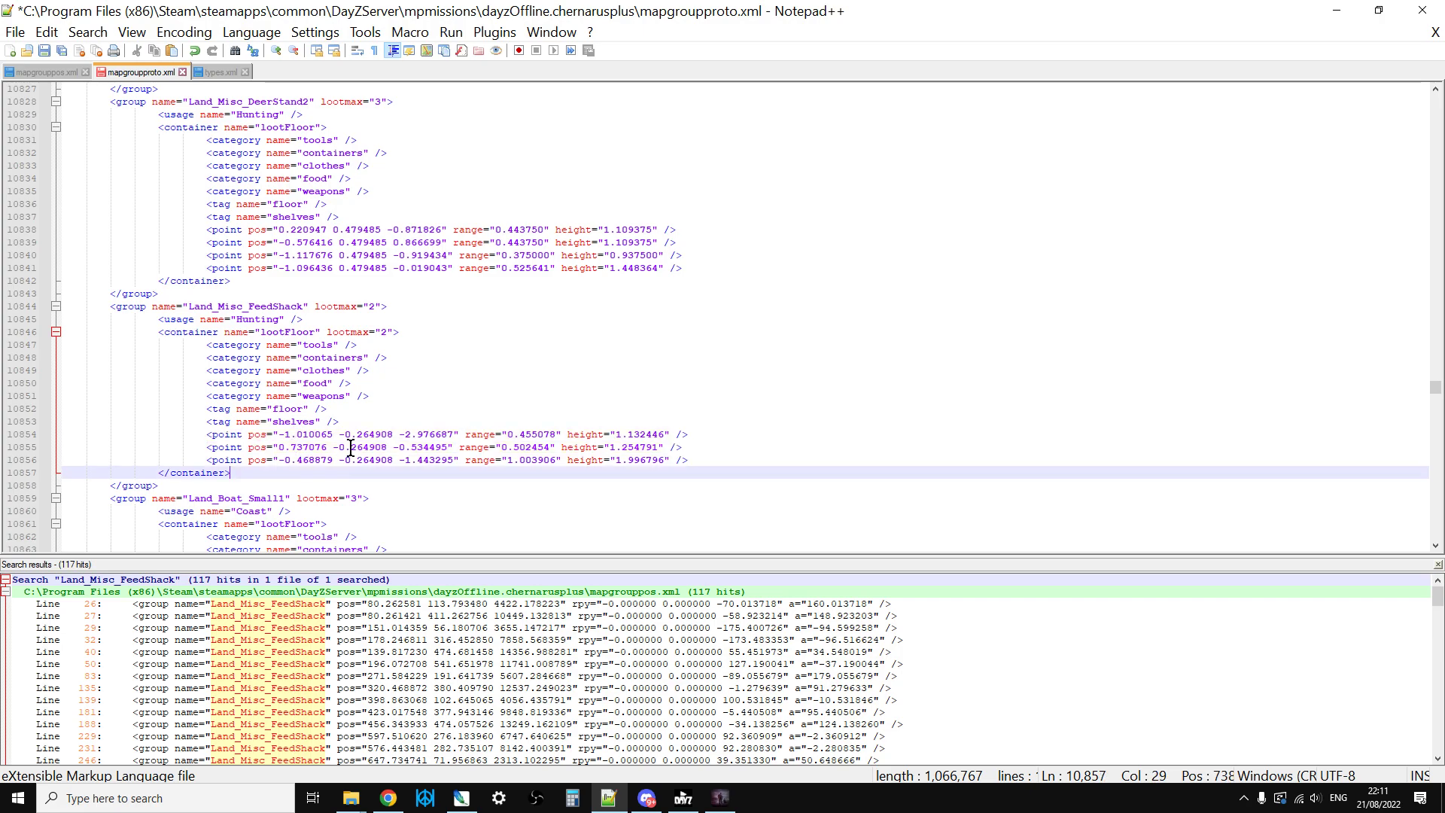
click(376, 307)
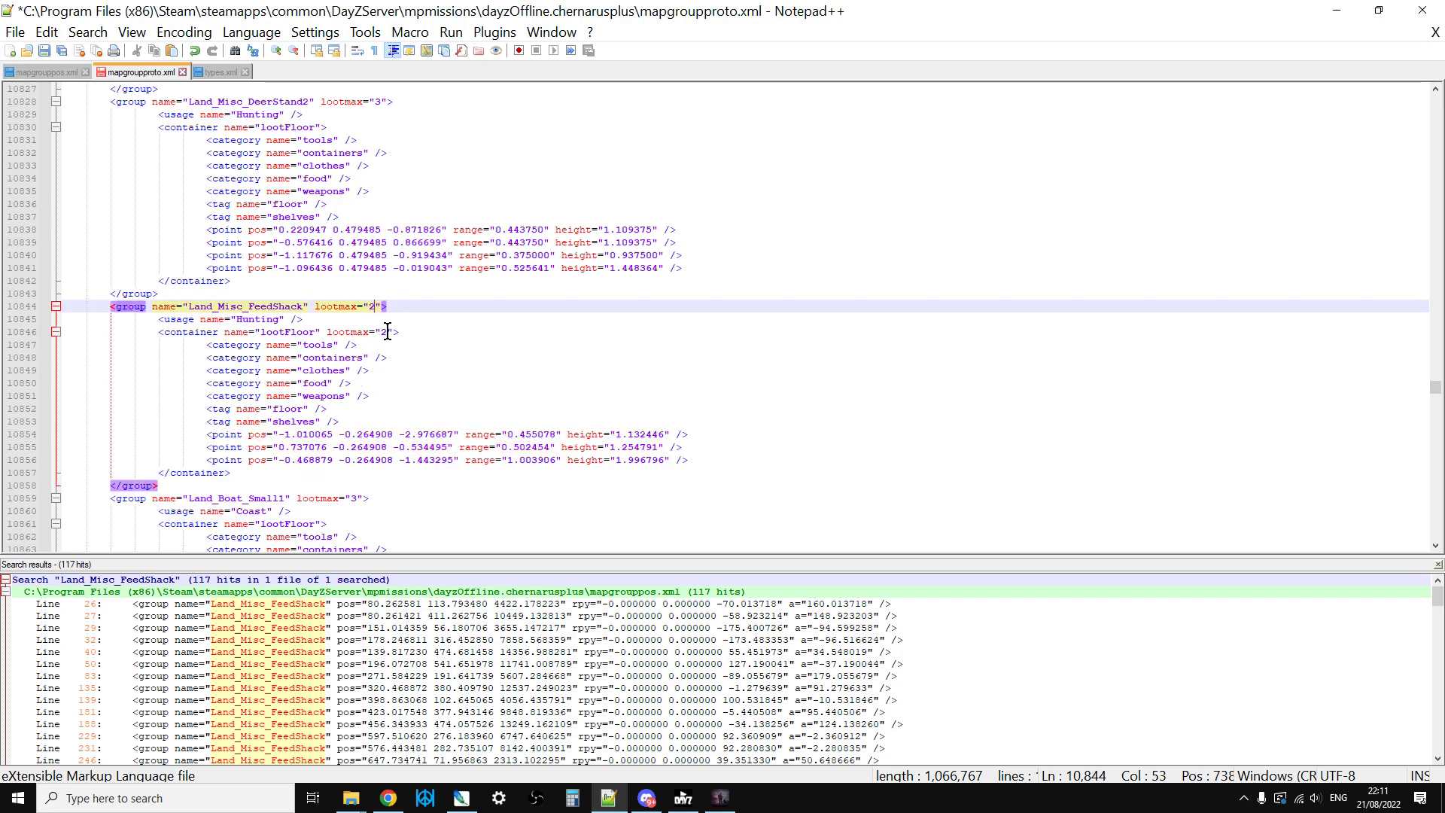
click(388, 332)
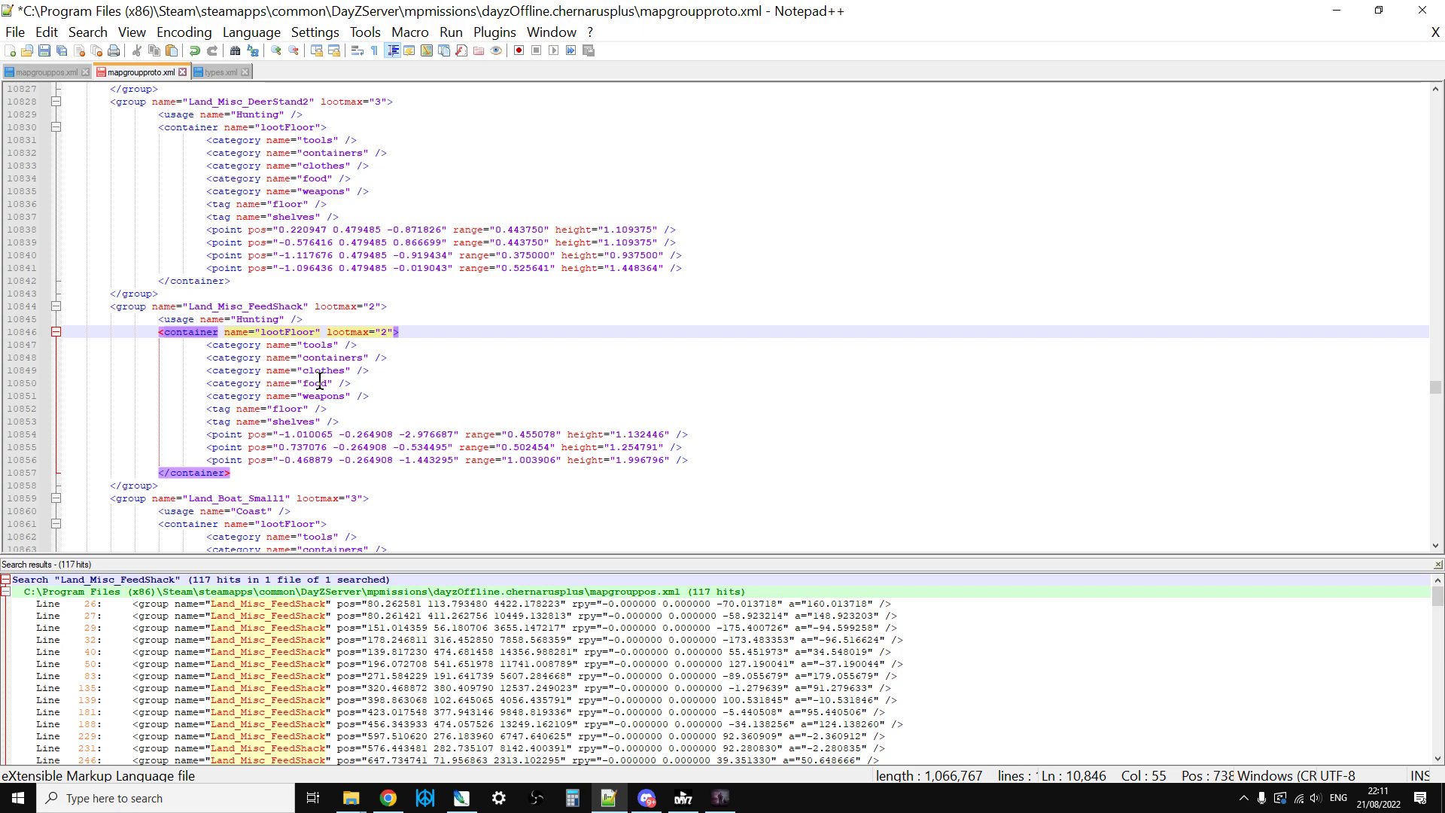
click(298, 422)
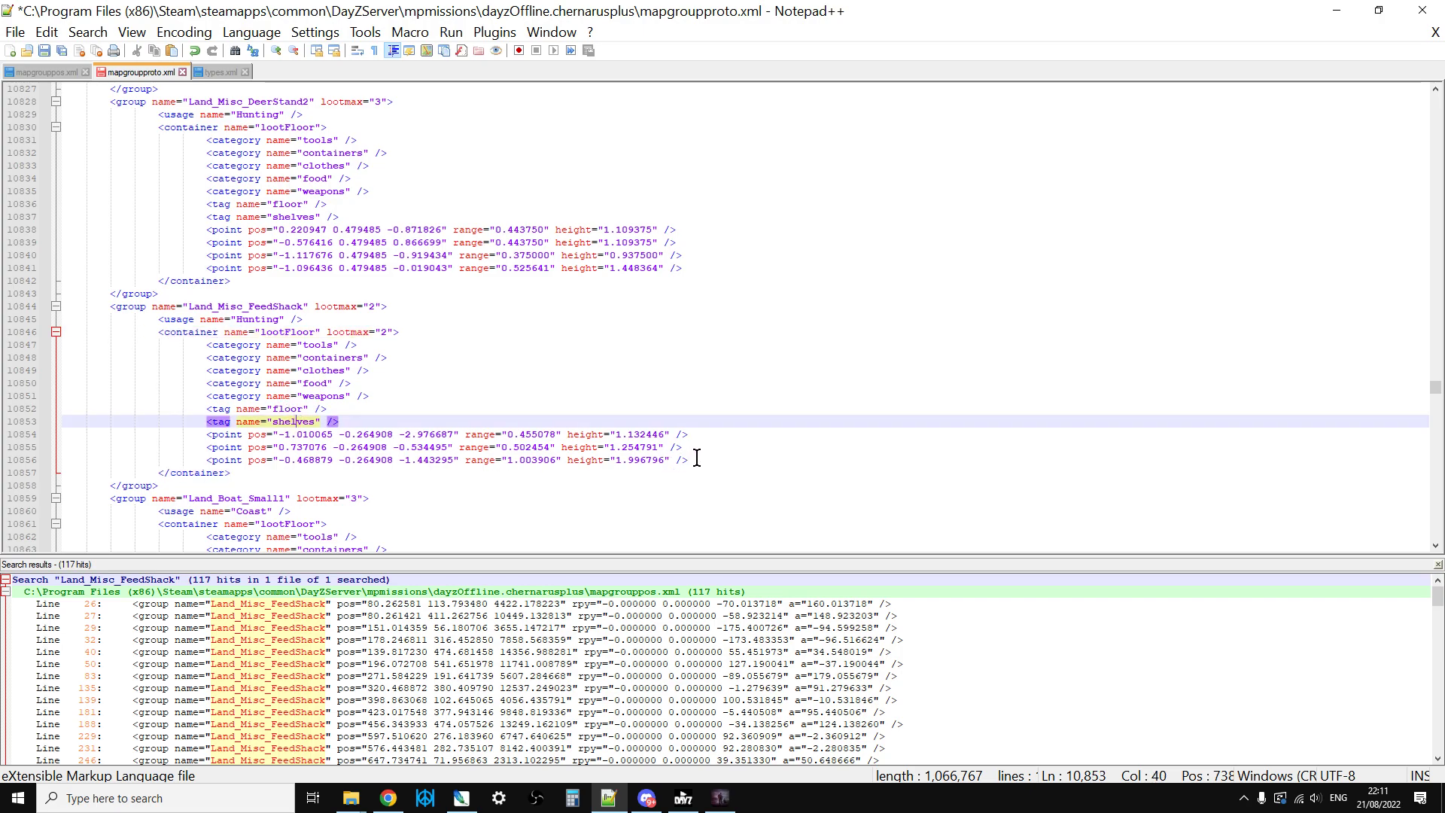
drag(690, 460, 207, 437)
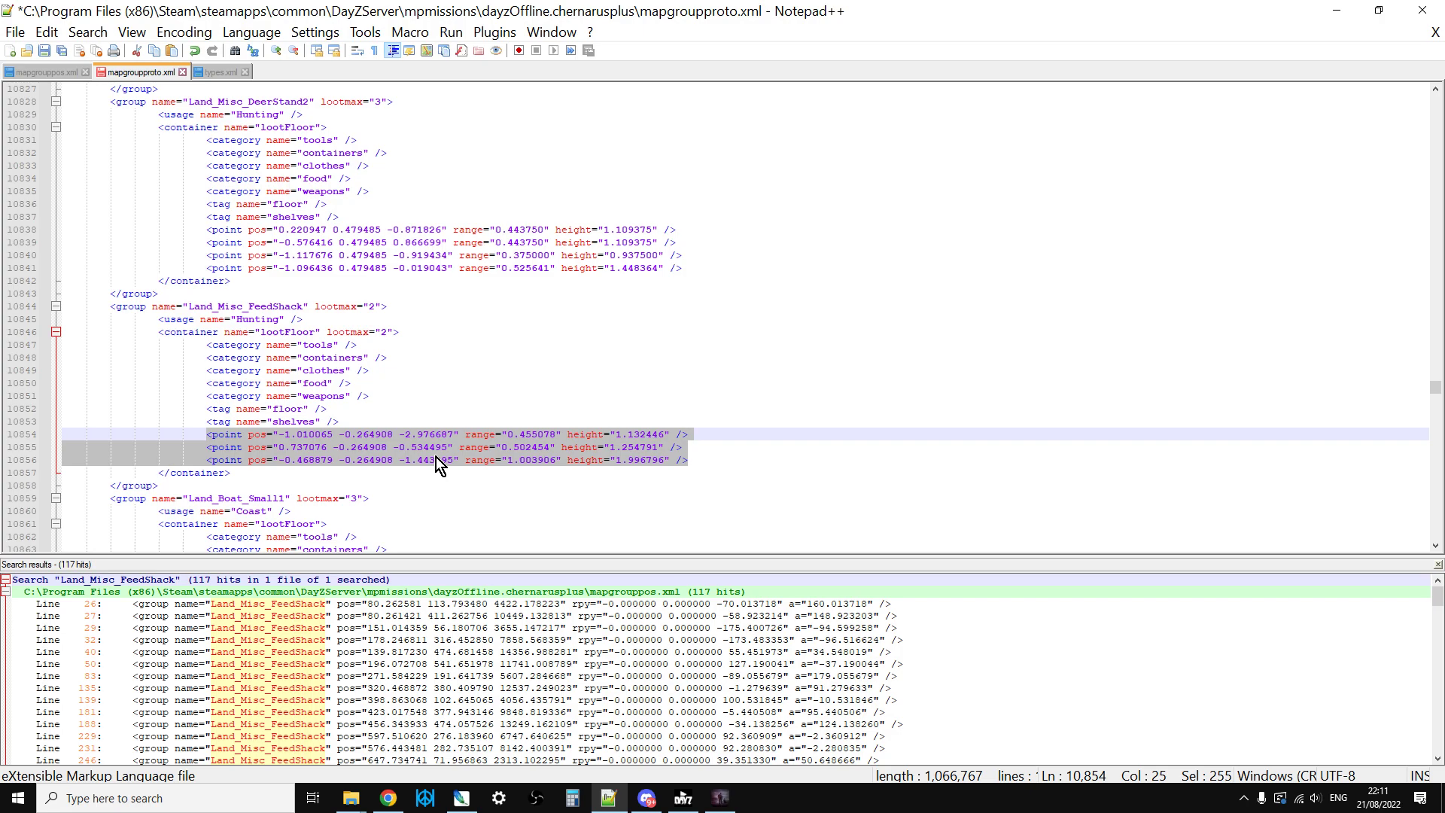
click(220, 73)
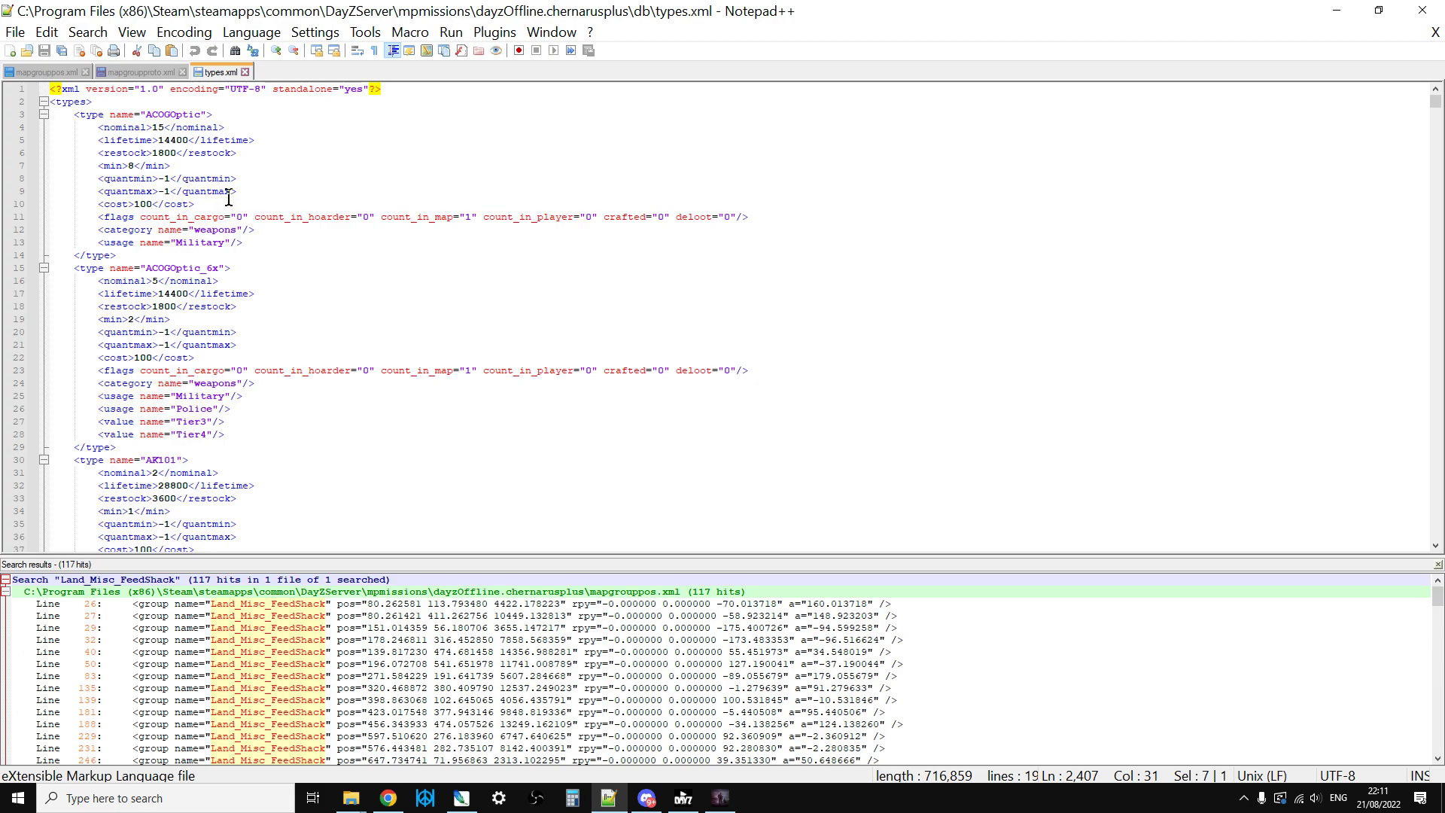
- Copy the land_construction_building name from the iZurvive popup and return to Notepad++
click(390, 799)
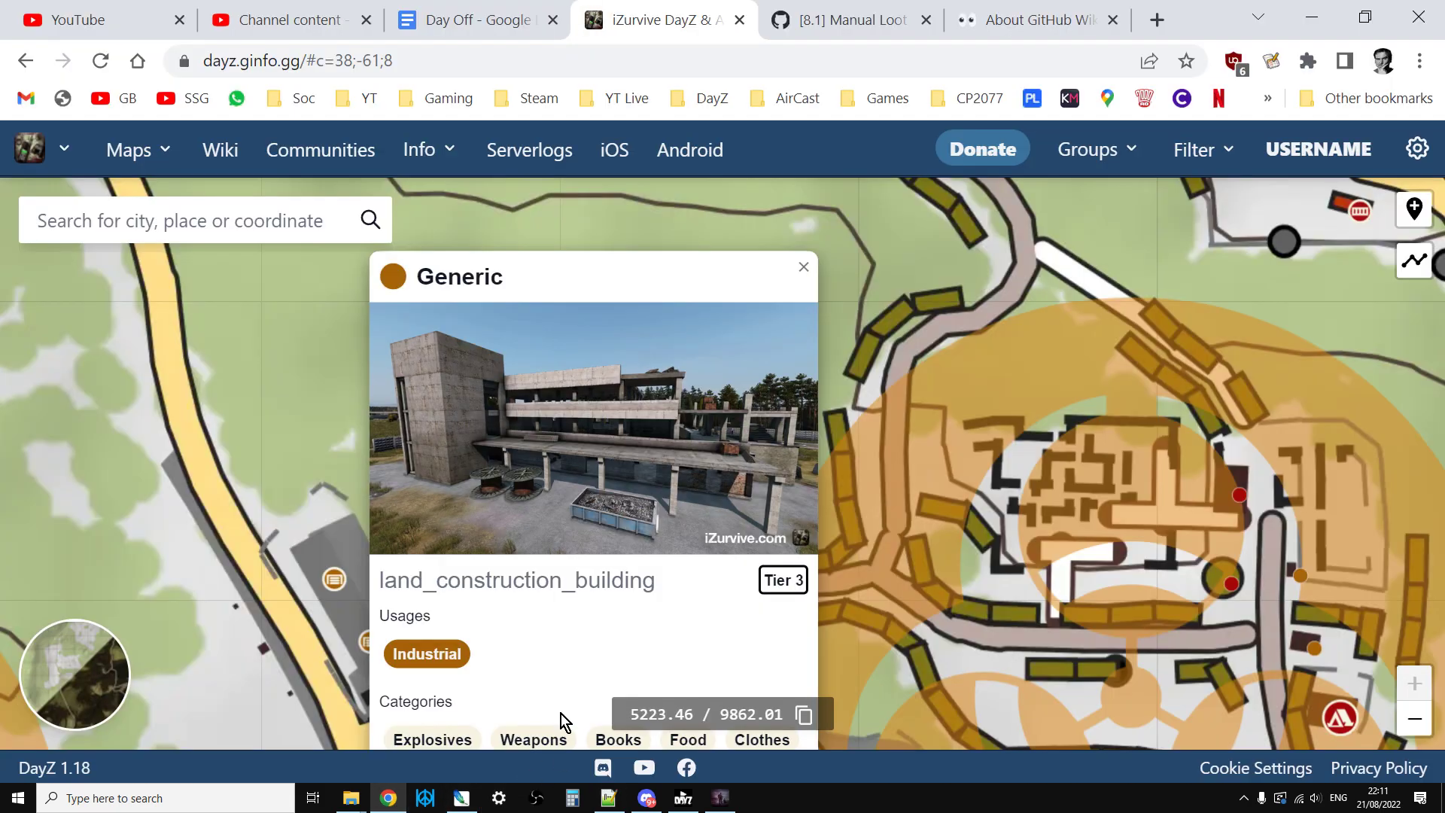
drag(382, 584, 660, 587)
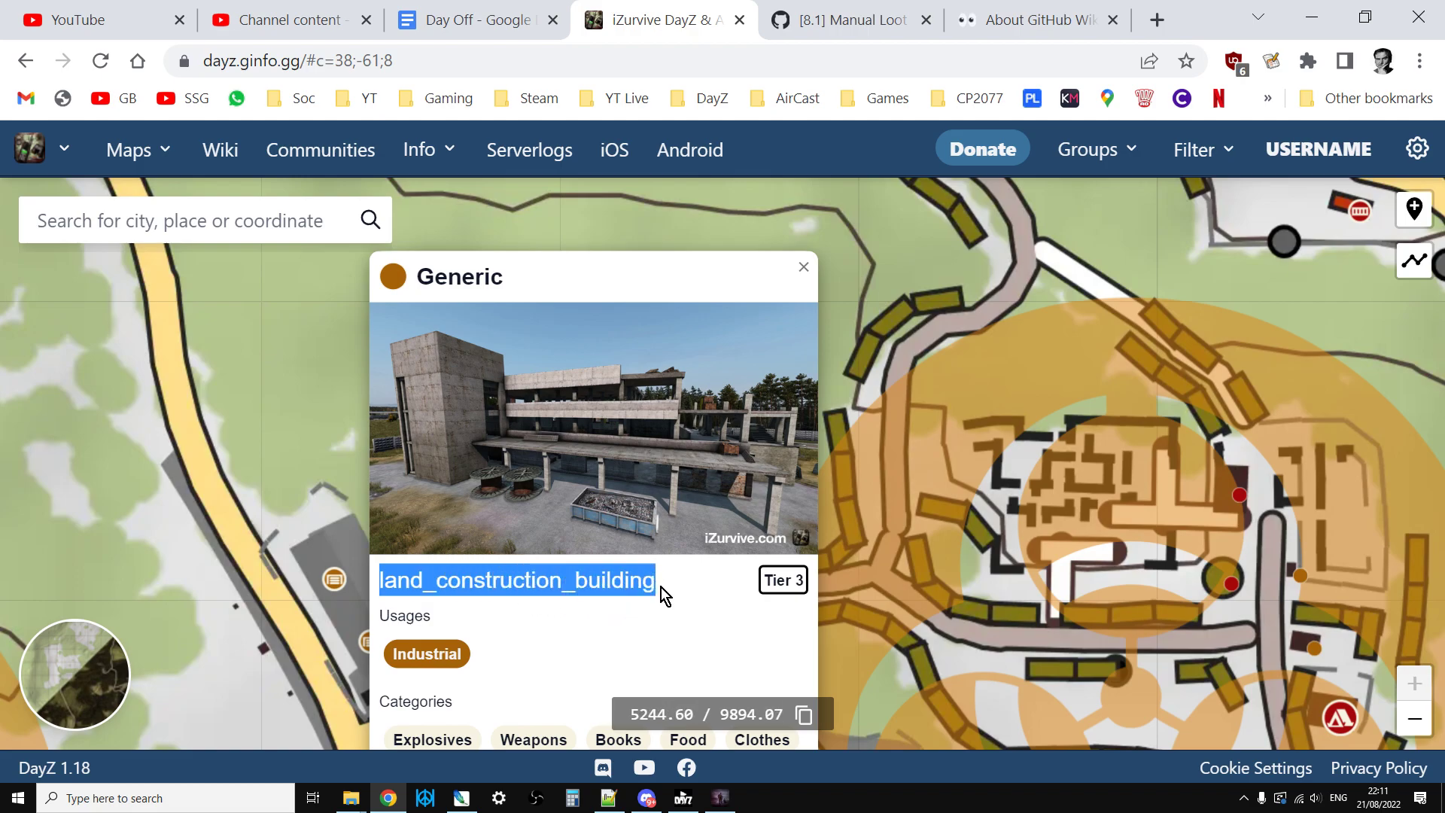
right_click(549, 579)
click(569, 596)
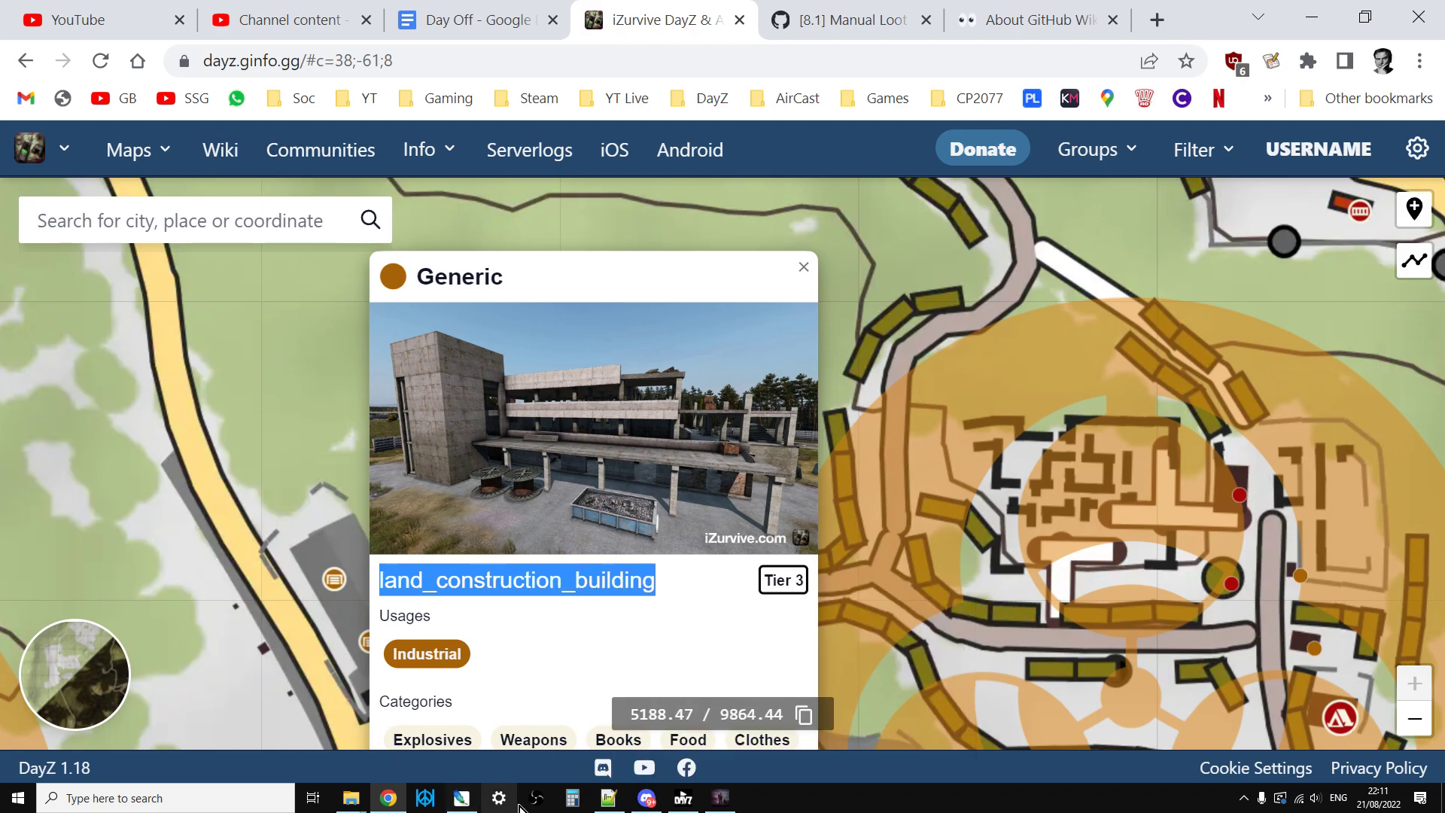
click(608, 798)
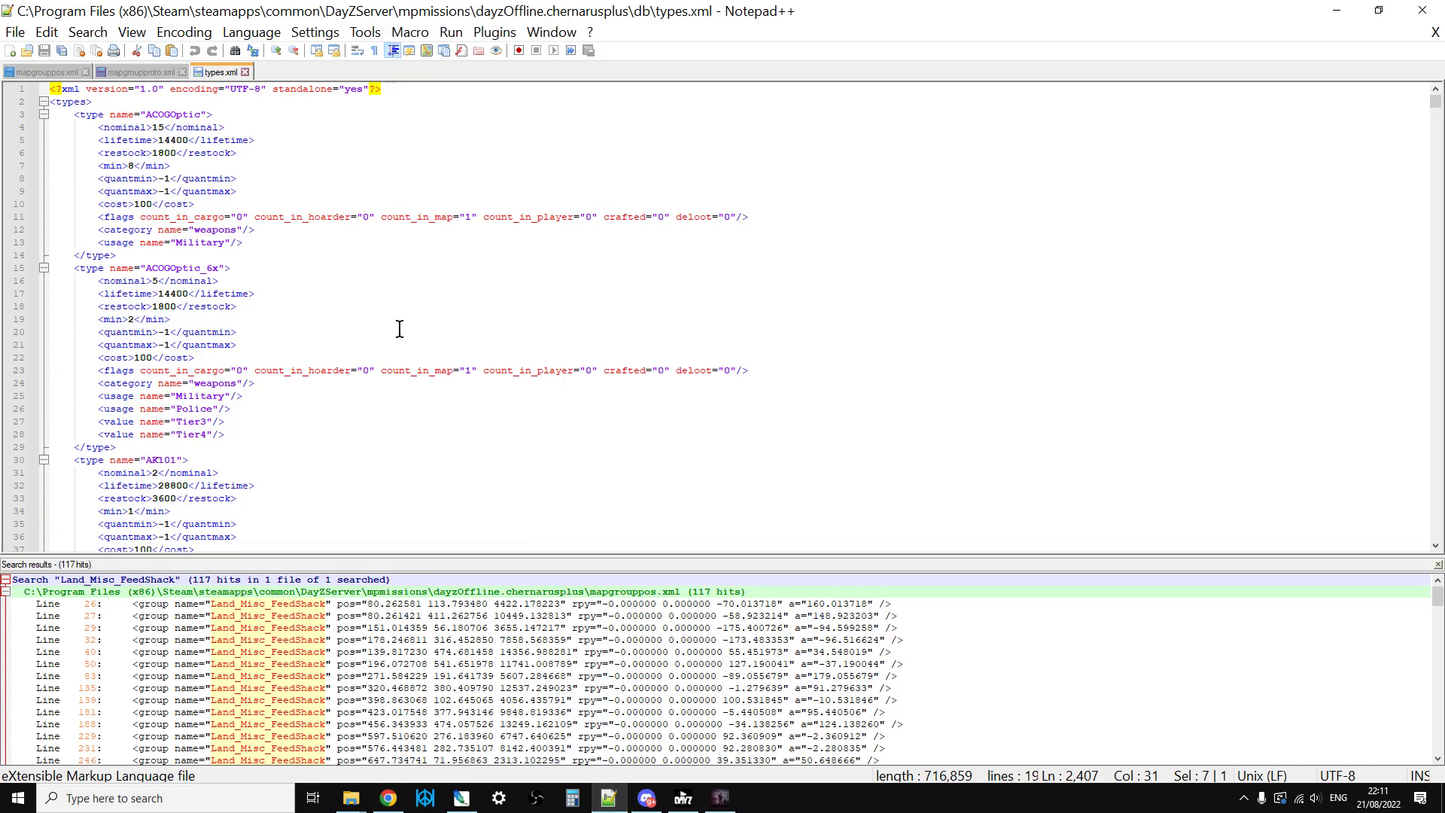
- Search mapgrouppos.xml for the pasted land_construction_building name, finding 6 positions
click(134, 75)
click(57, 75)
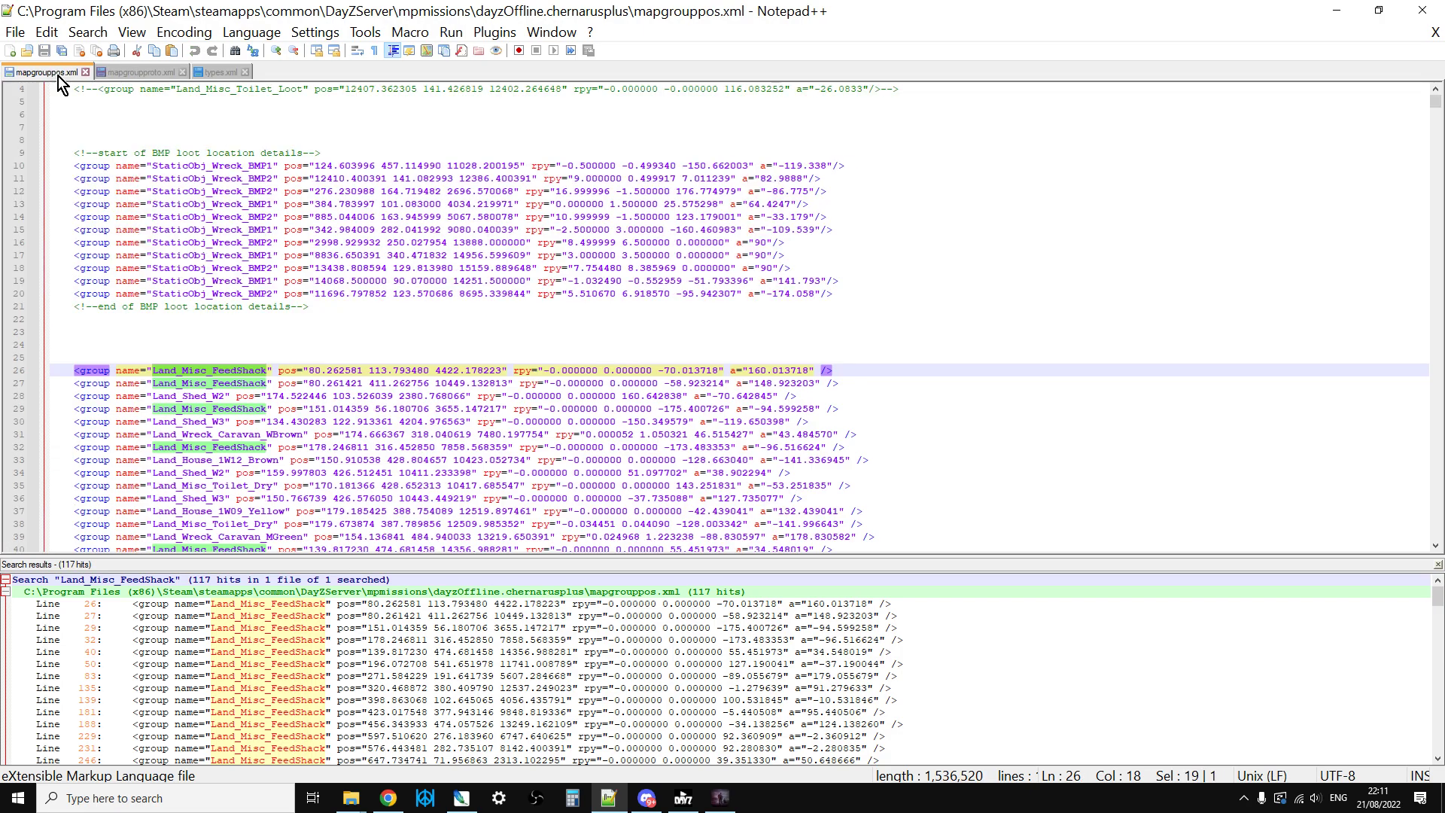
click(432, 345)
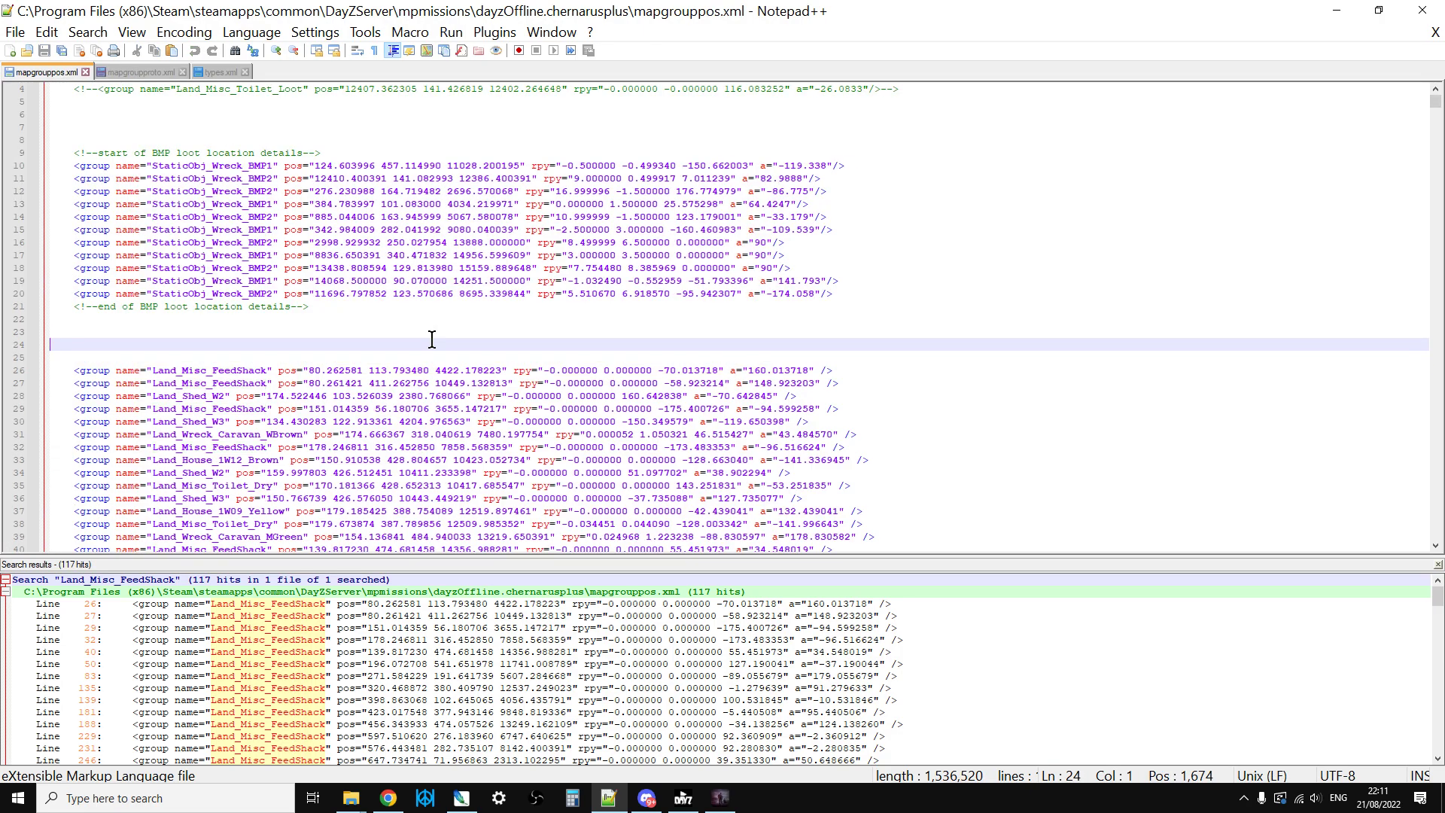
key(ctrl+f)
right_click(492, 166)
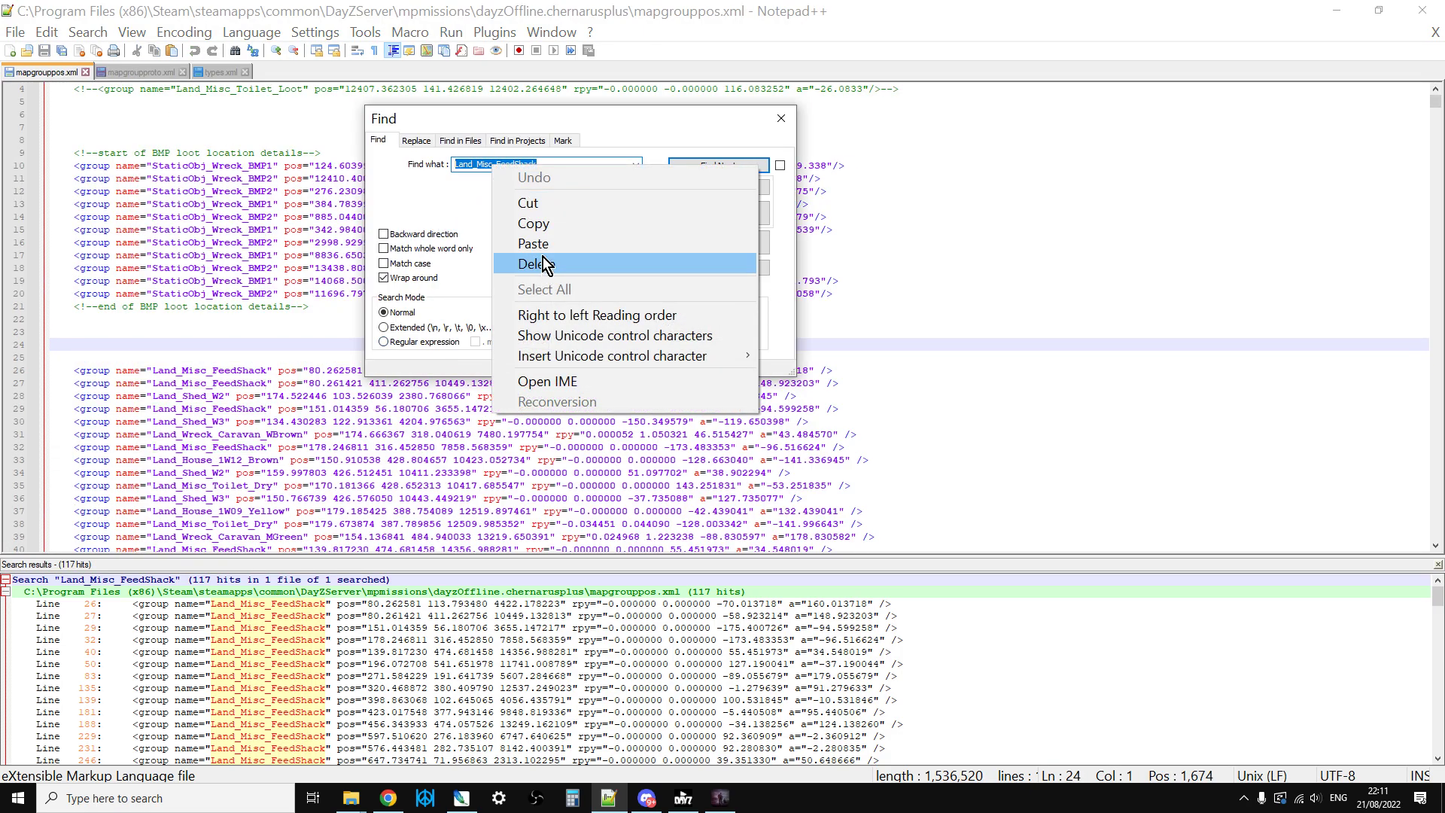
click(602, 242)
click(715, 210)
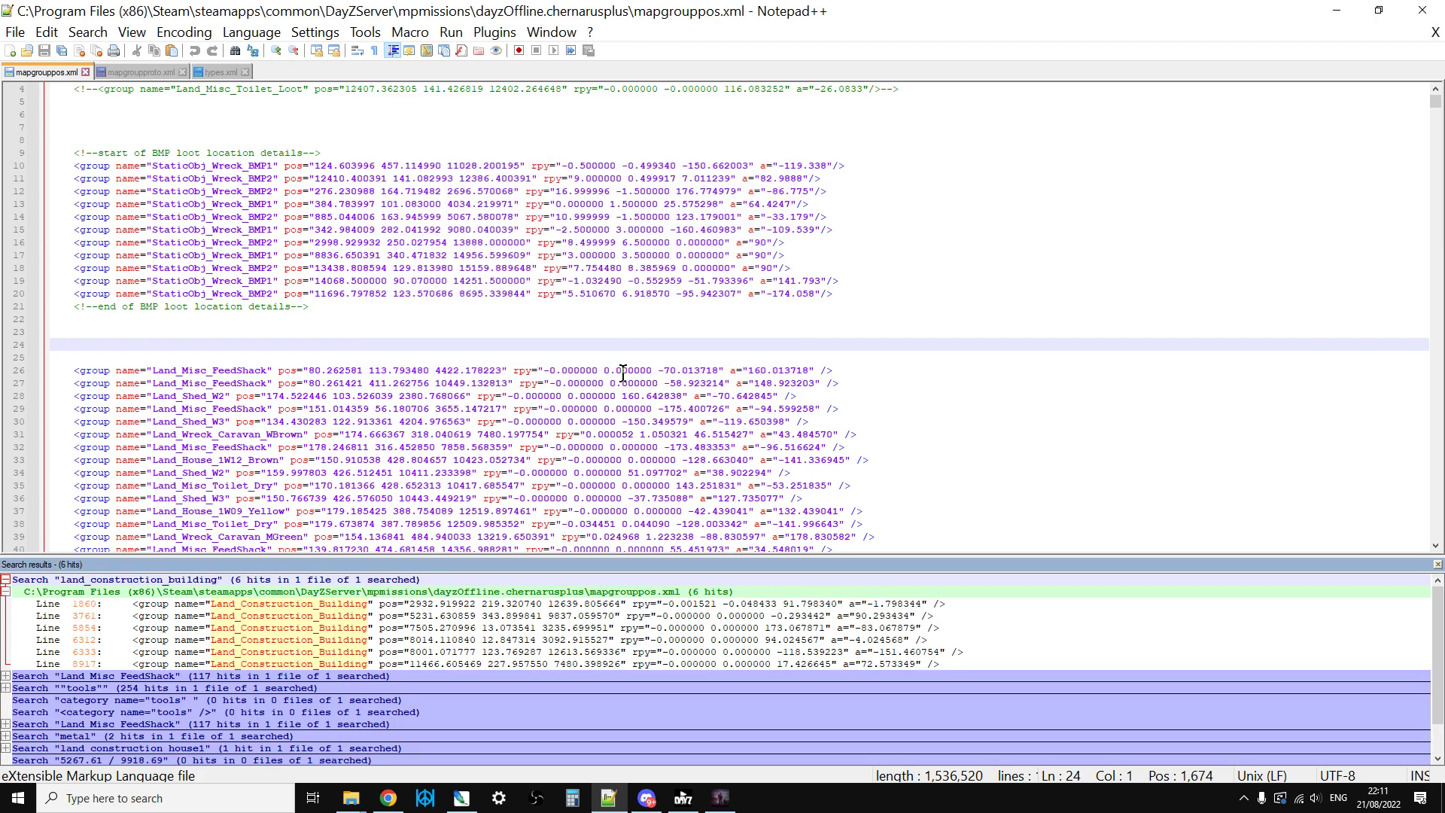
- Find land_construction_building in mapgroupproto.xml and jump to its group at line 5954
click(136, 71)
click(468, 174)
key(ctrl+f)
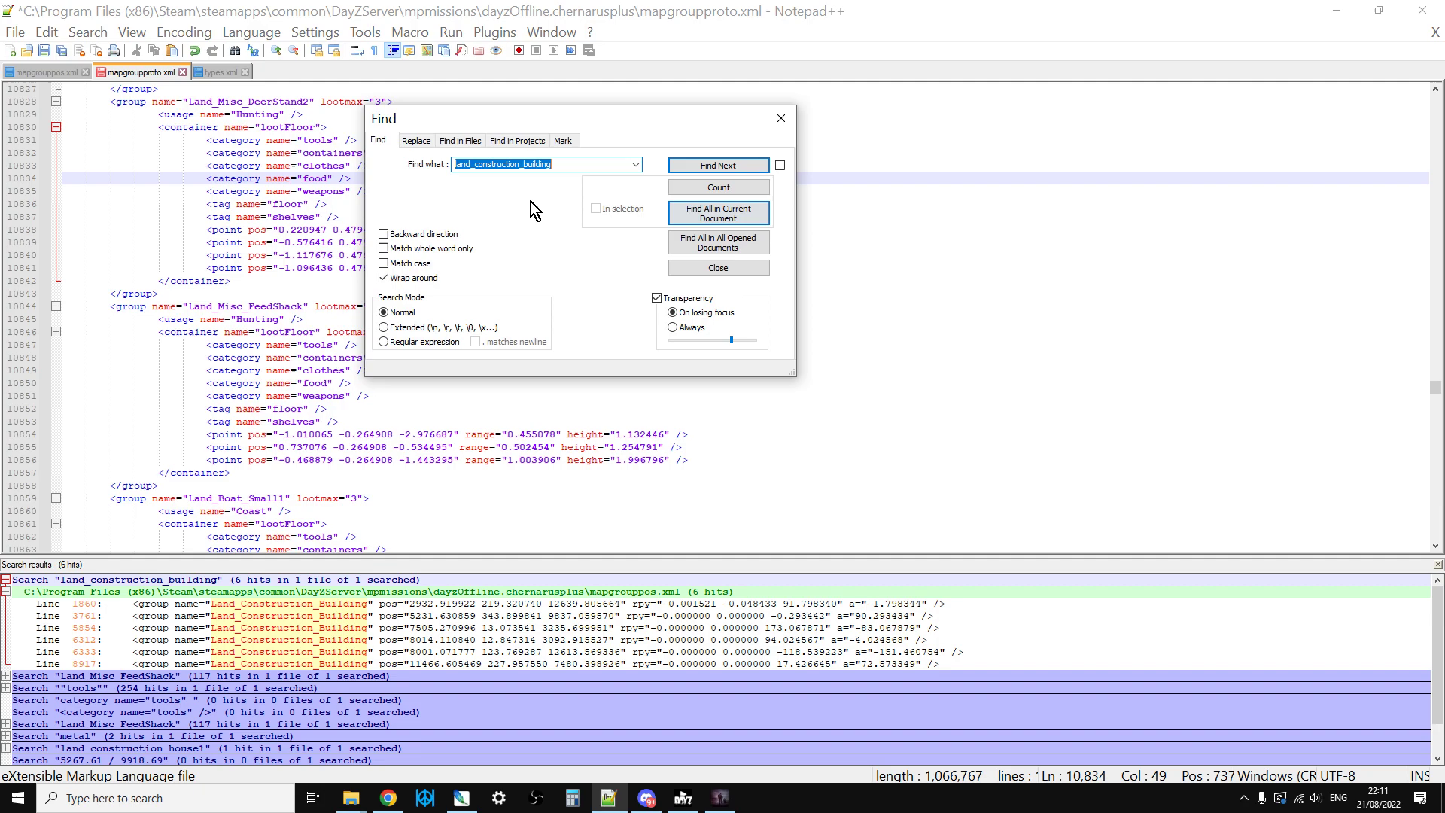
right_click(502, 166)
click(549, 226)
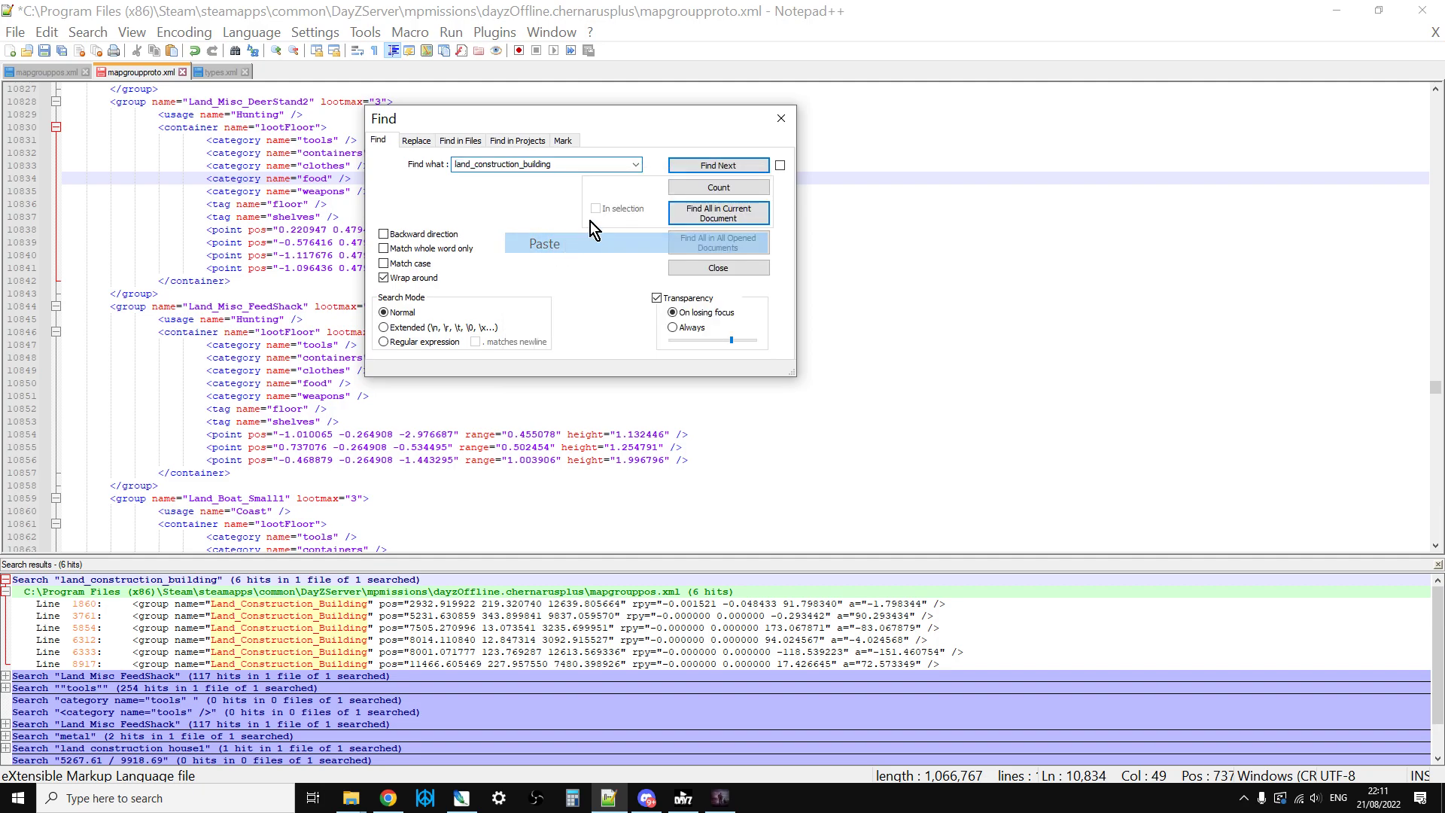
click(705, 214)
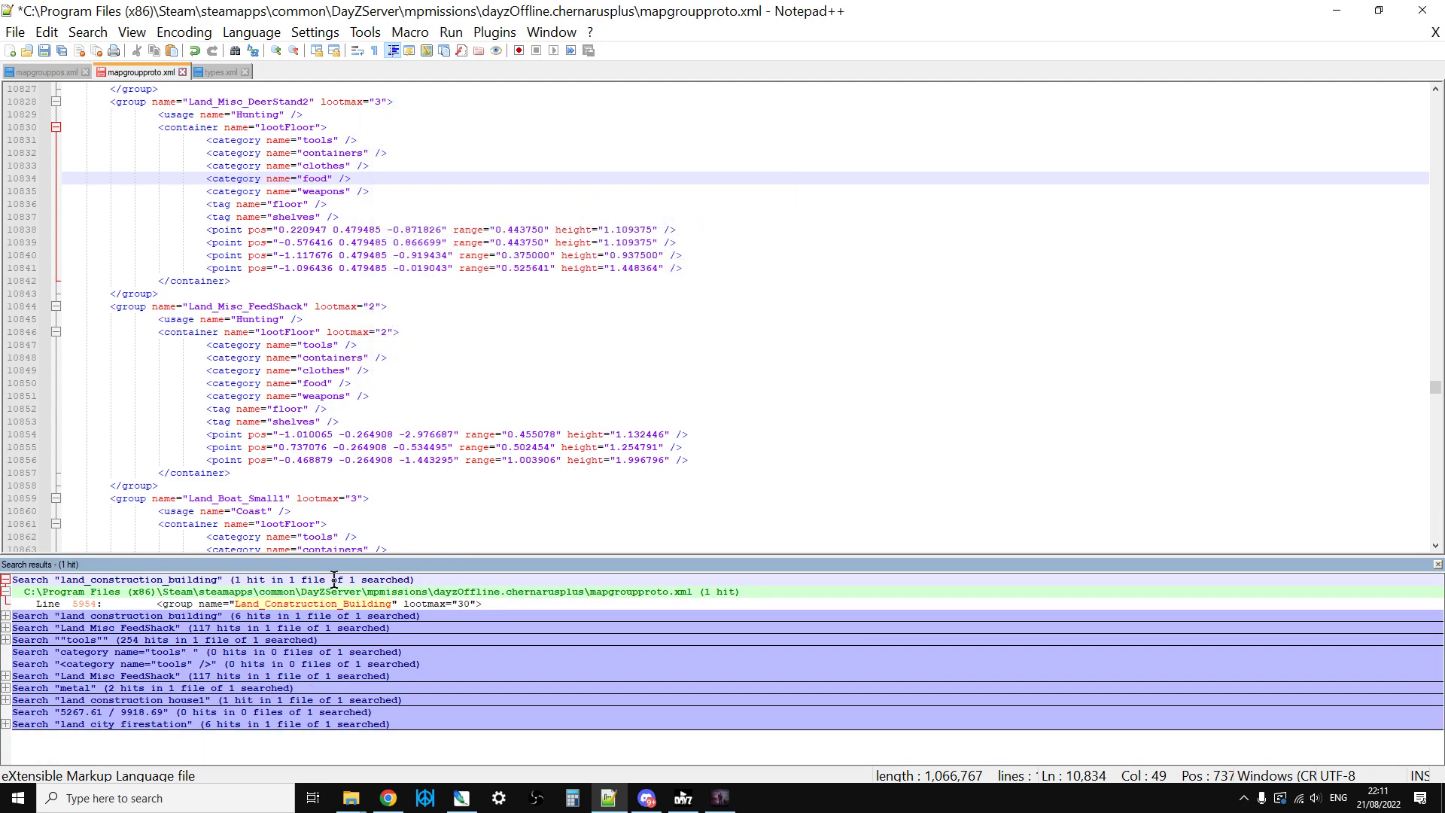
double_click(318, 604)
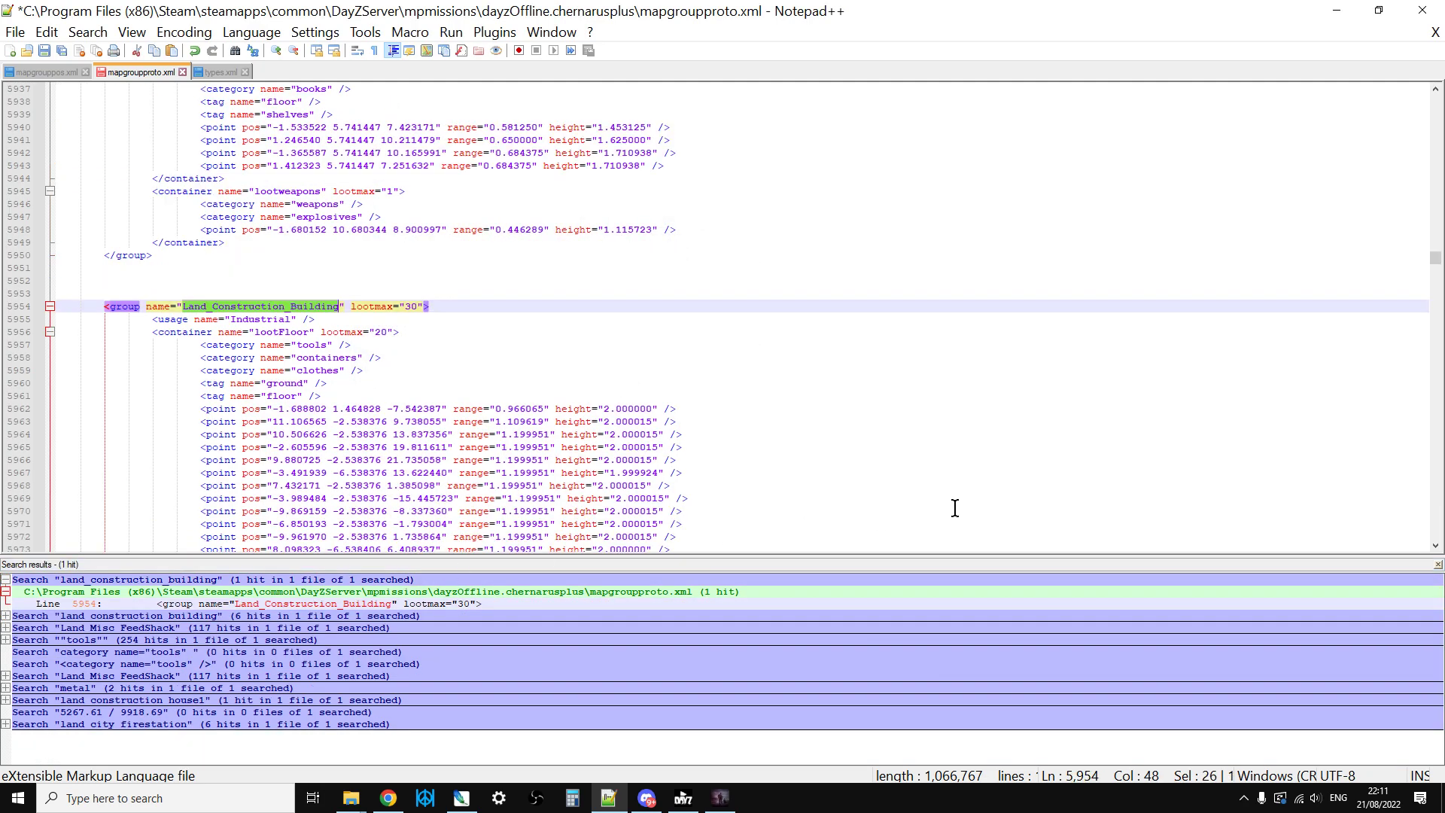
click(1437, 565)
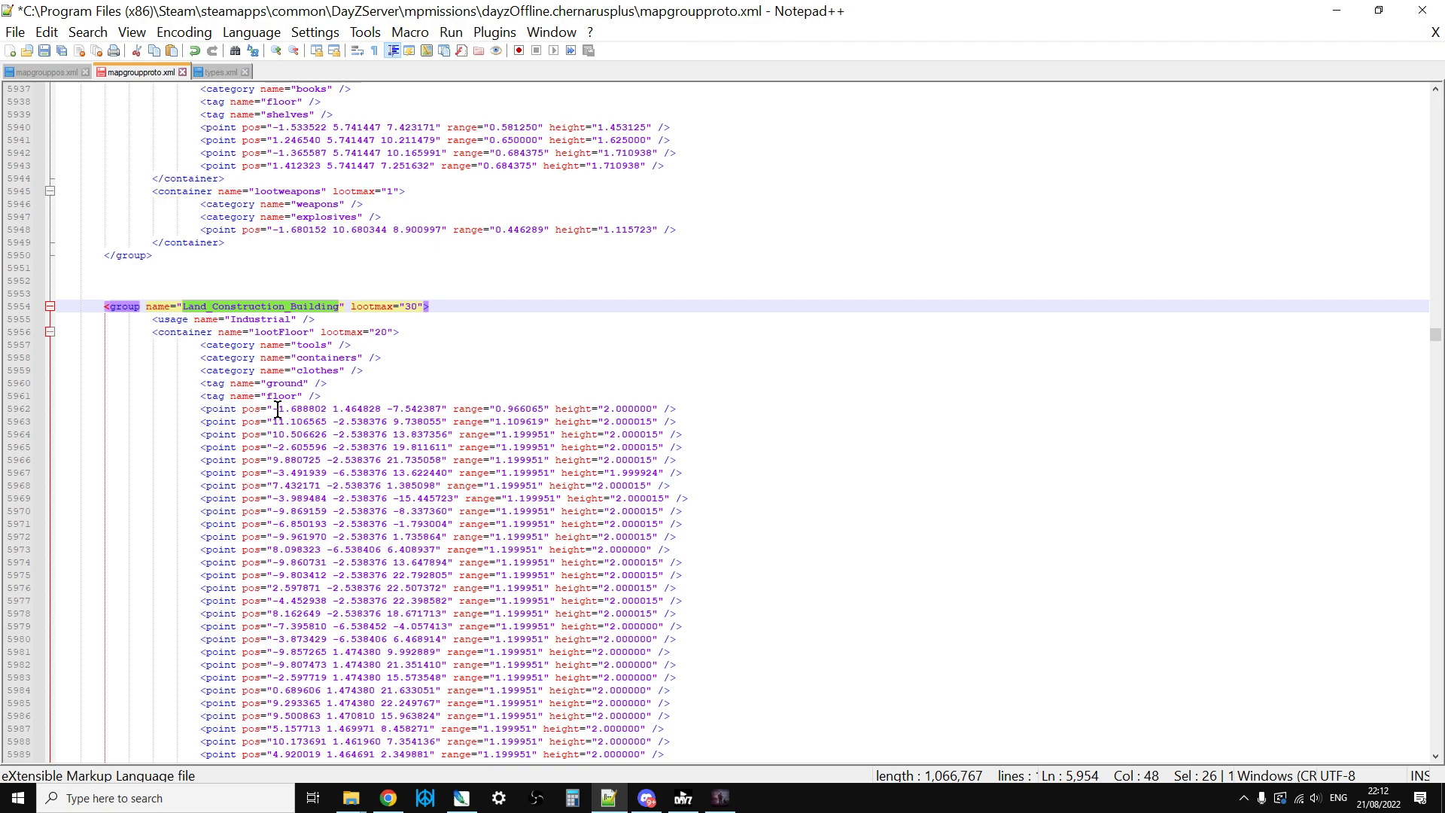
scroll(225, 346, down, 1)
click(95, 269)
drag(95, 268, 440, 671)
scroll(771, 587, up, 20)
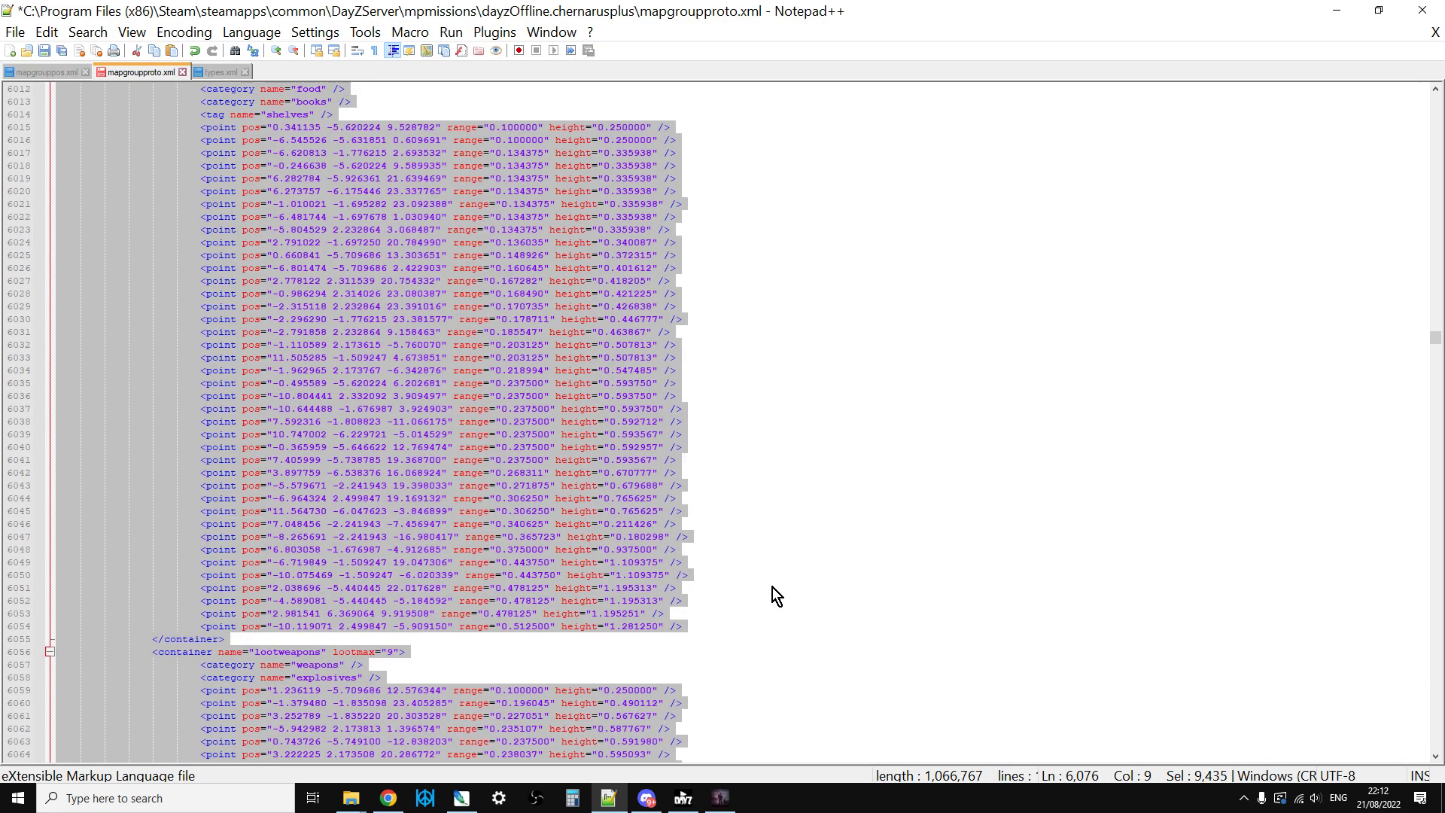
scroll(765, 589, up, 10)
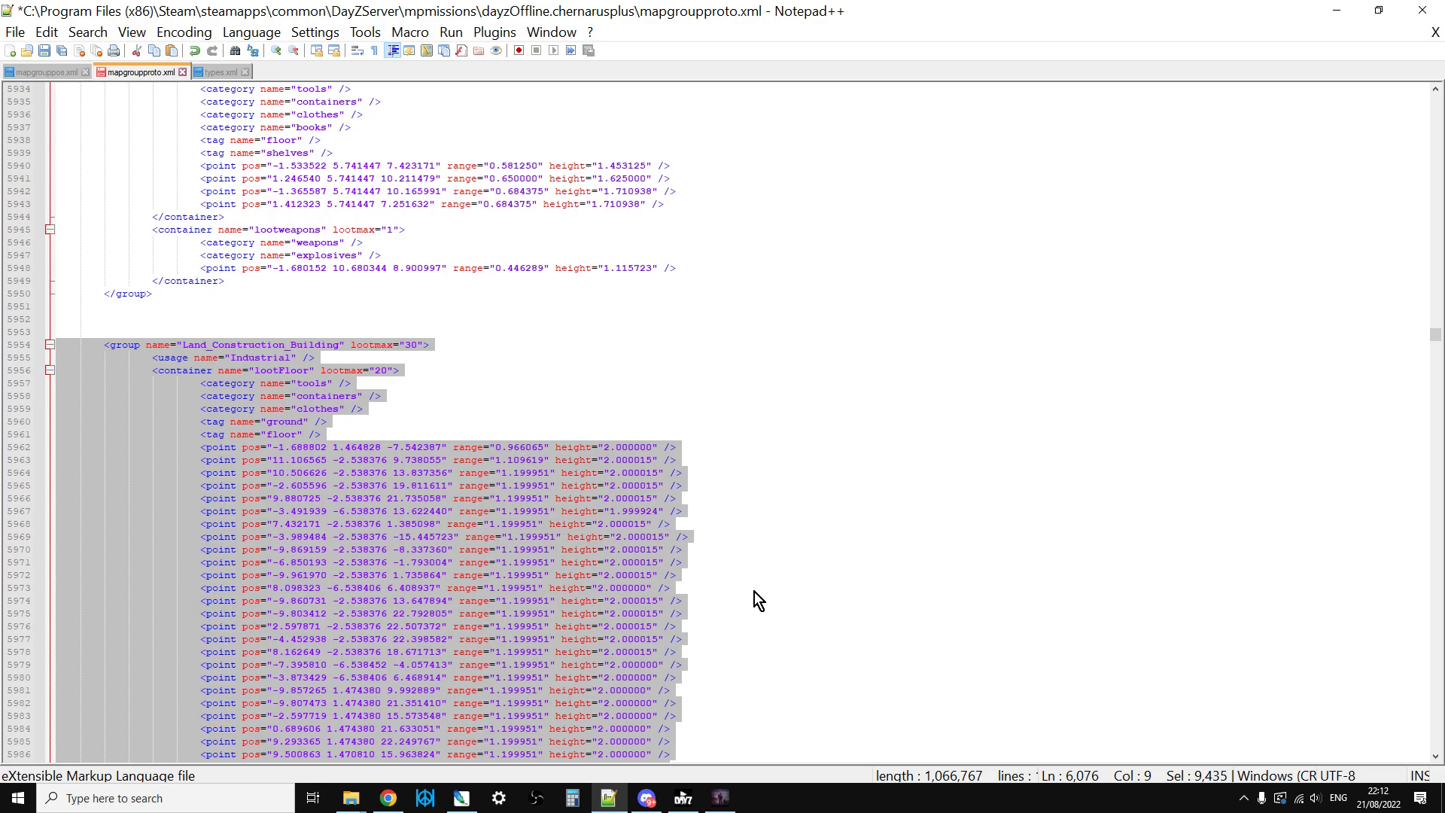
click(393, 403)
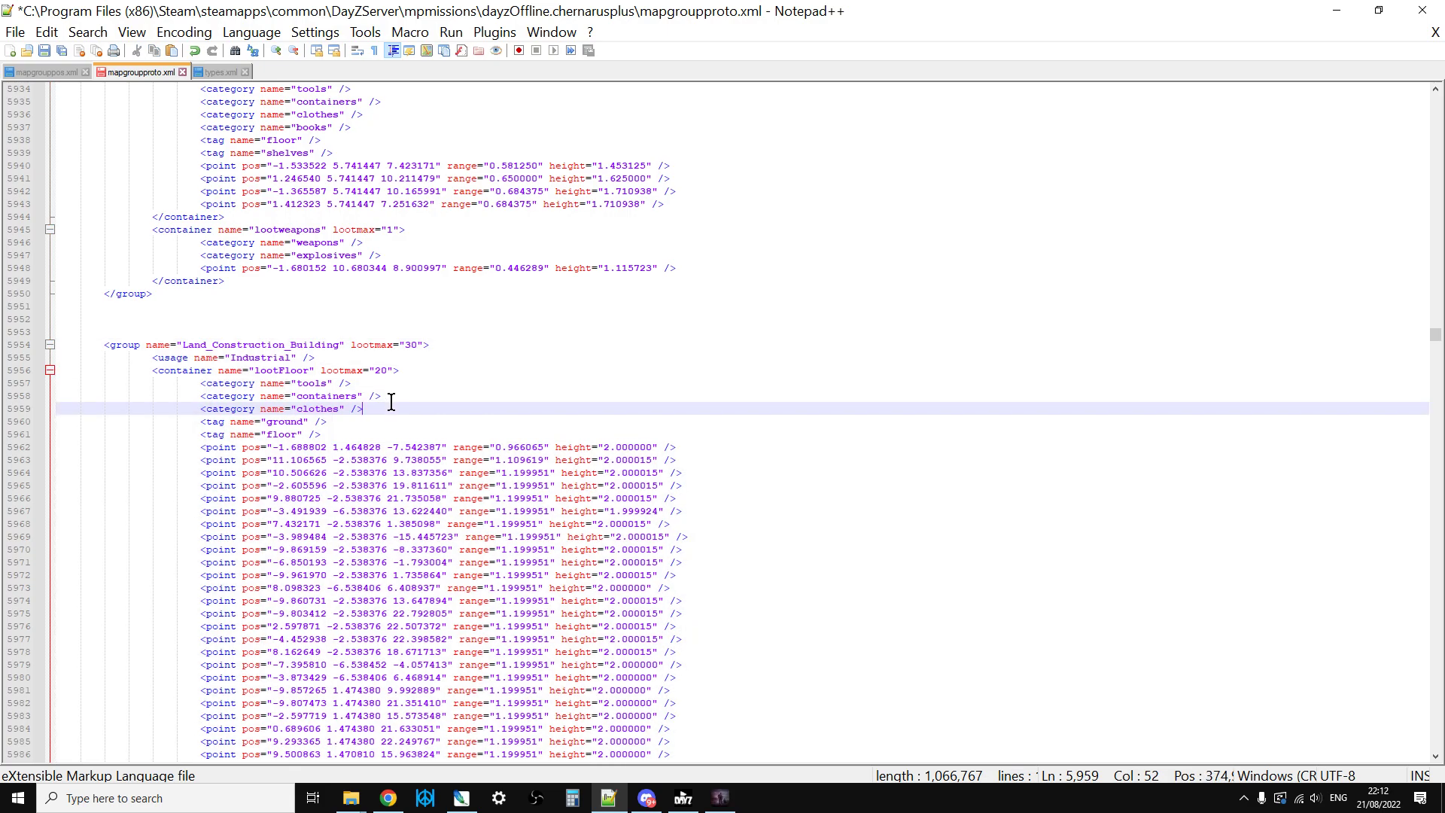
scroll(391, 403, down, 1)
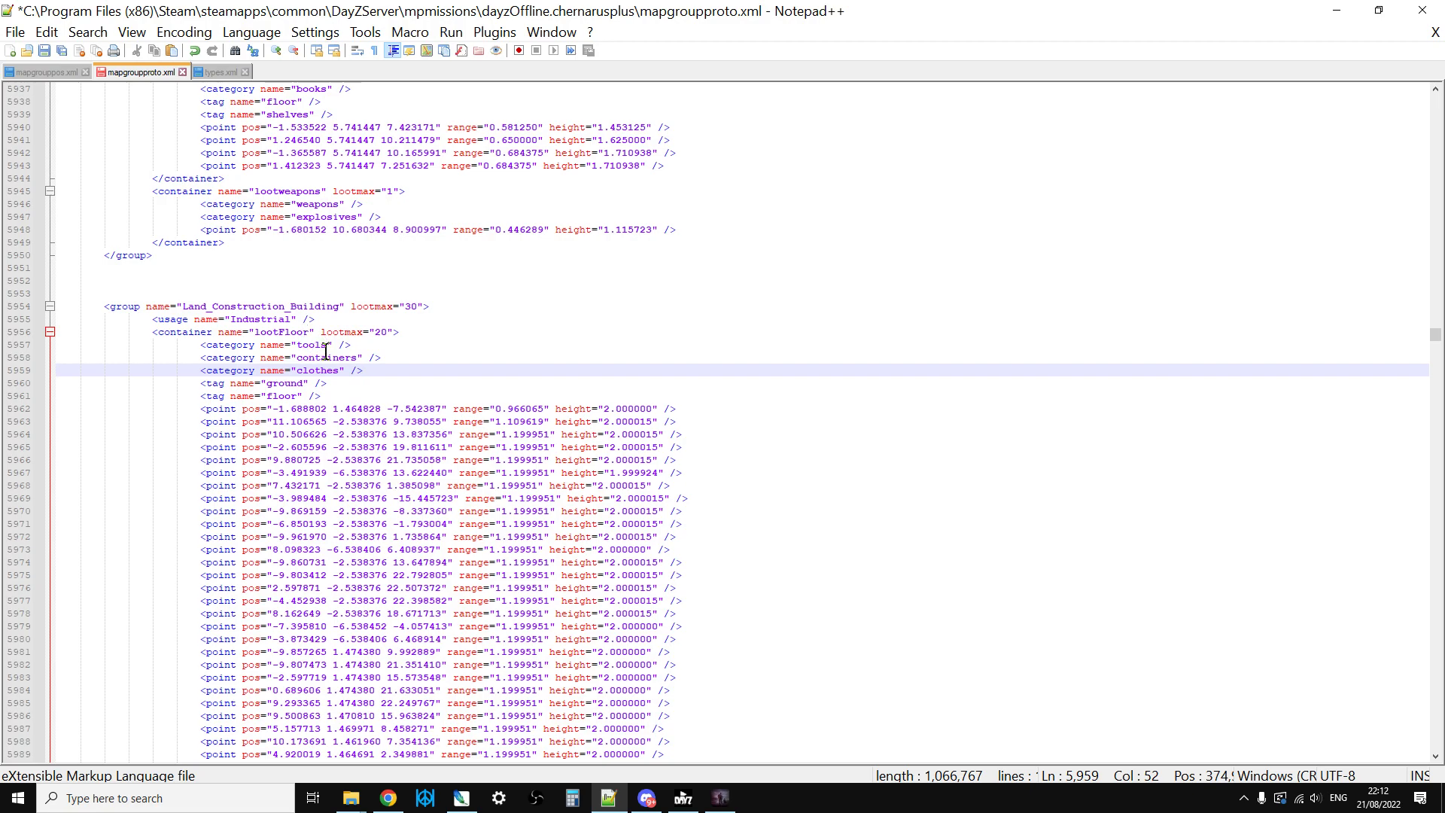
scroll(301, 351, down, 15)
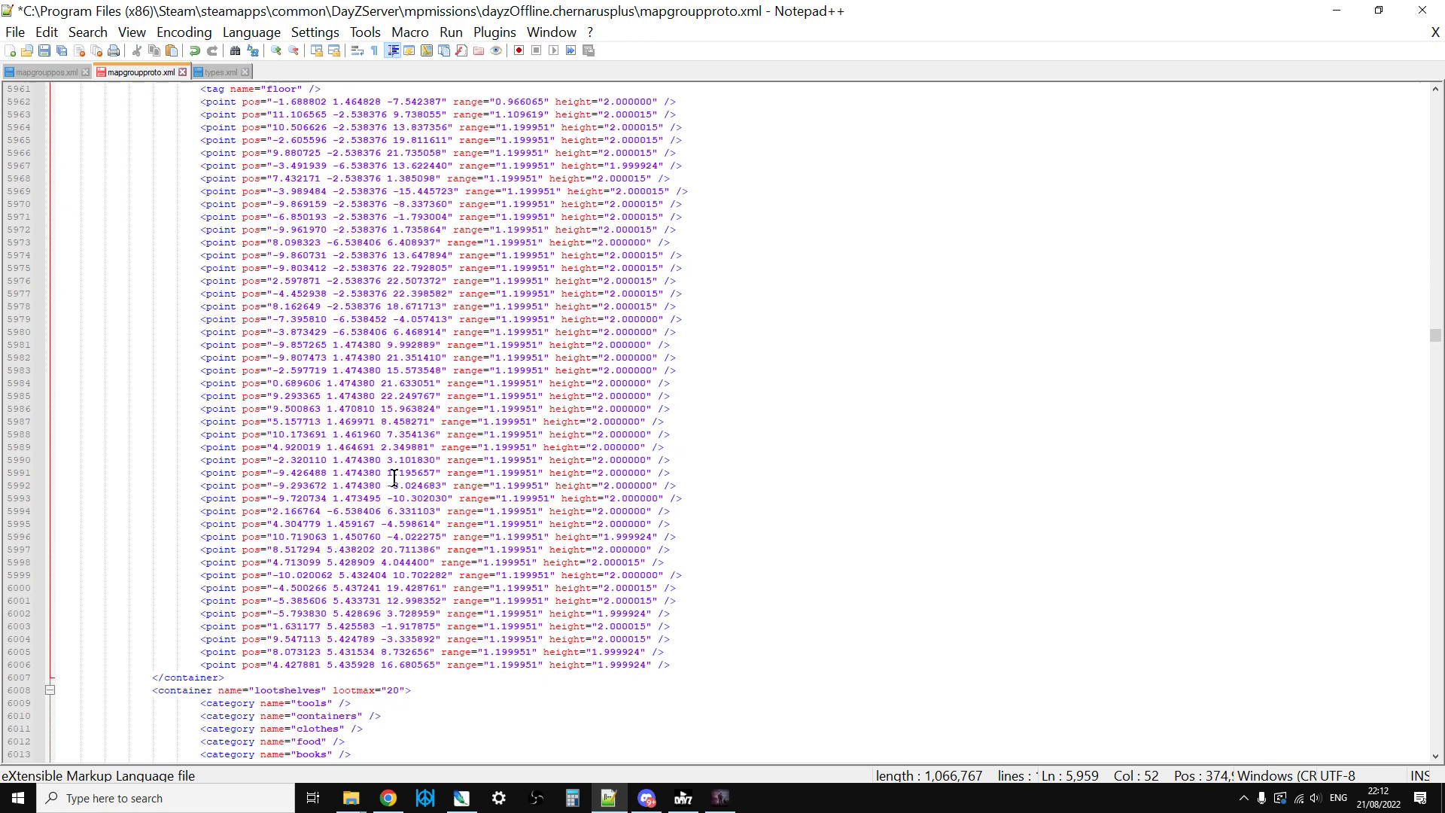
scroll(313, 600, down, 10)
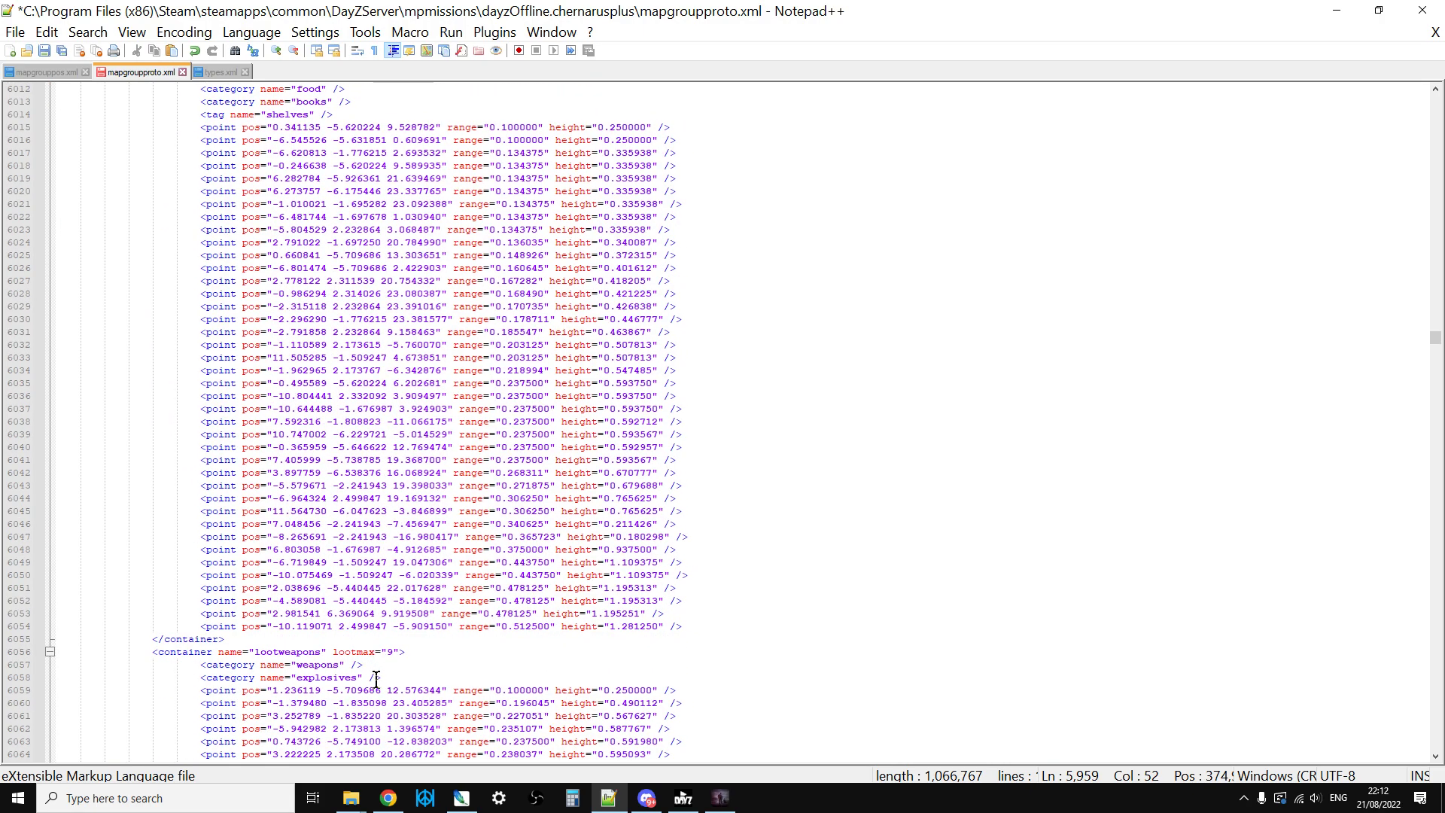
scroll(373, 675, up, 19)
scroll(374, 677, up, 4)
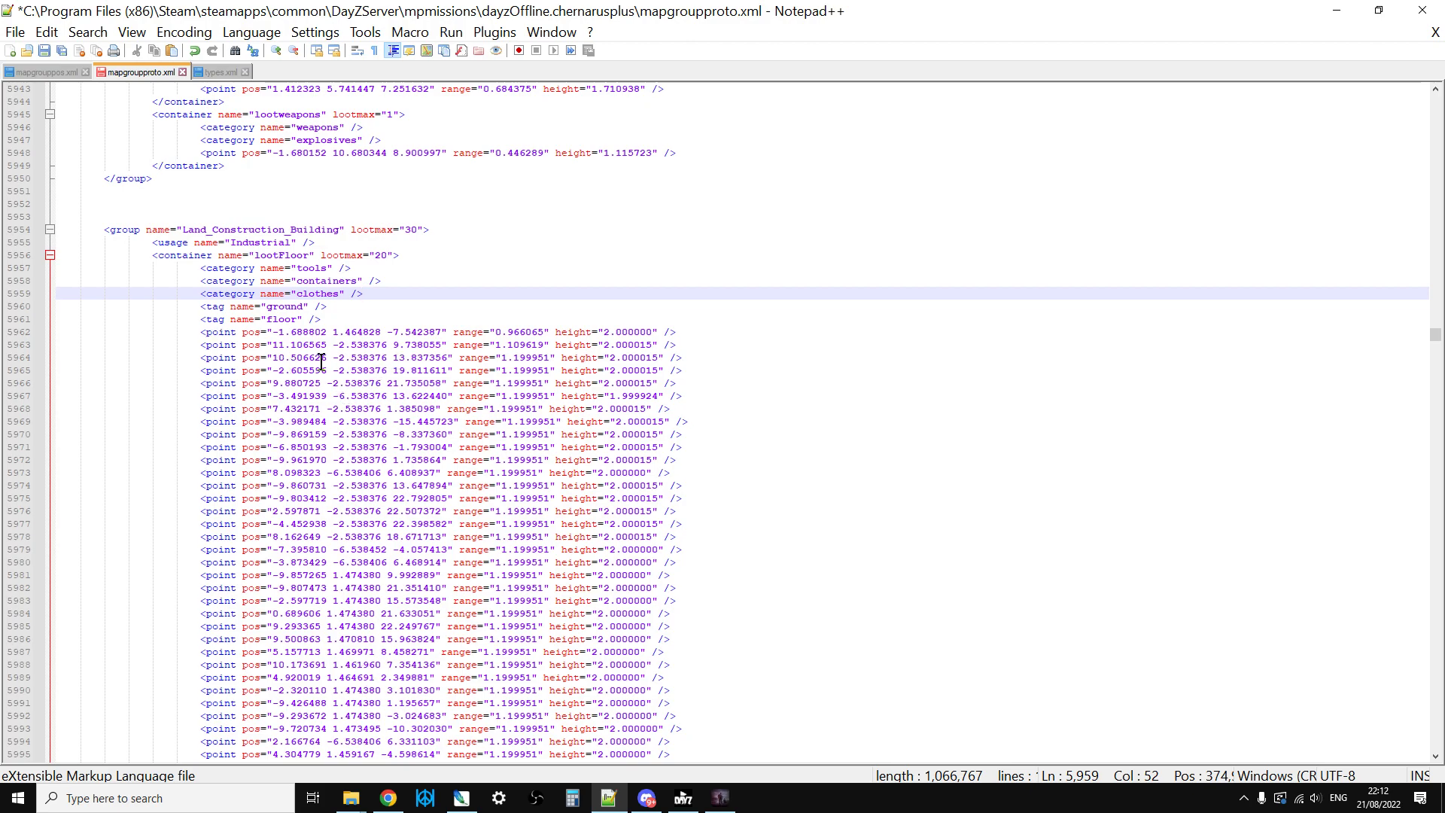
- Change the group lootmax from 30 to 40 and lootFloor's lootmax from 20 to 30
click(418, 230)
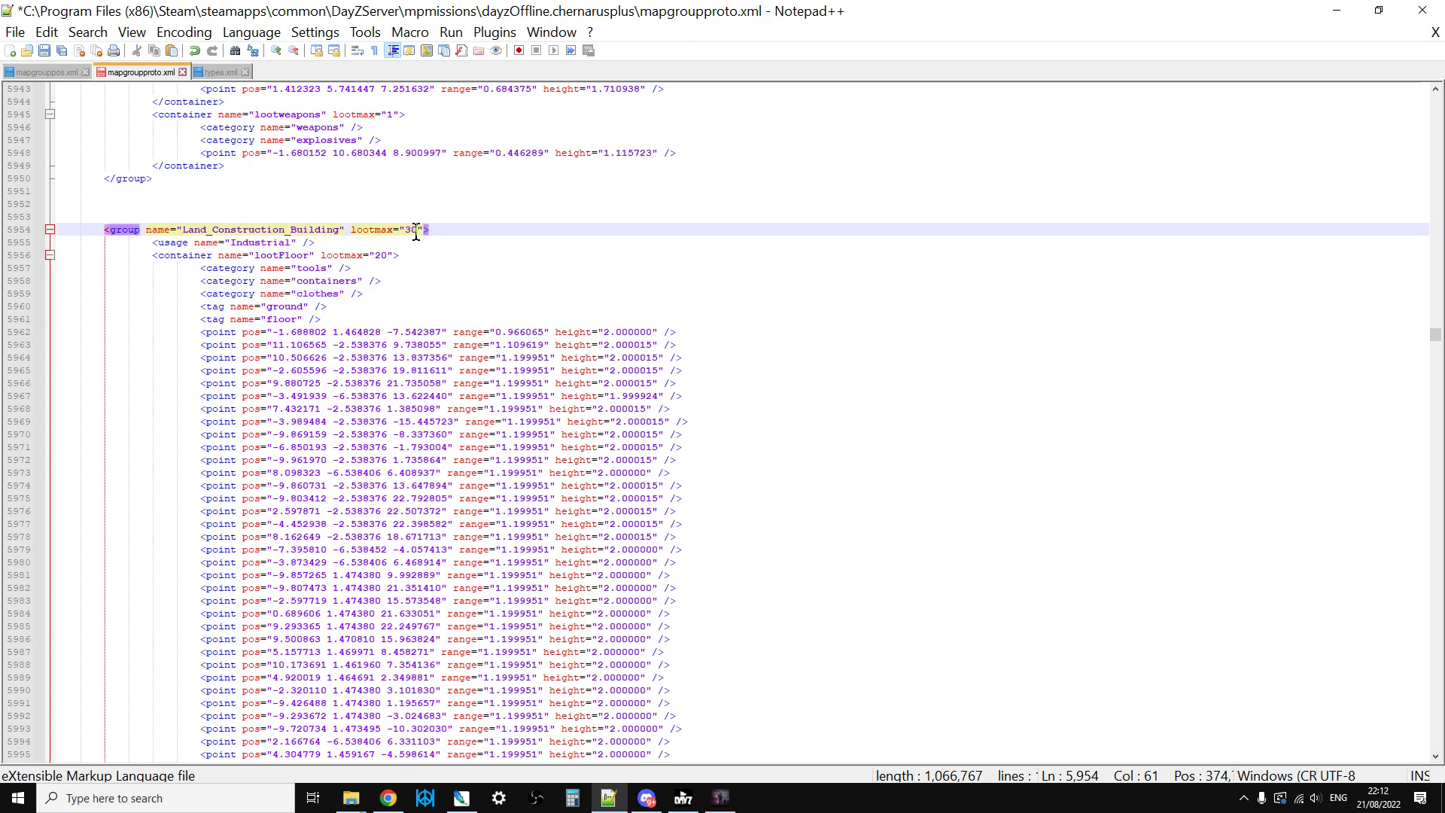
key(BackSpace)
key(BackSpace)
text(40)
click(383, 256)
key(BackSpace)
key(BackSpace)
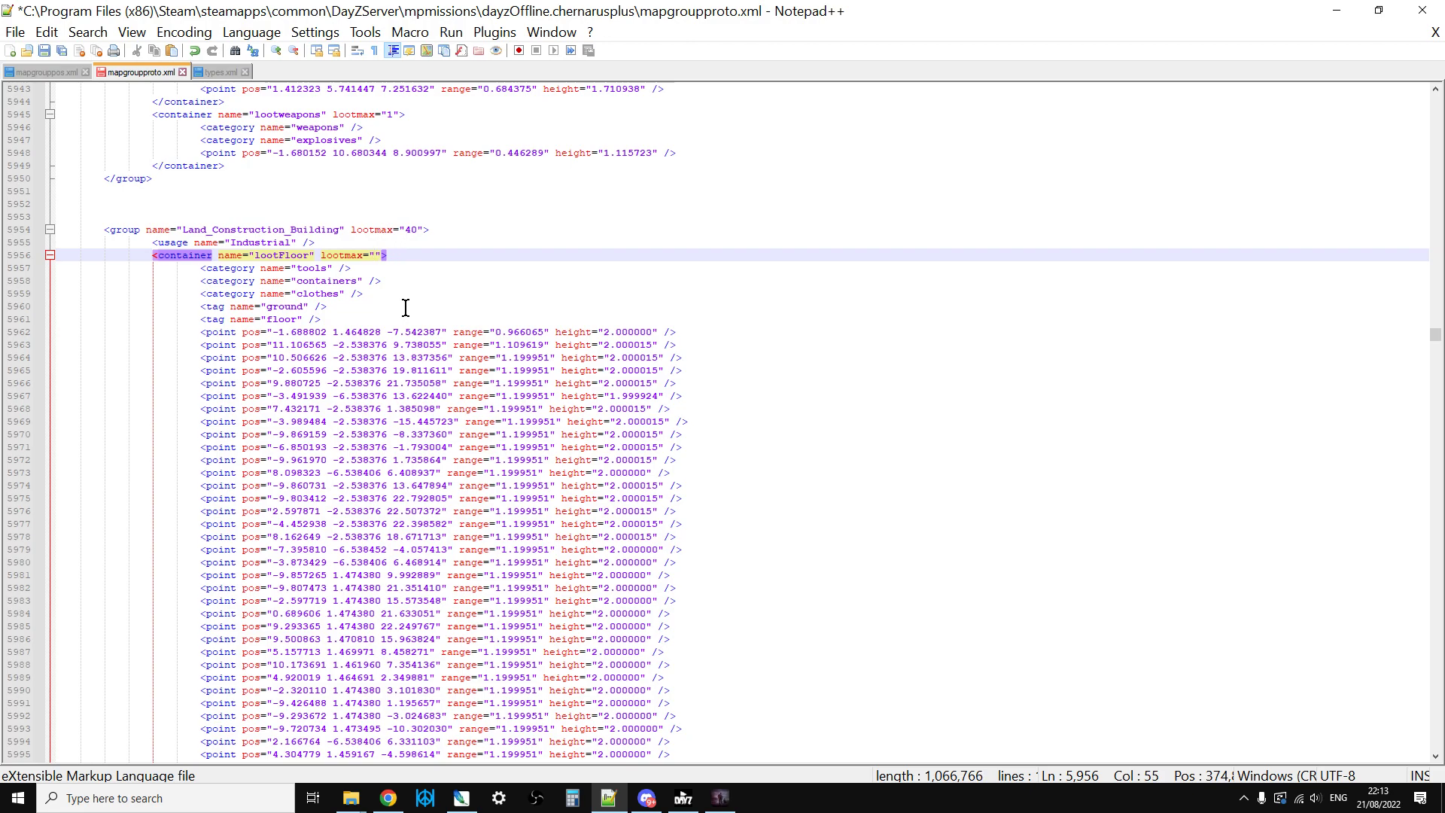
text(30)
scroll(396, 451, down, 10)
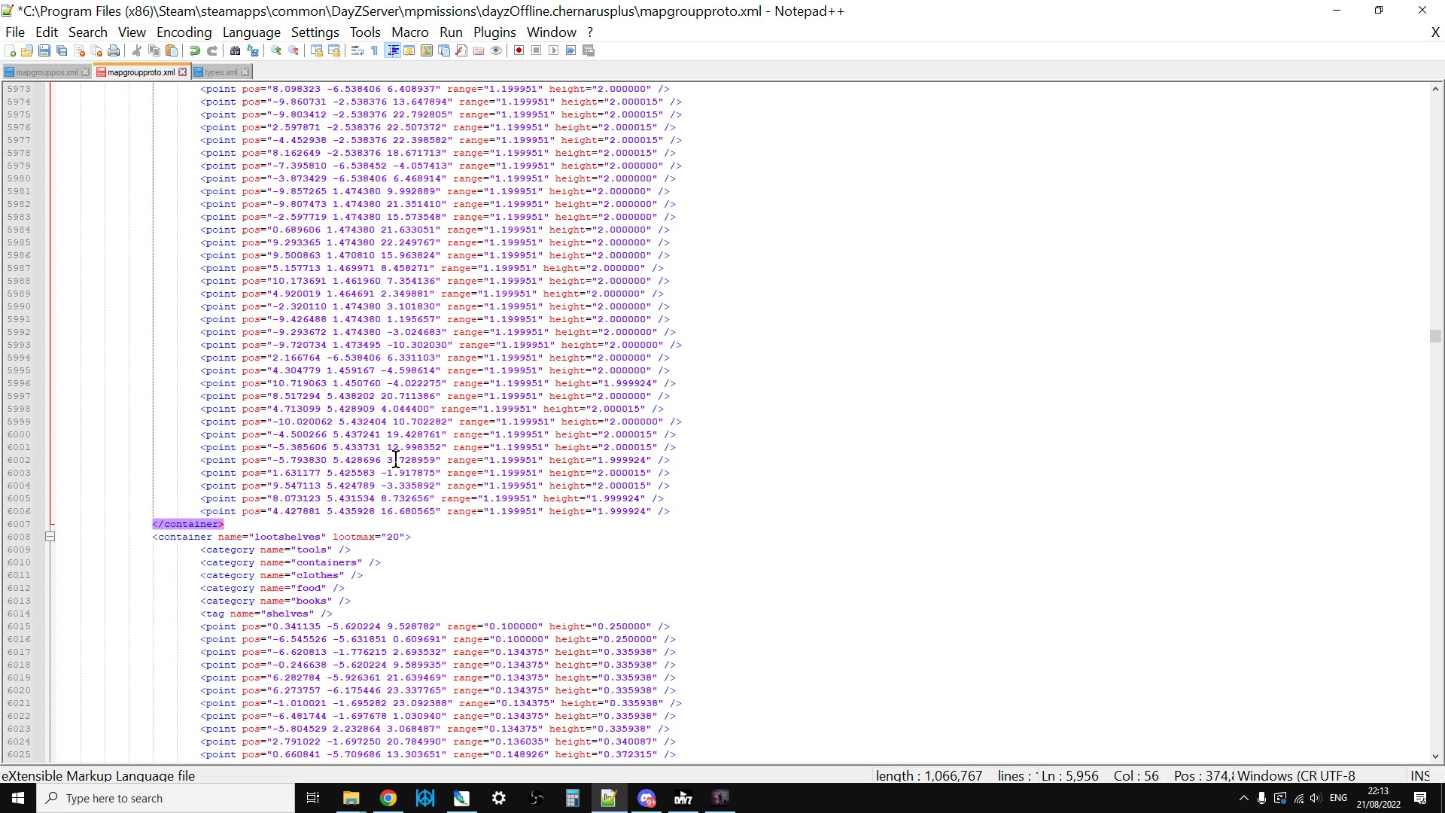
scroll(394, 497, down, 1)
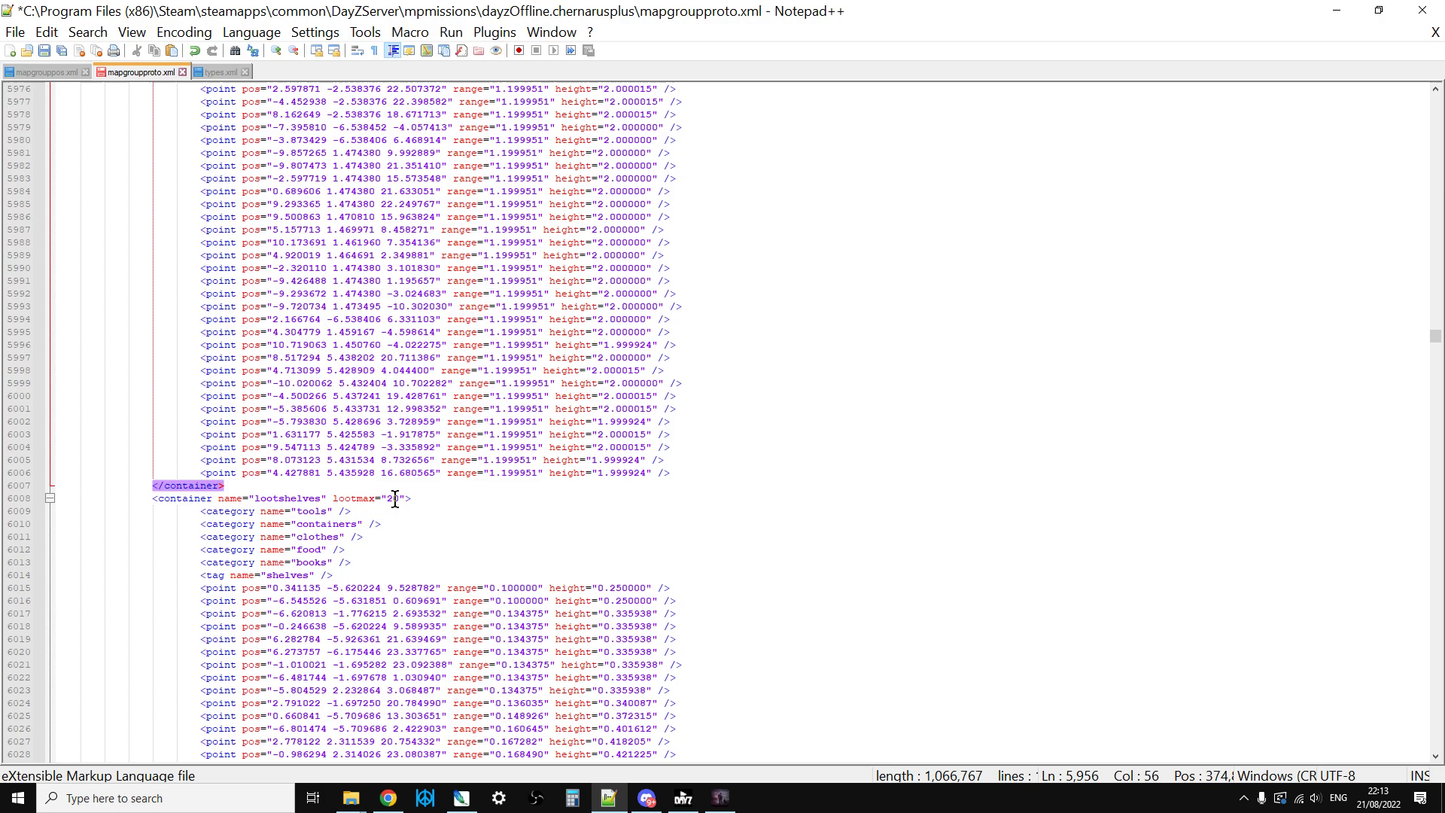
- Set lootshelves' lootmax from 20 to 10 and lootweapons' lootmax from 9 to 10
click(394, 498)
key(BackSpace)
key(BackSpace)
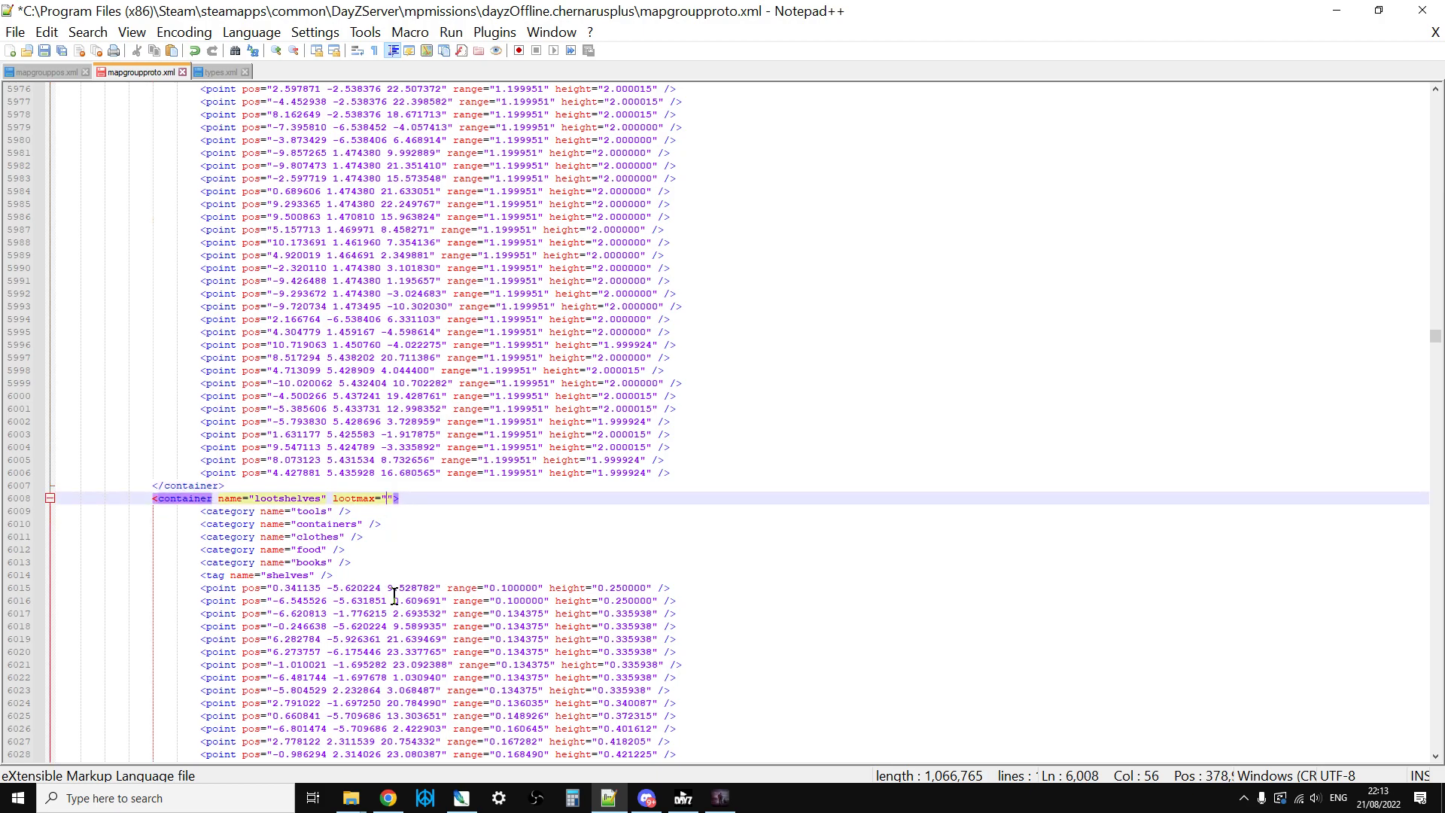
text(10)
scroll(394, 594, down, 13)
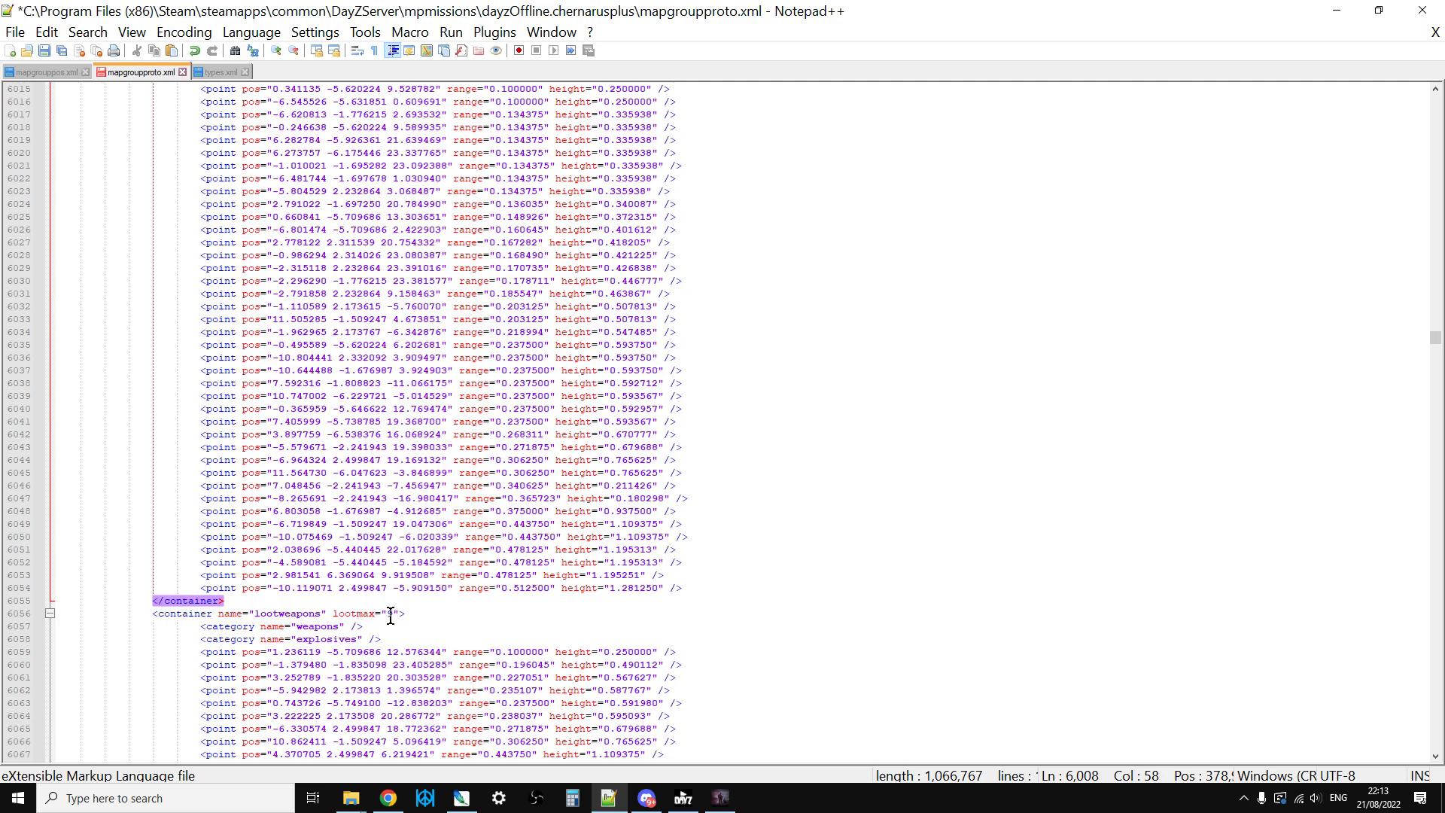
click(392, 615)
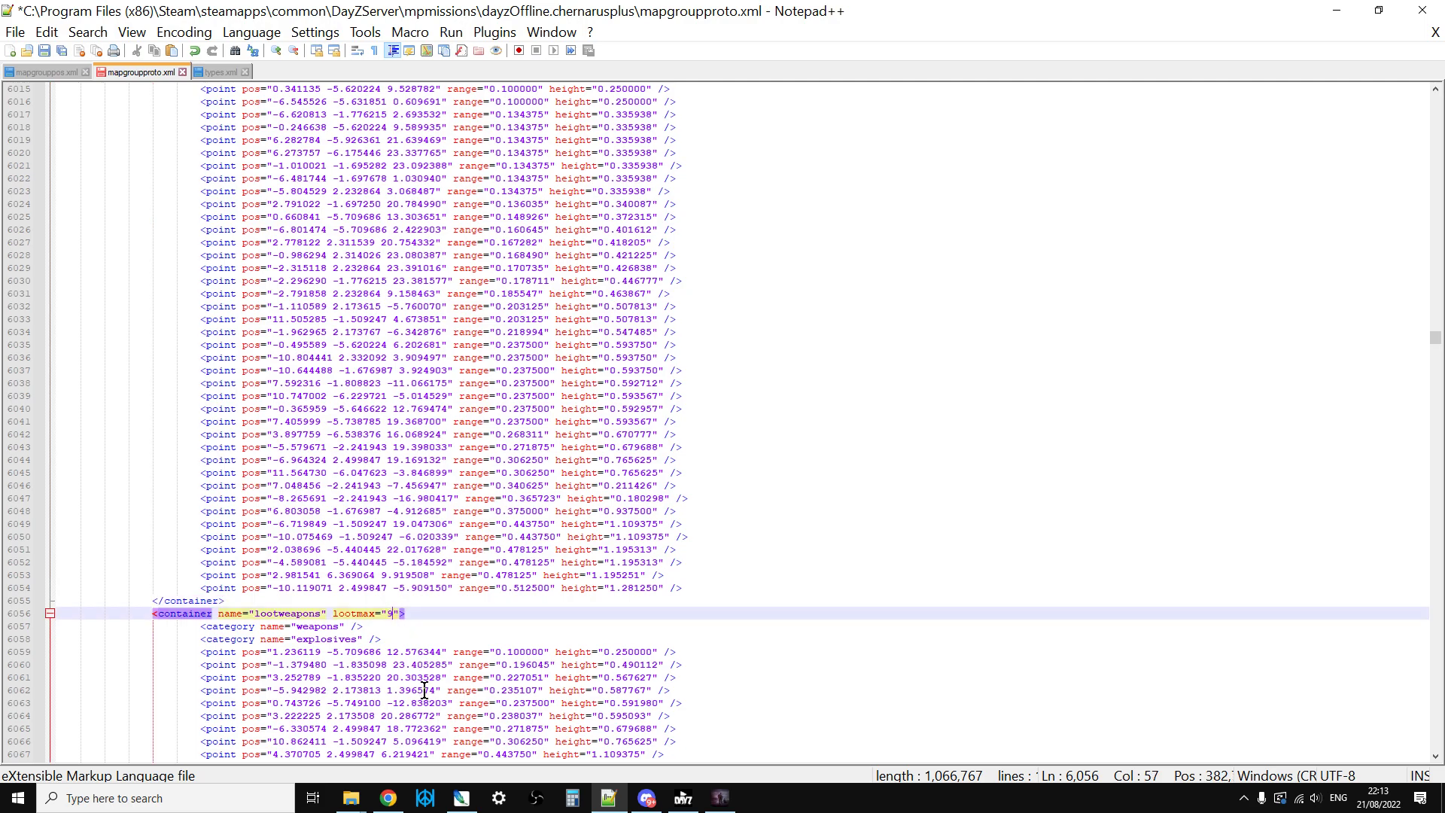
key(BackSpace)
scroll(451, 692, down, 2)
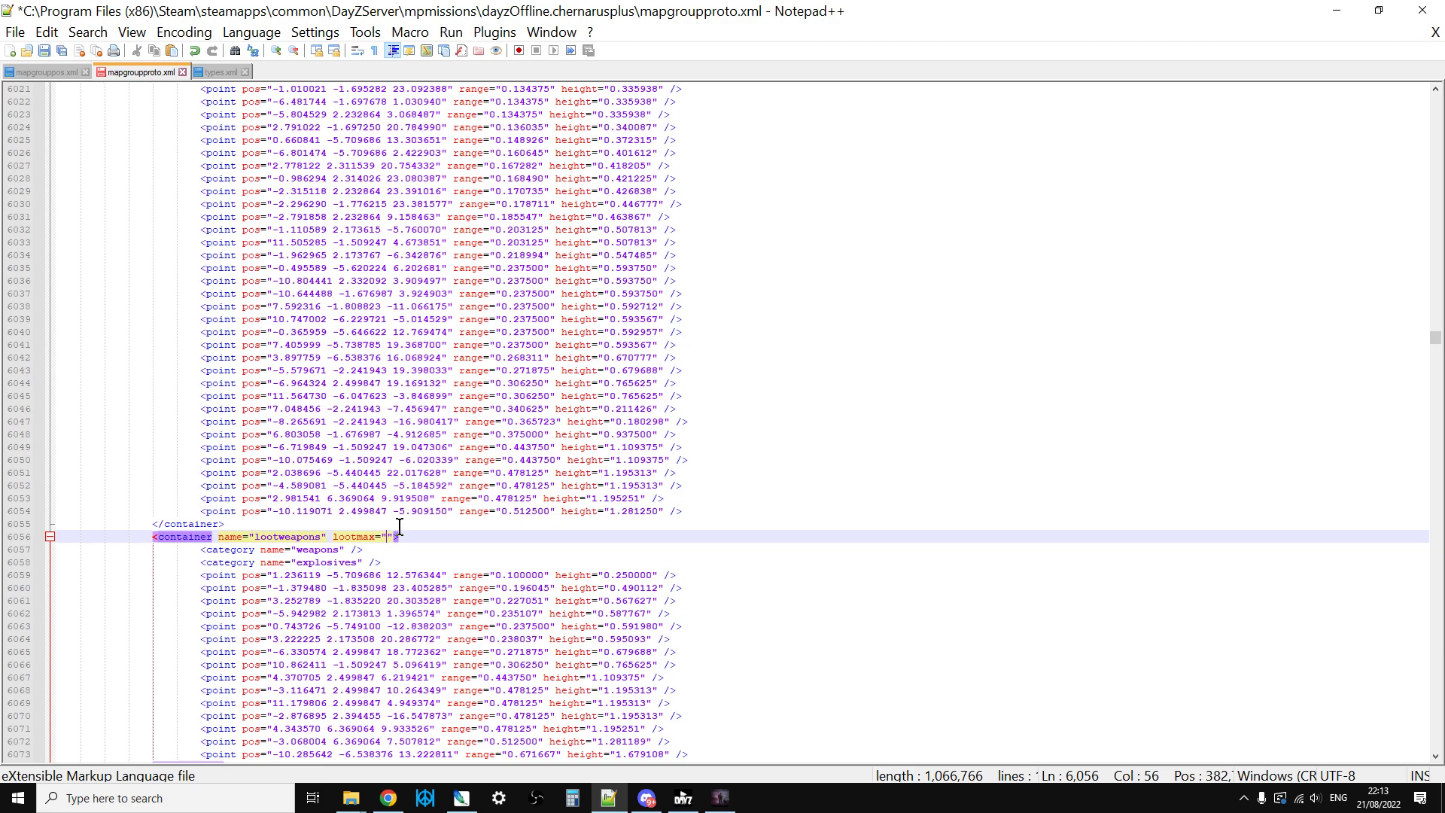
text(10)
click(844, 448)
scroll(843, 451, up, 1)
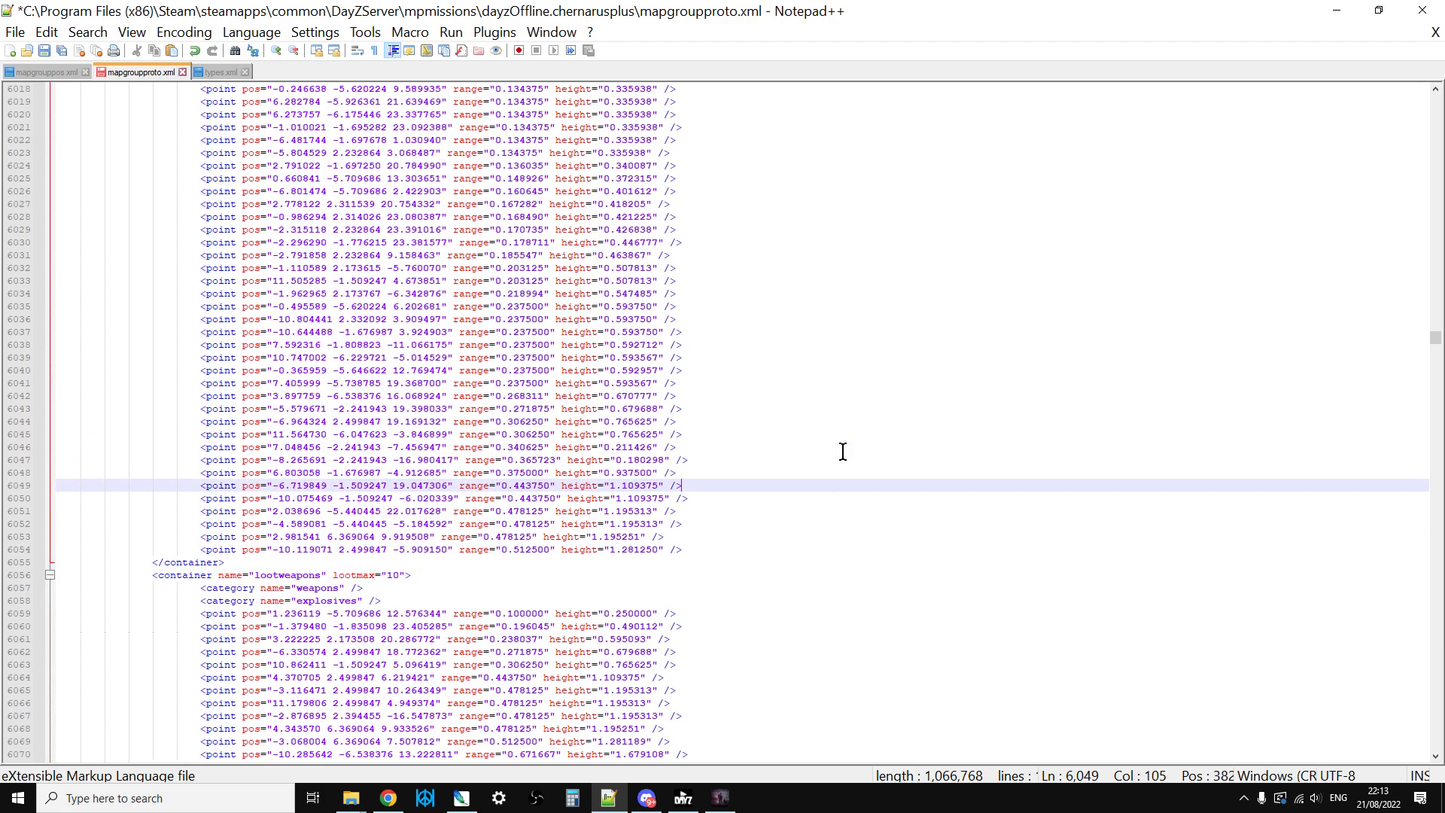
scroll(843, 451, up, 8)
scroll(841, 451, up, 9)
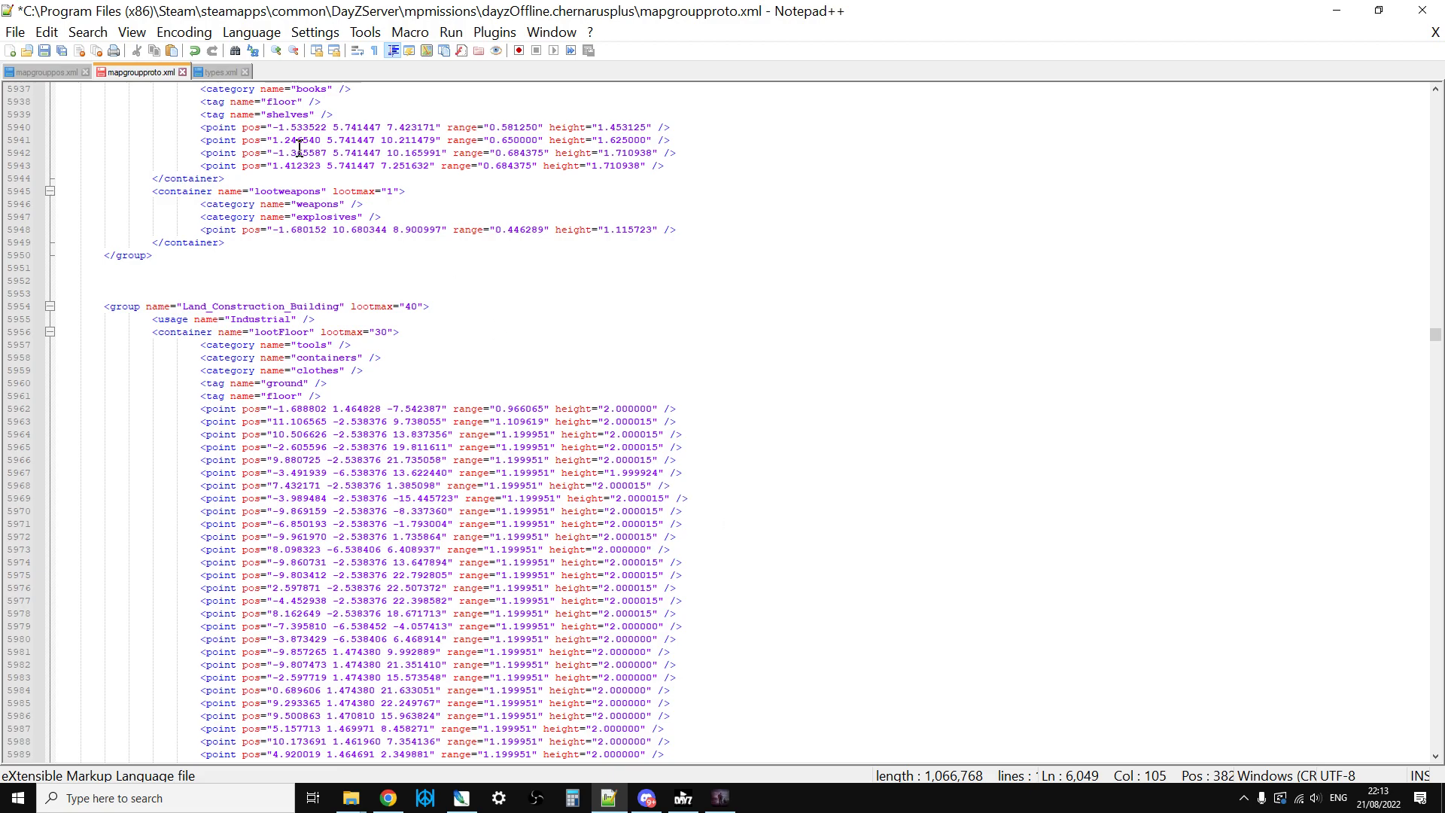
- In types.xml, find all occurrences of 'tool' in the current document
click(219, 72)
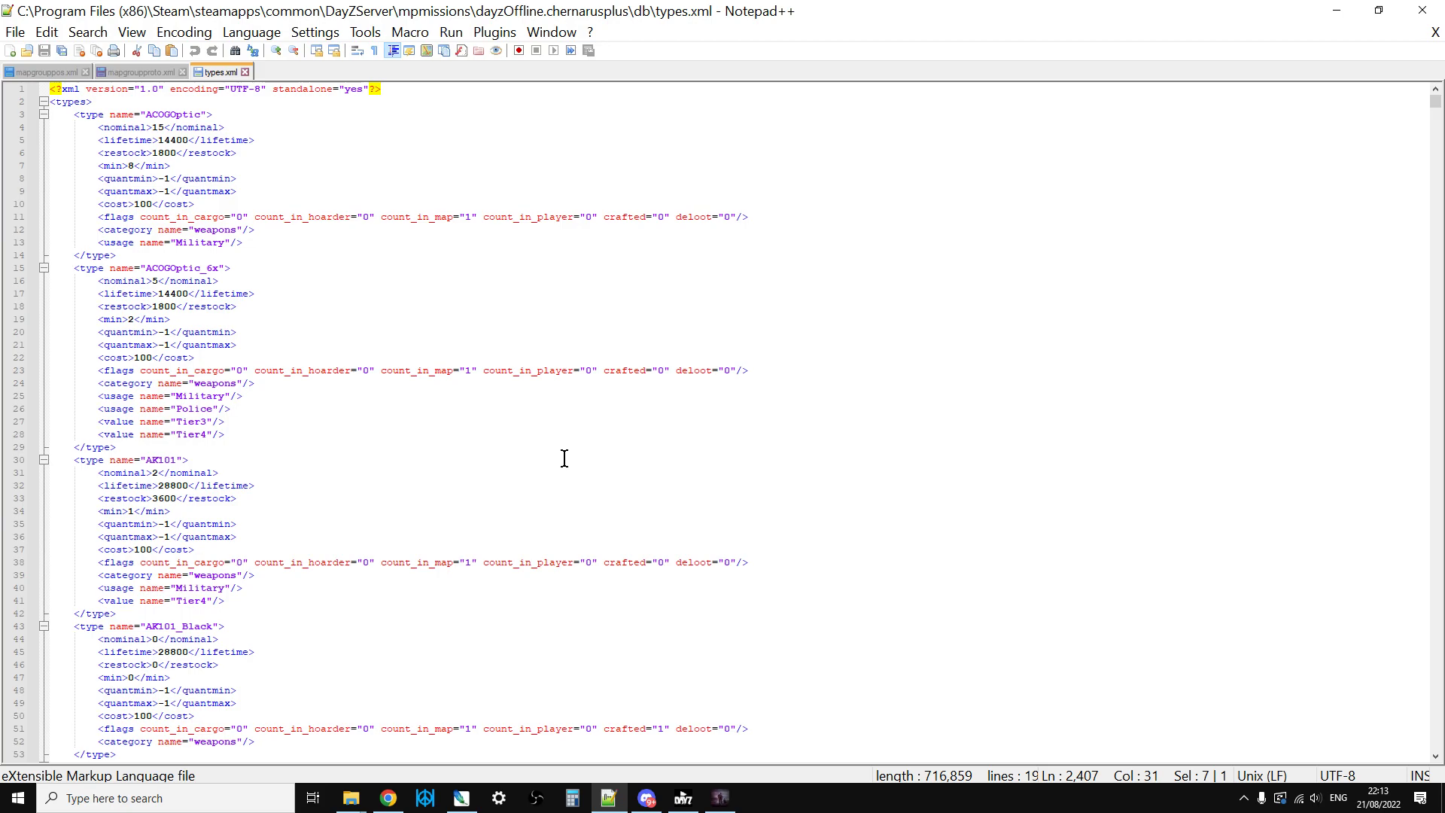
click(304, 417)
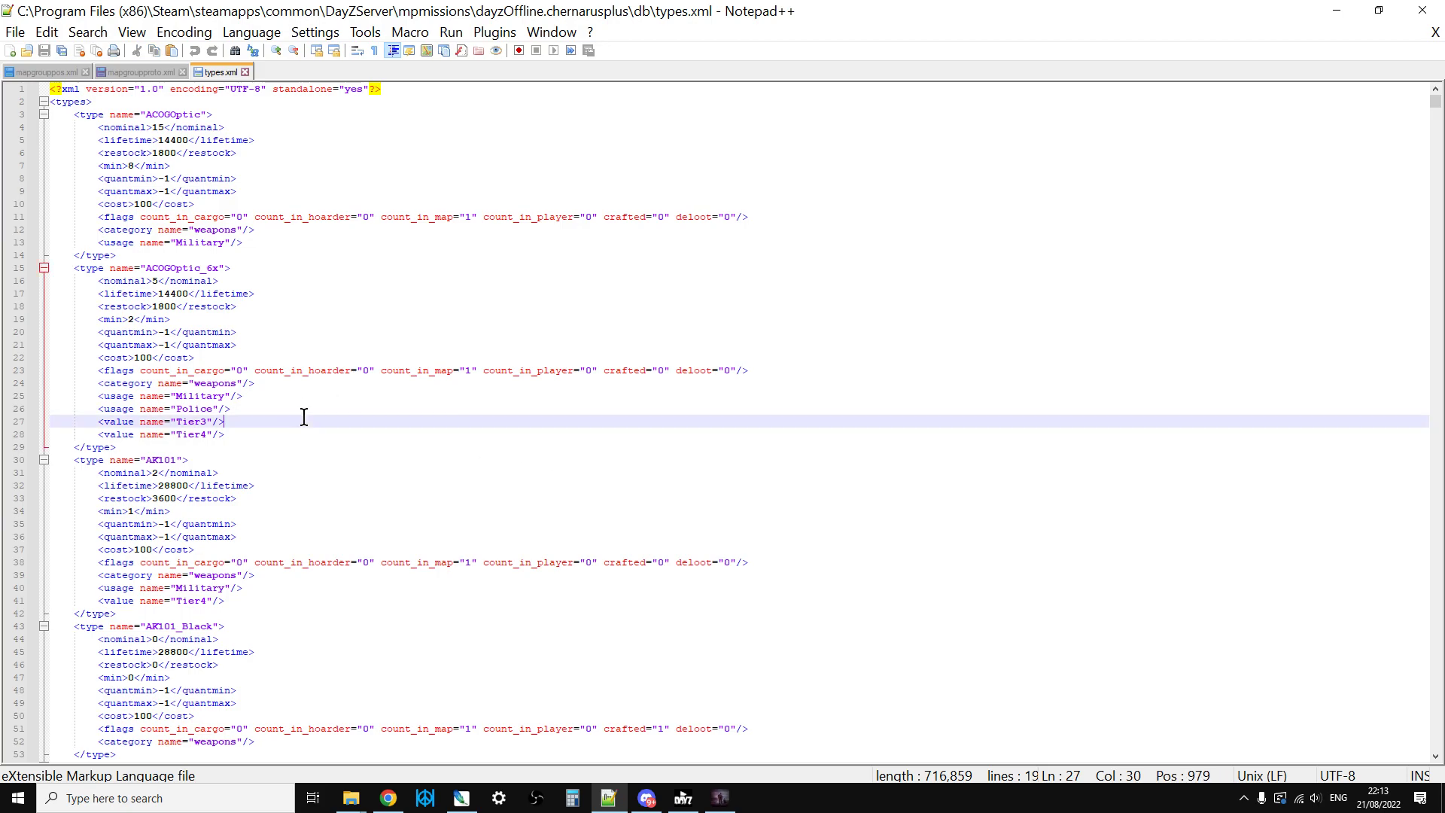
key(ctrl+f)
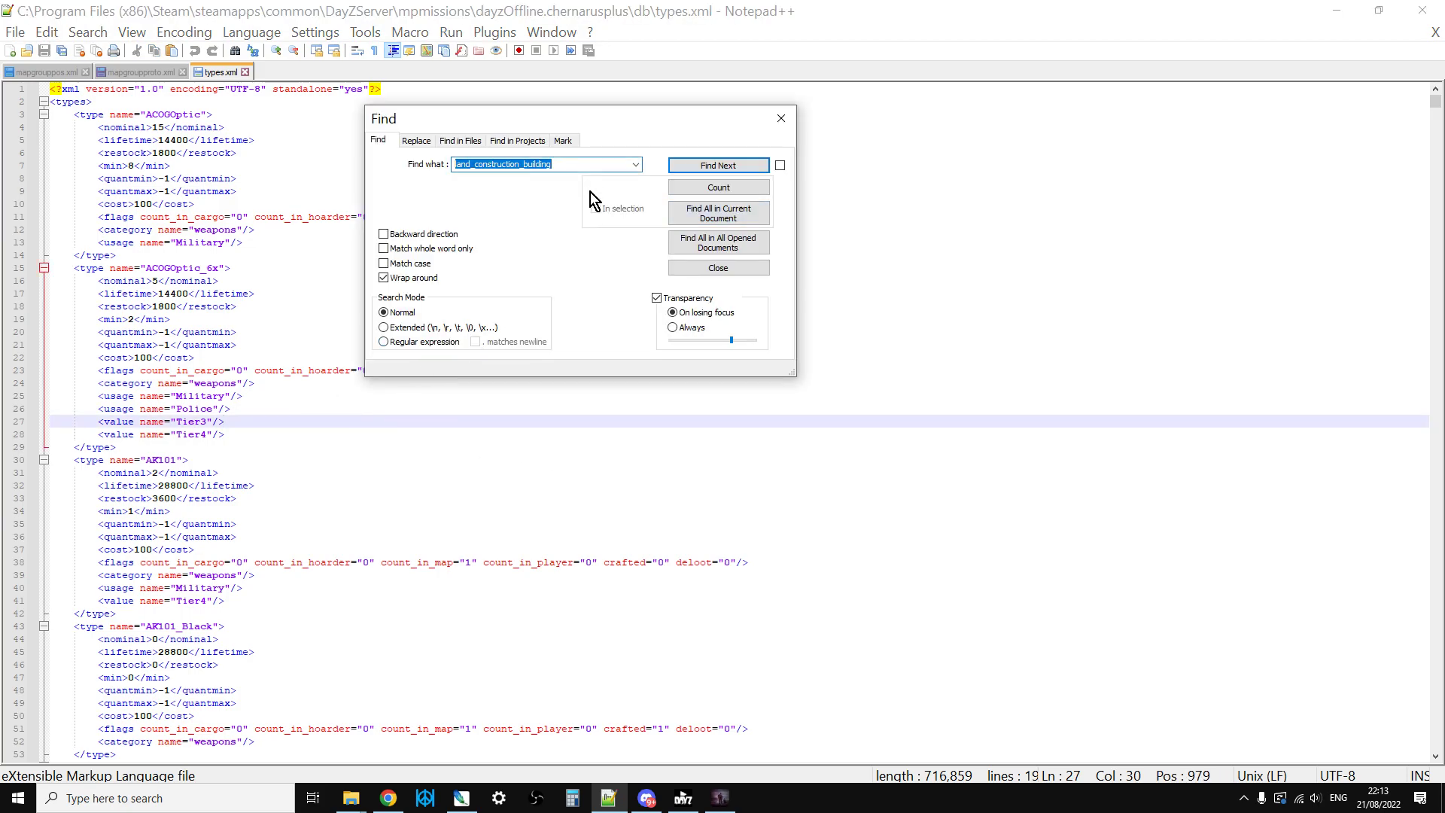
key(BackSpace)
text(tools)
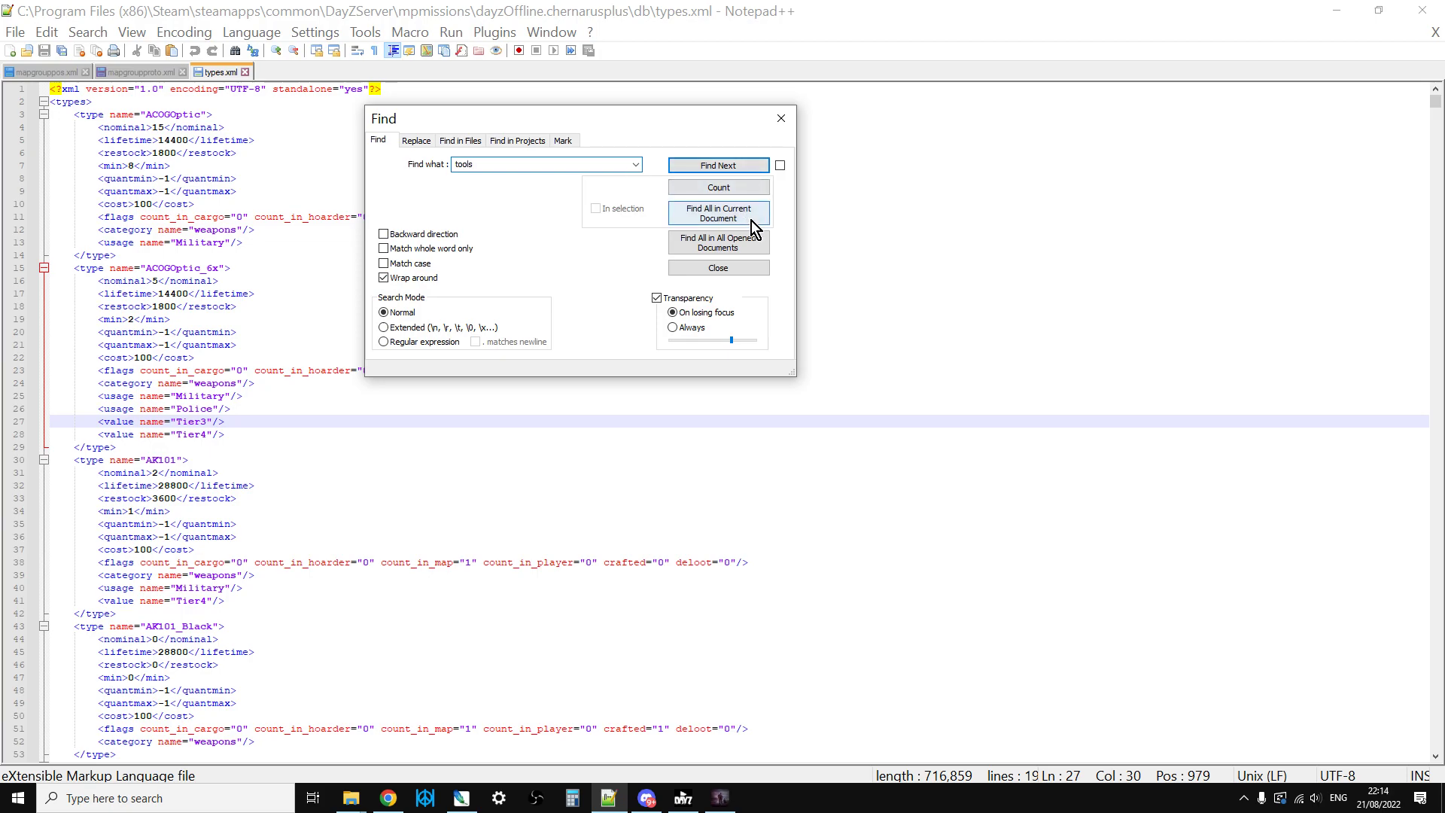
click(685, 213)
- Jump to the hits on lines 438, 1511 and 2598 to review Barrel_Green (nominal 40) and Barrel_Red
double_click(250, 603)
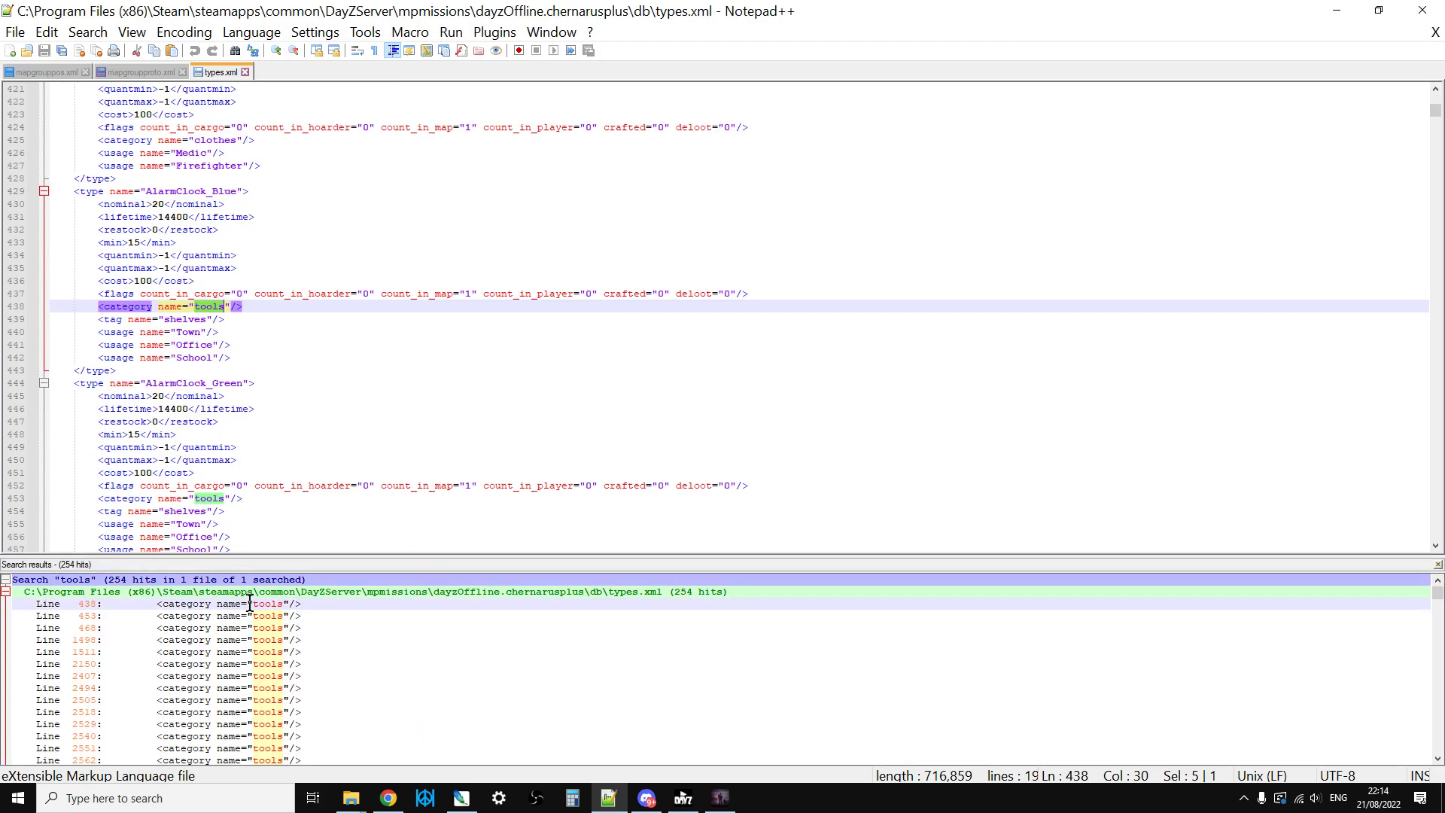
double_click(253, 651)
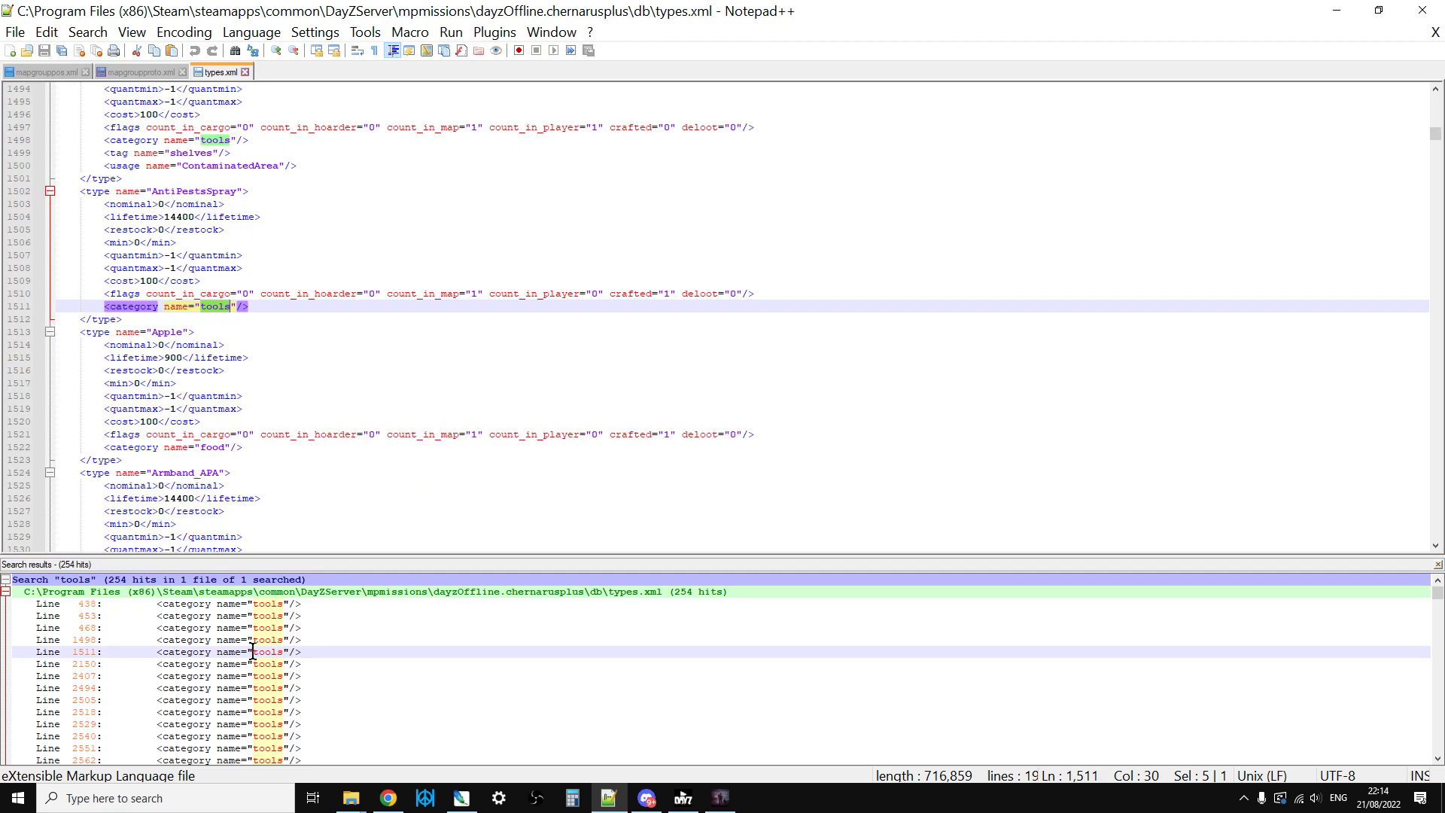
scroll(287, 666, down, 3)
click(250, 688)
double_click(251, 688)
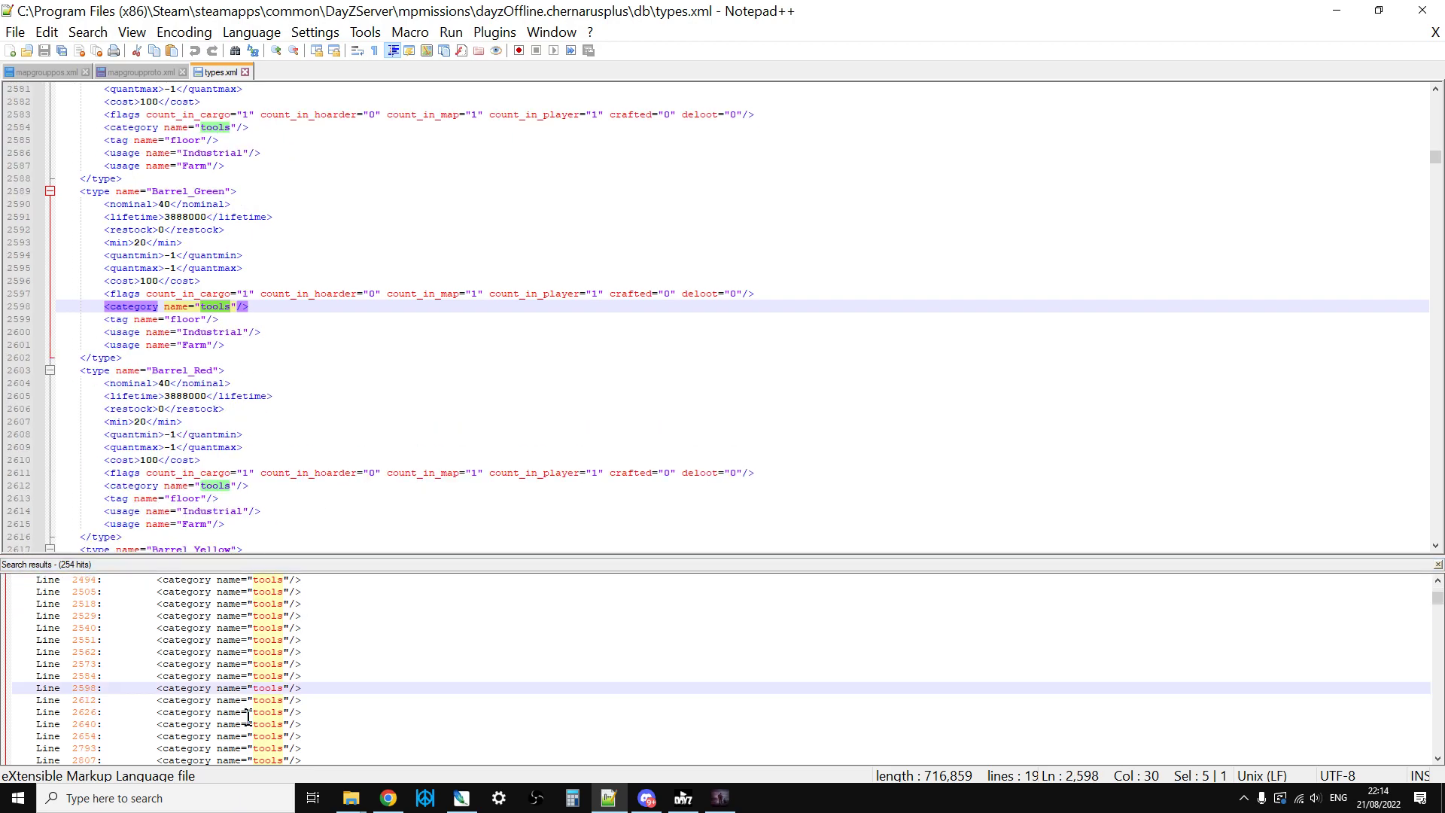
click(307, 372)
scroll(307, 372, down, 1)
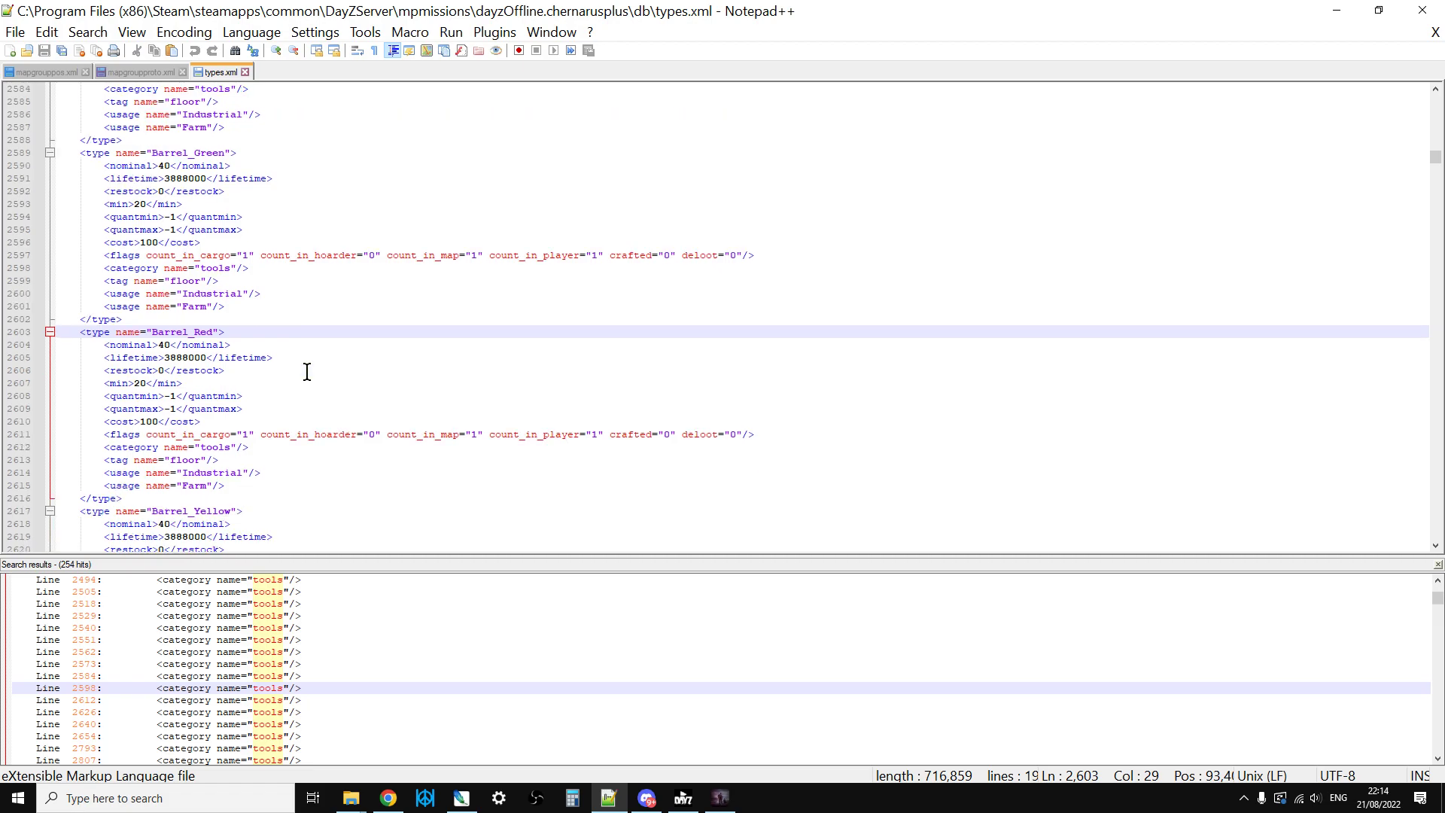
scroll(307, 371, up, 1)
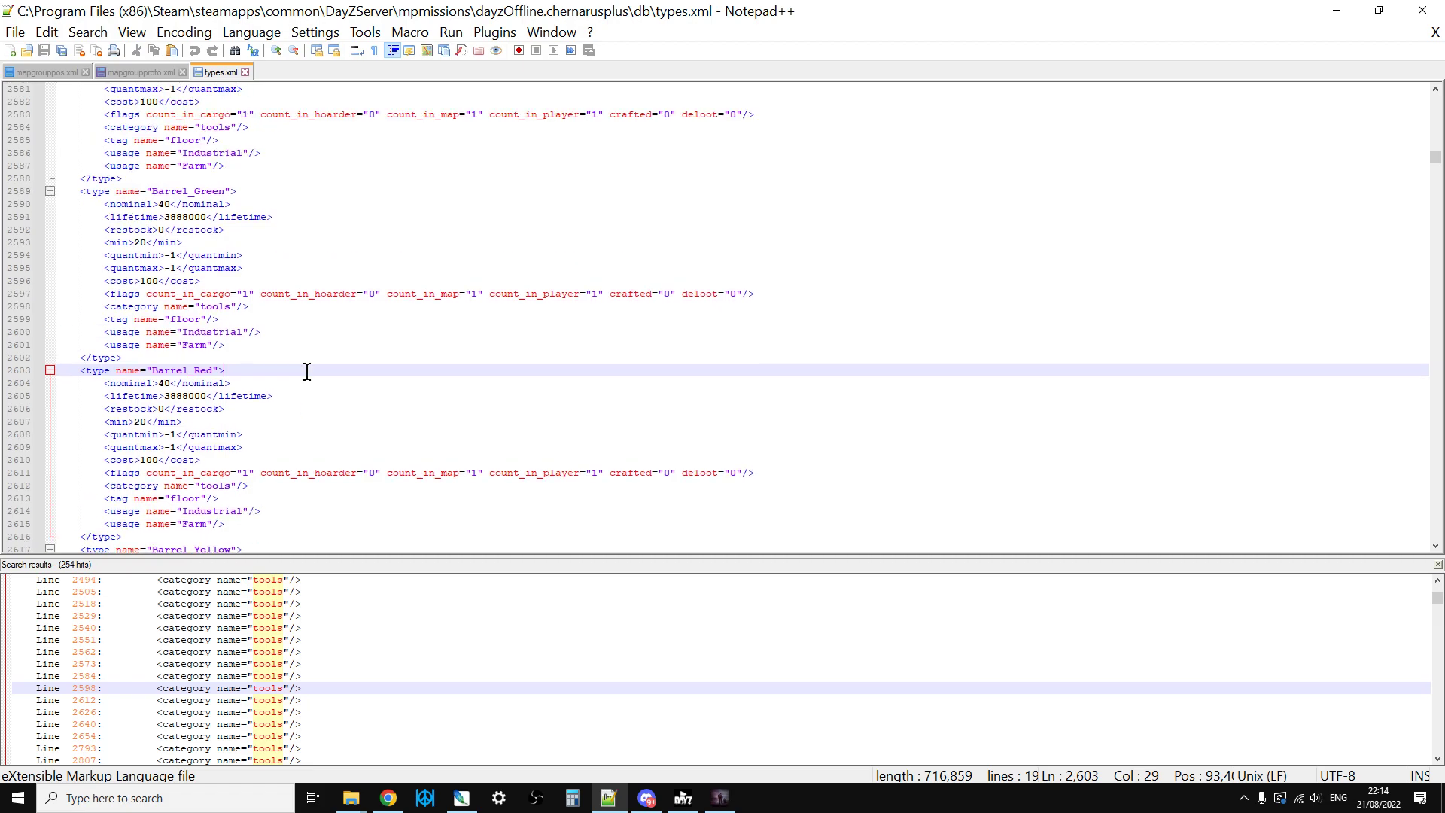
click(170, 204)
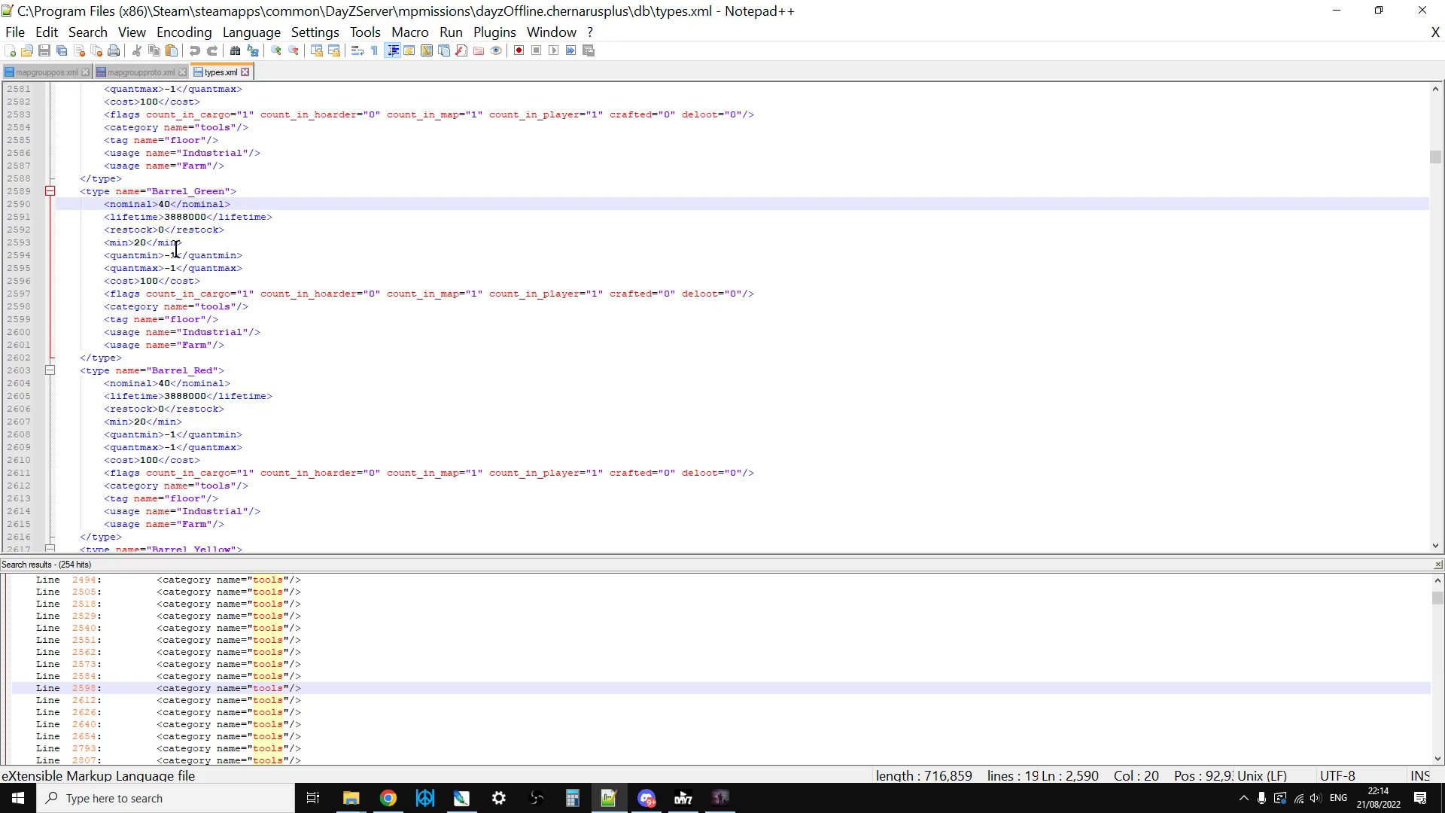
click(139, 69)
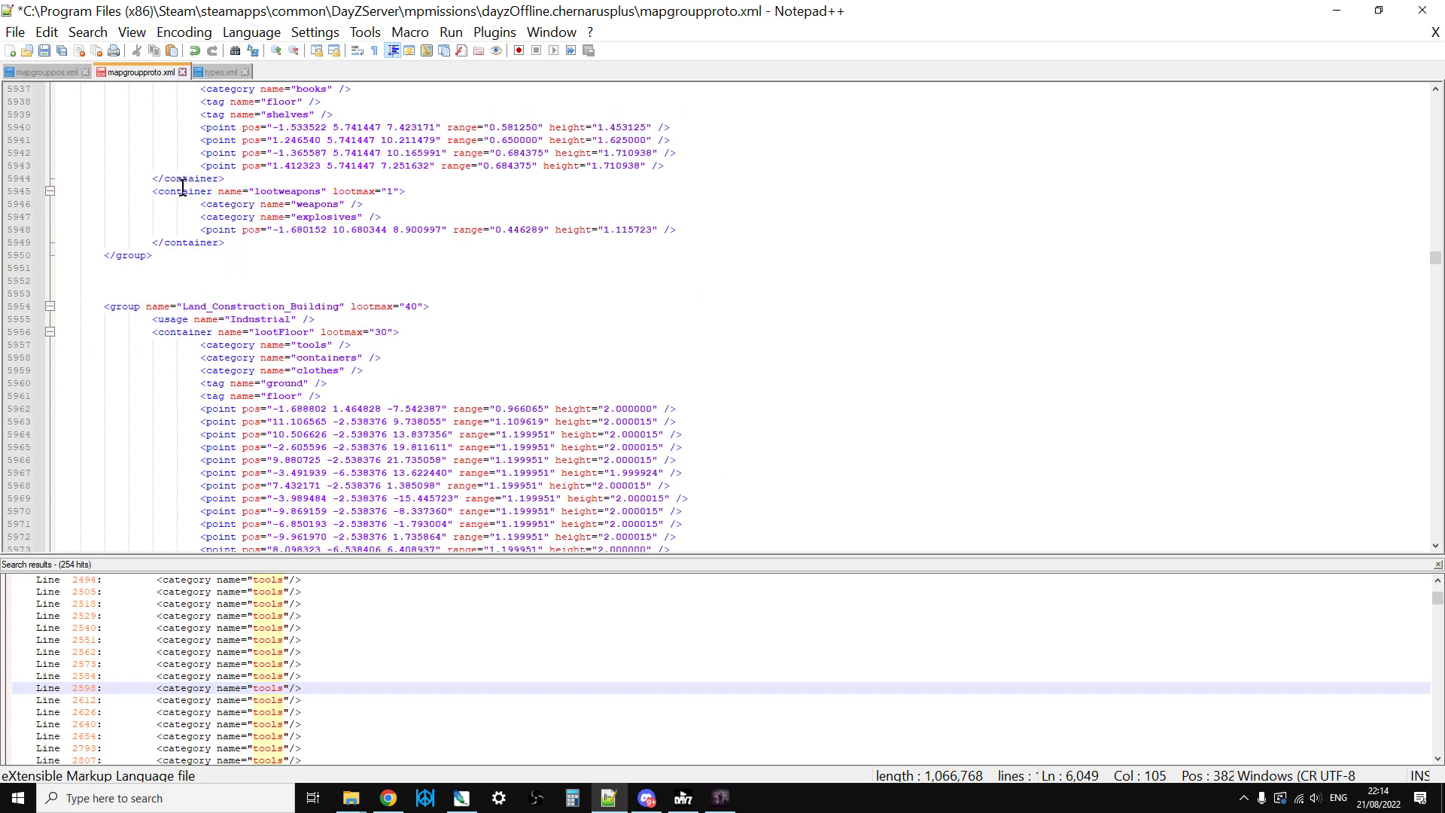
click(1438, 565)
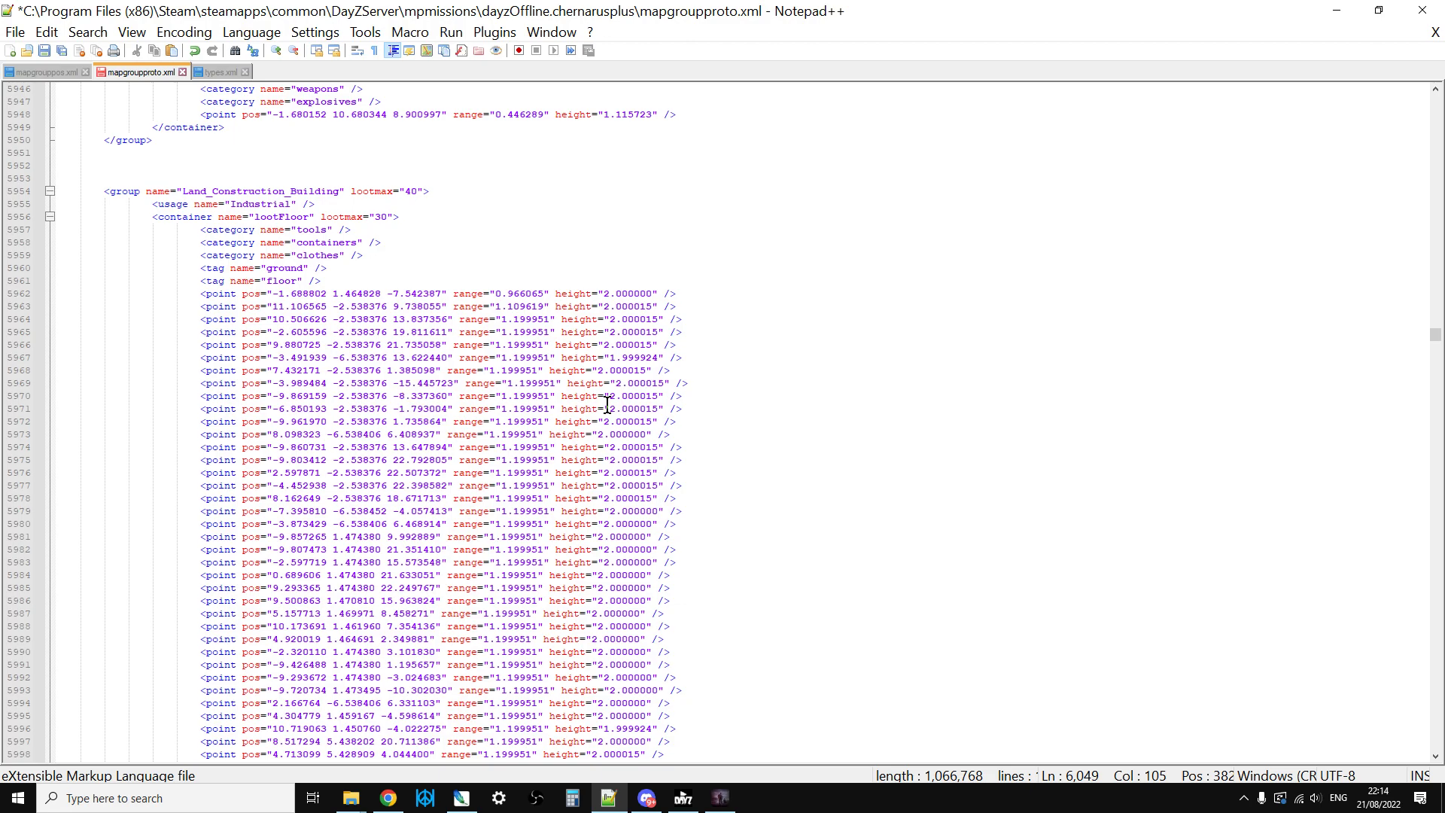
scroll(668, 443, up, 2)
scroll(669, 443, up, 1)
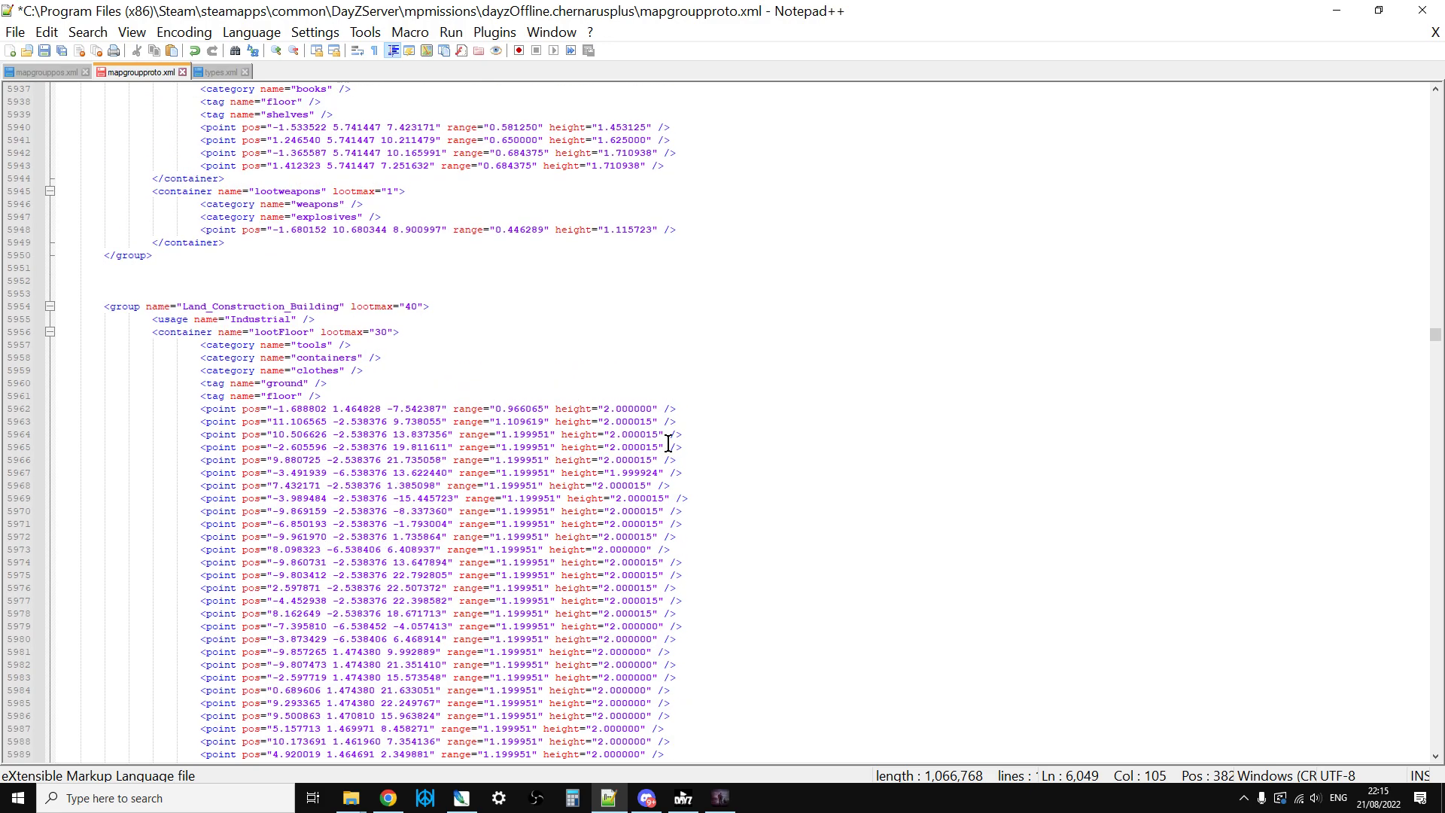
- In DayZ Editor, filter the object list by 'land_con' and open Land_Construction_Building's context menu
click(720, 799)
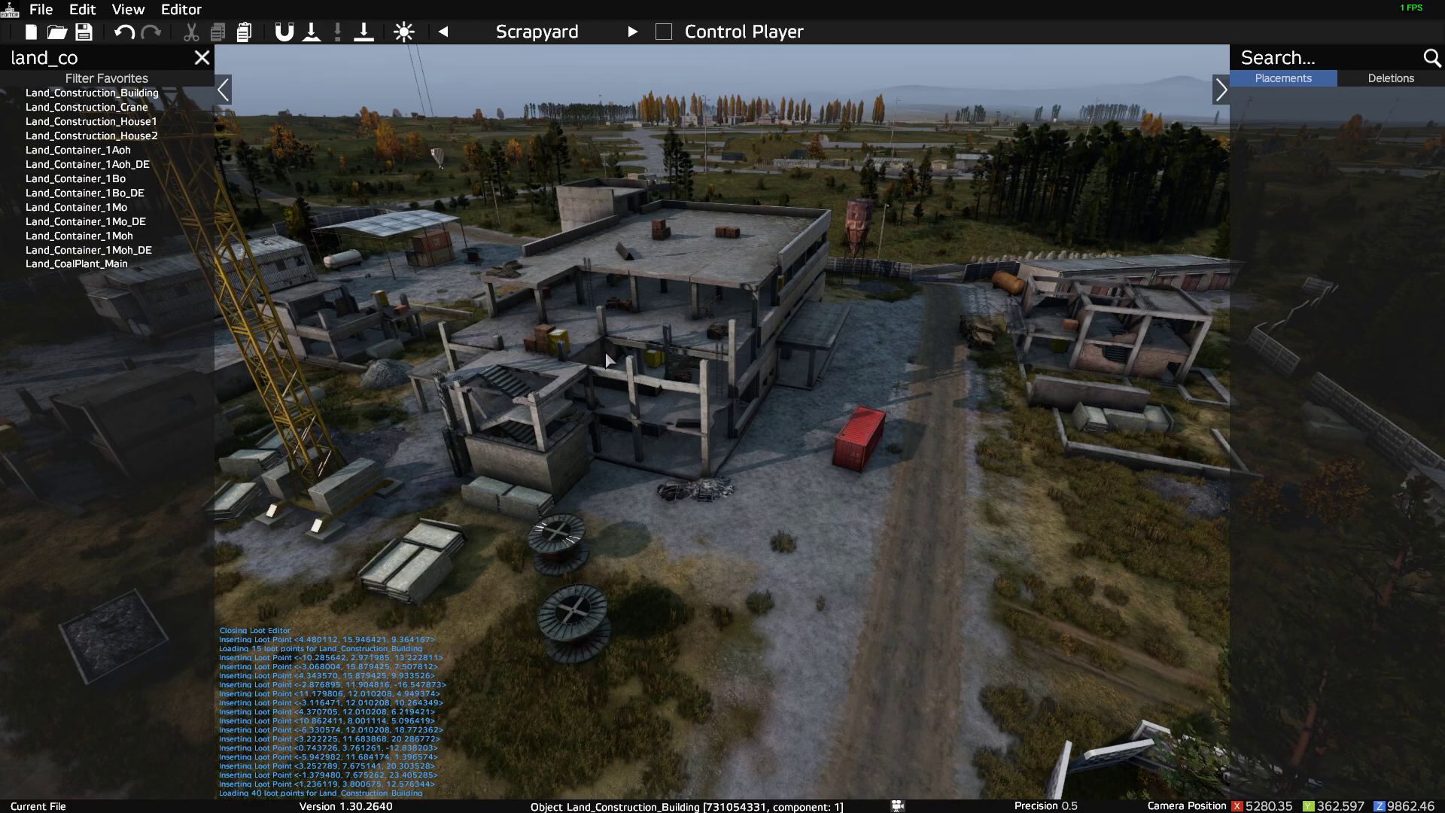
mouse_move(150, 131)
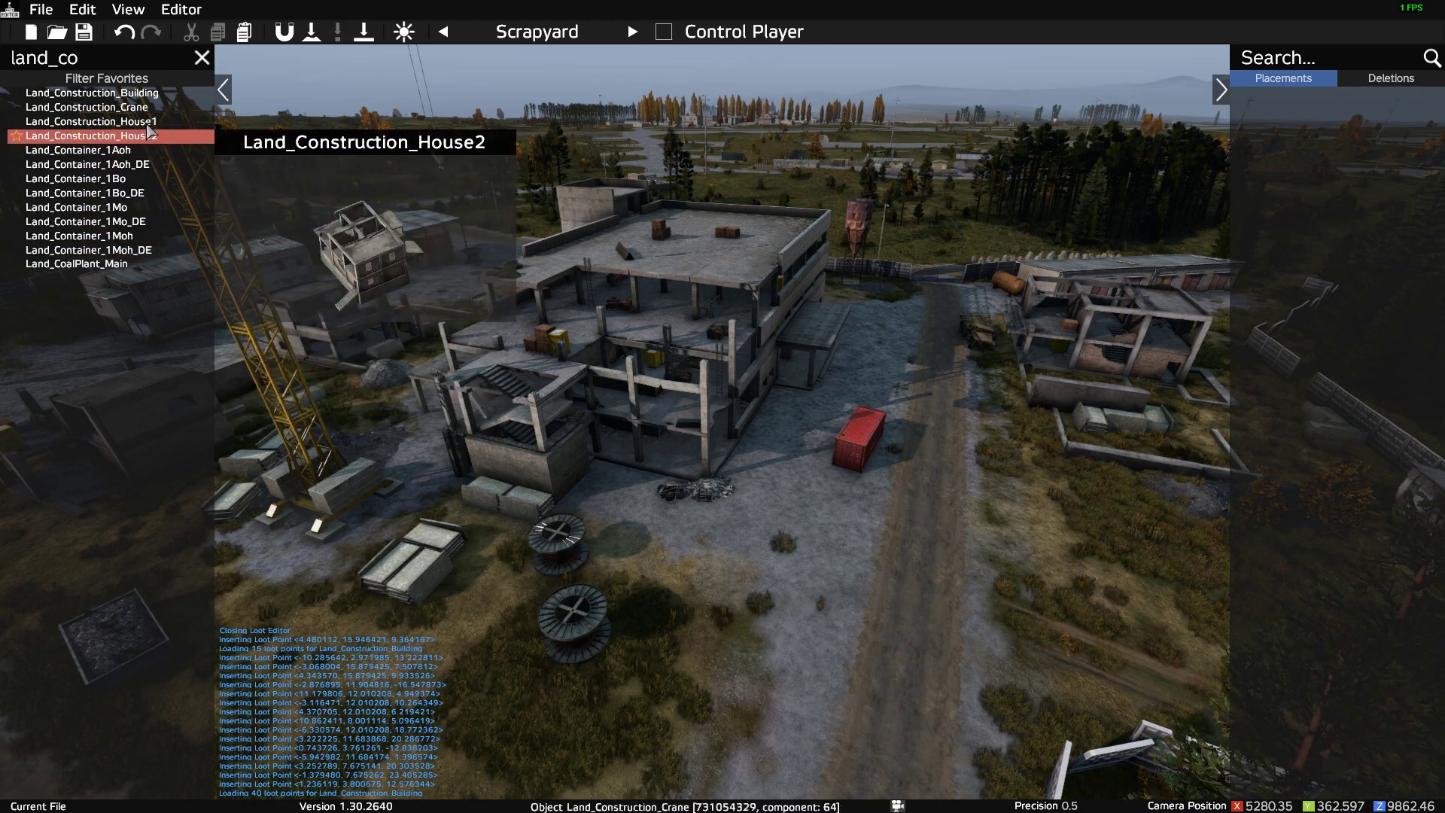
click(119, 68)
key(BackSpace)
key(BackSpace)
key(BackSpace)
key(BackSpace)
key(BackSpace)
key(BackSpace)
key(BackSpace)
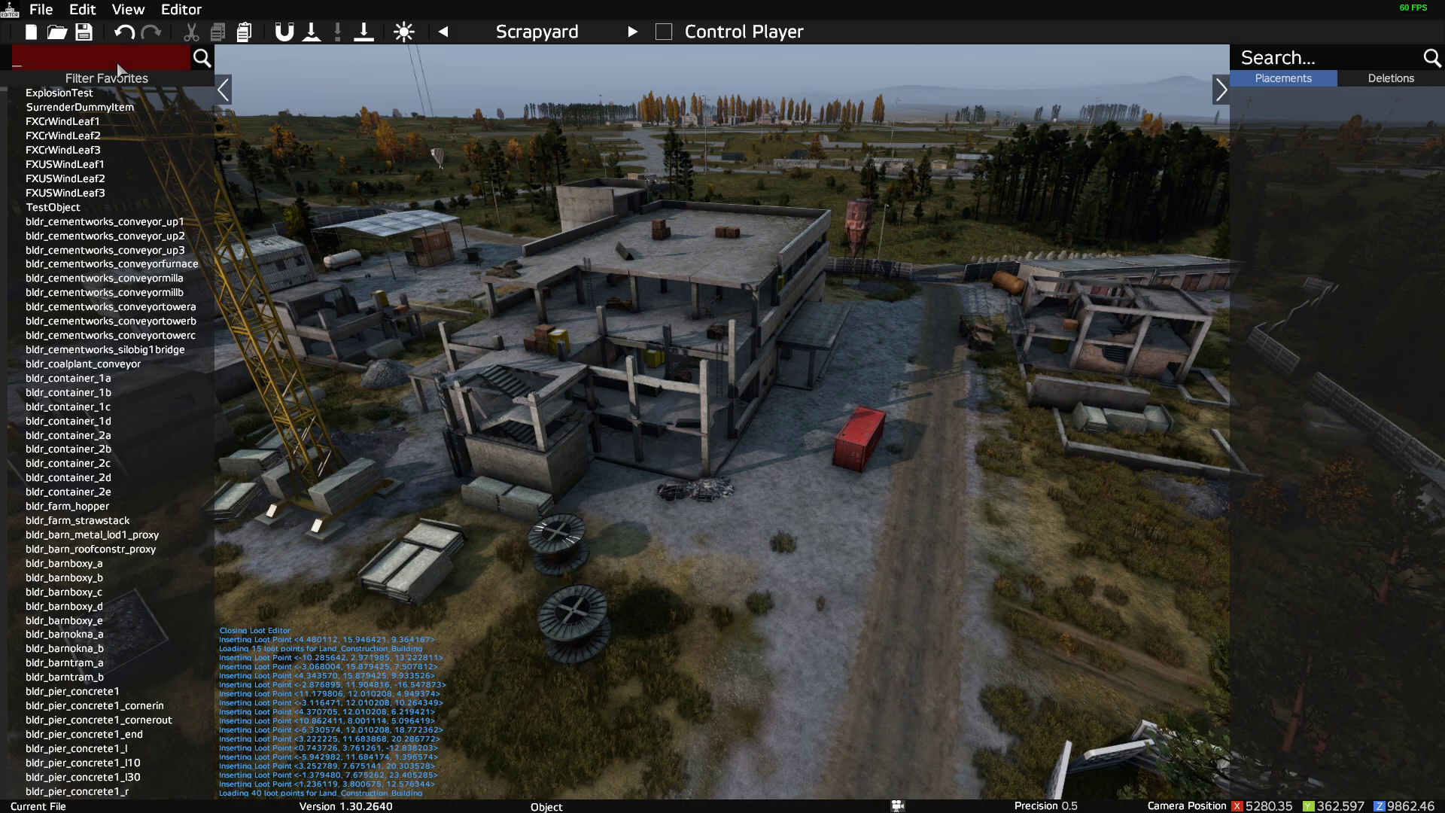
text(land_)
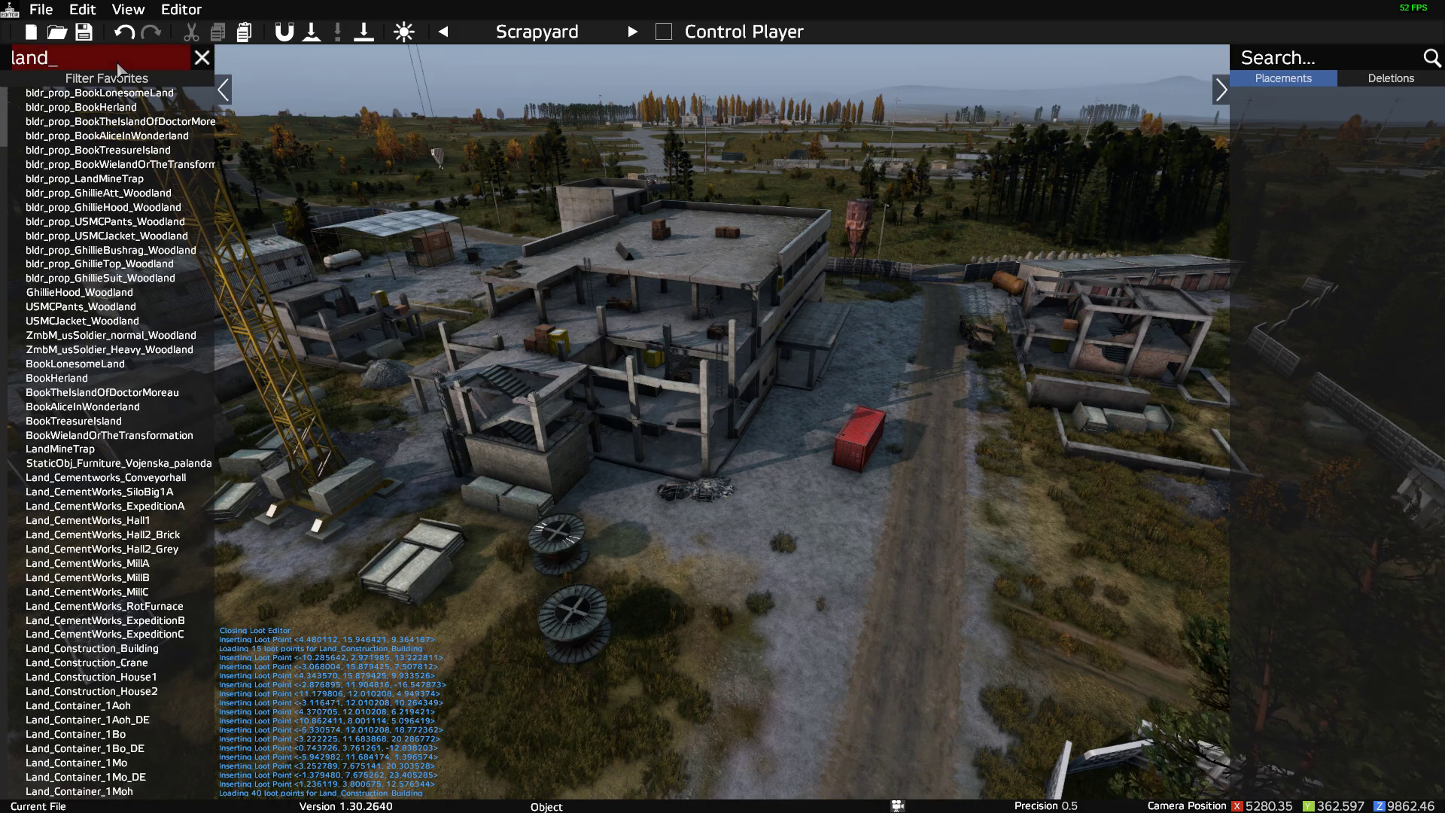
text(con_)
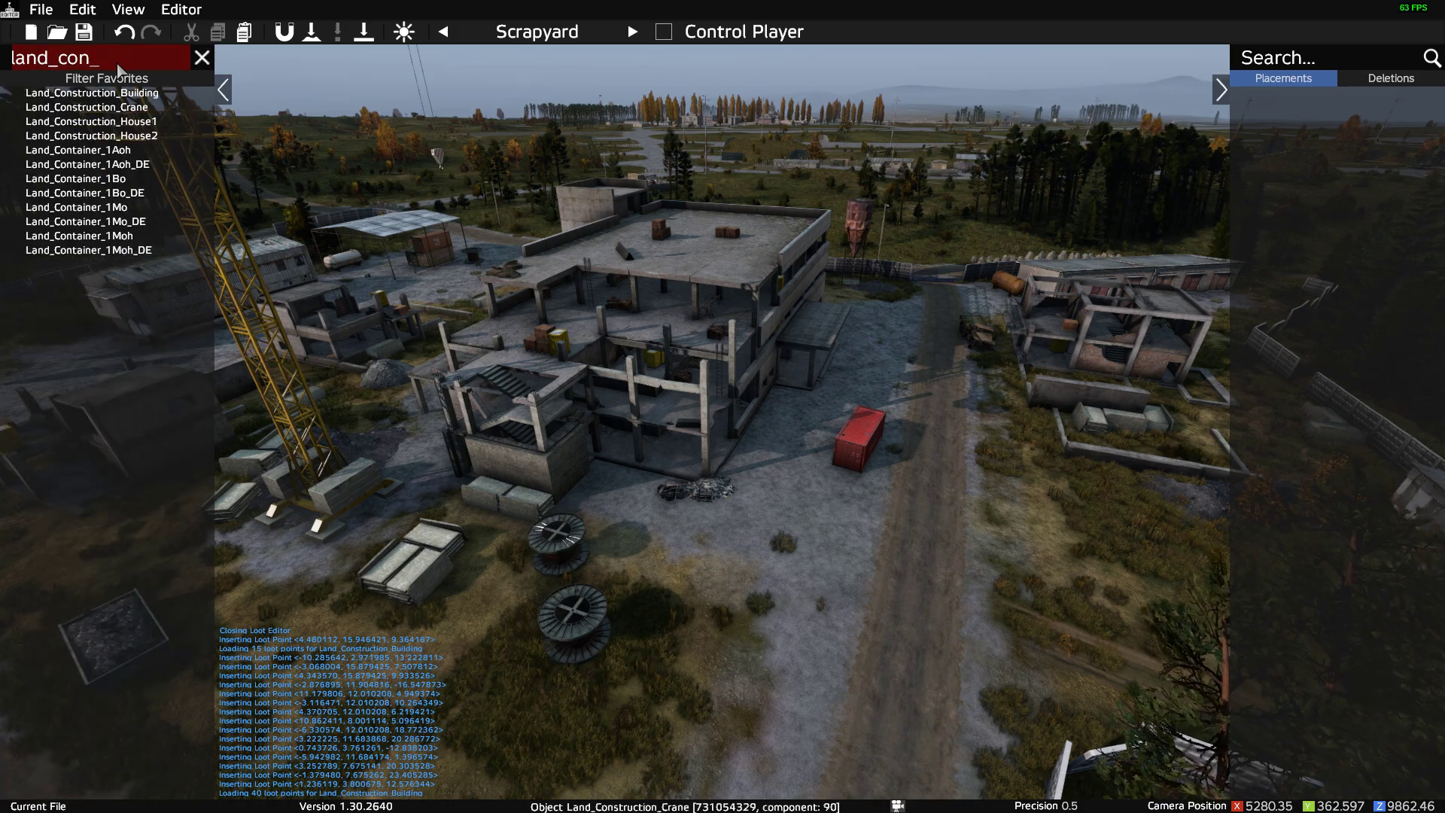
right_click(124, 96)
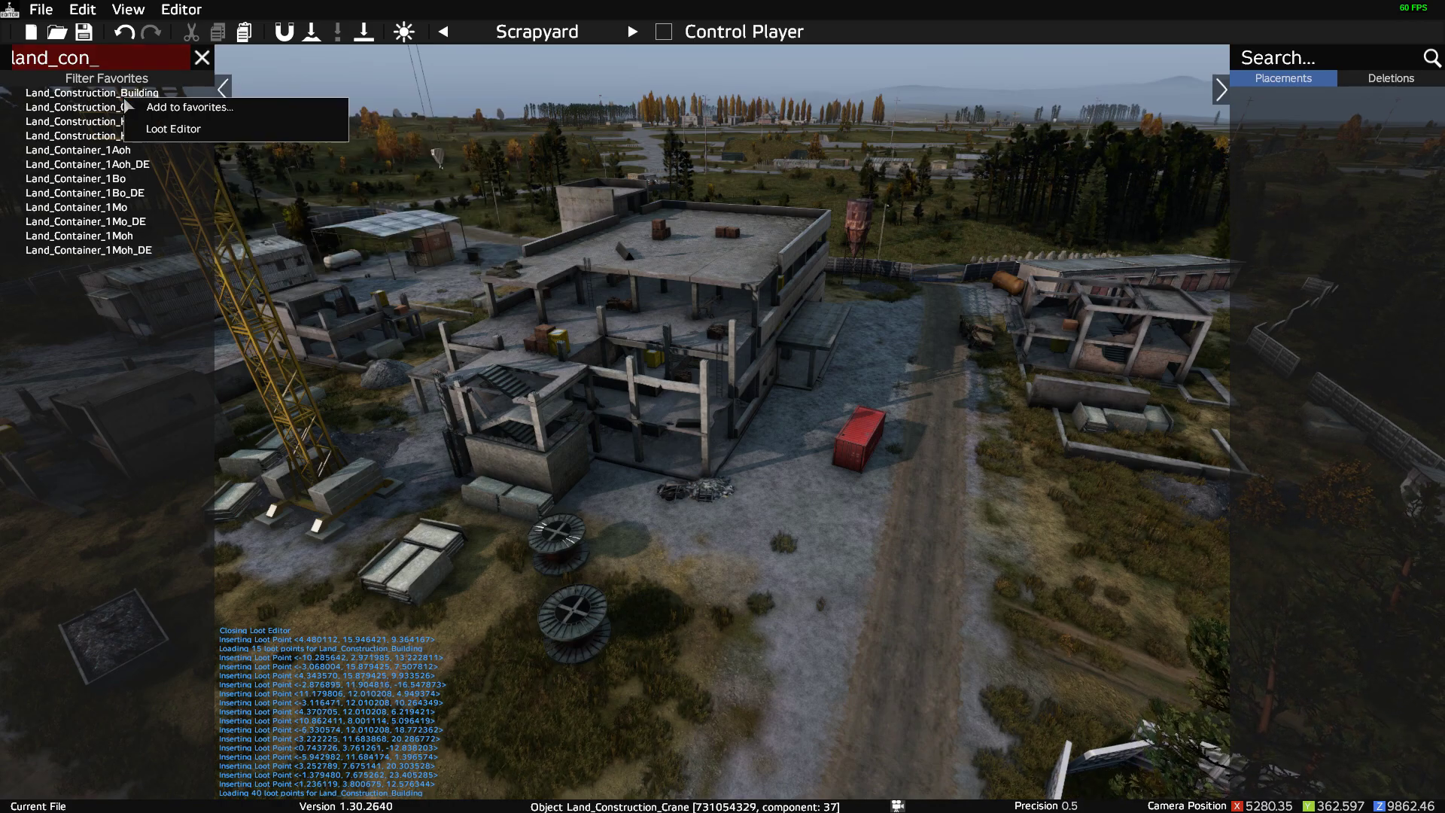
- Open Land_Construction_Building in the Loot Editor and fly the camera through its interior and over the roof
click(175, 130)
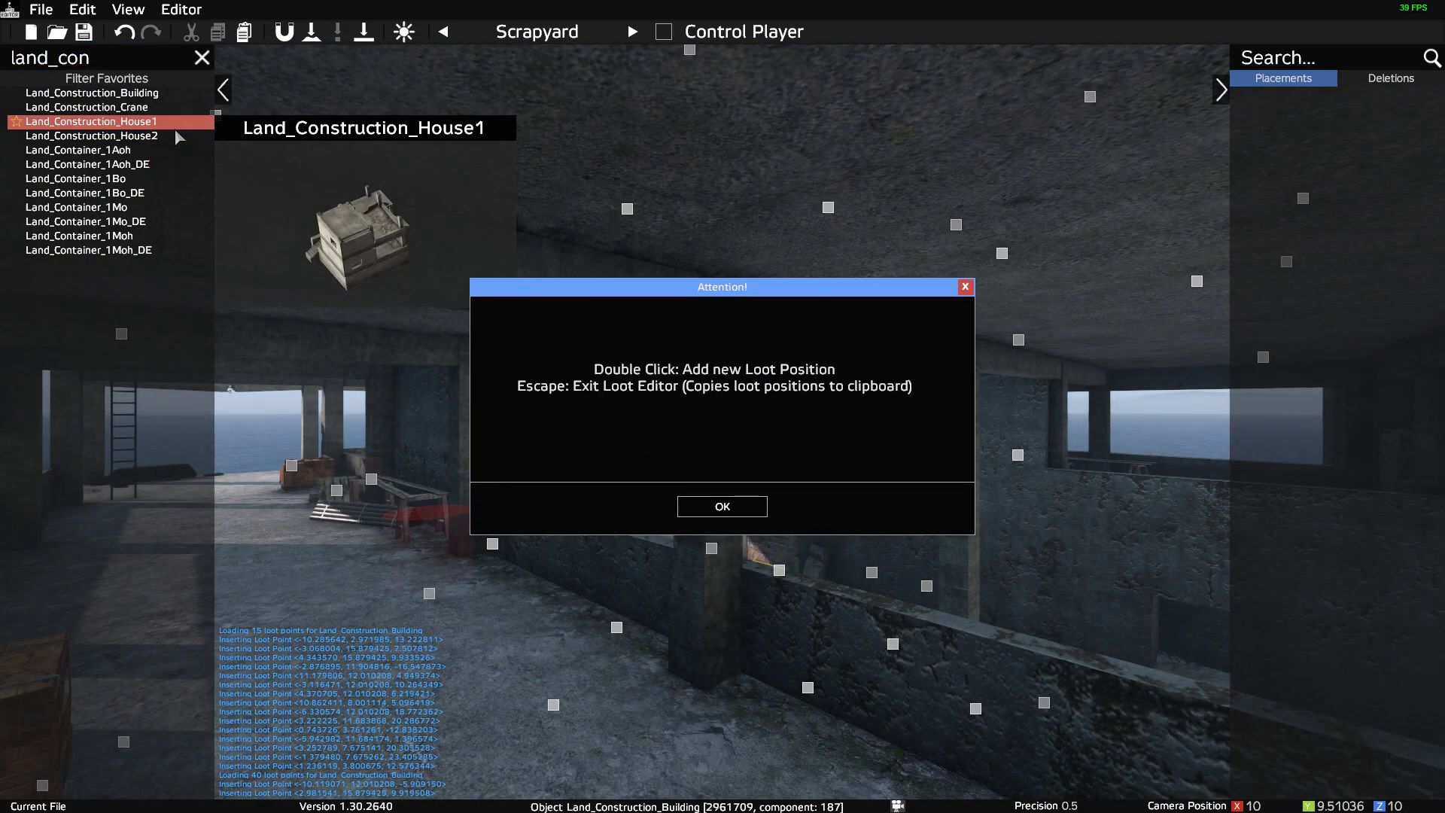
click(690, 509)
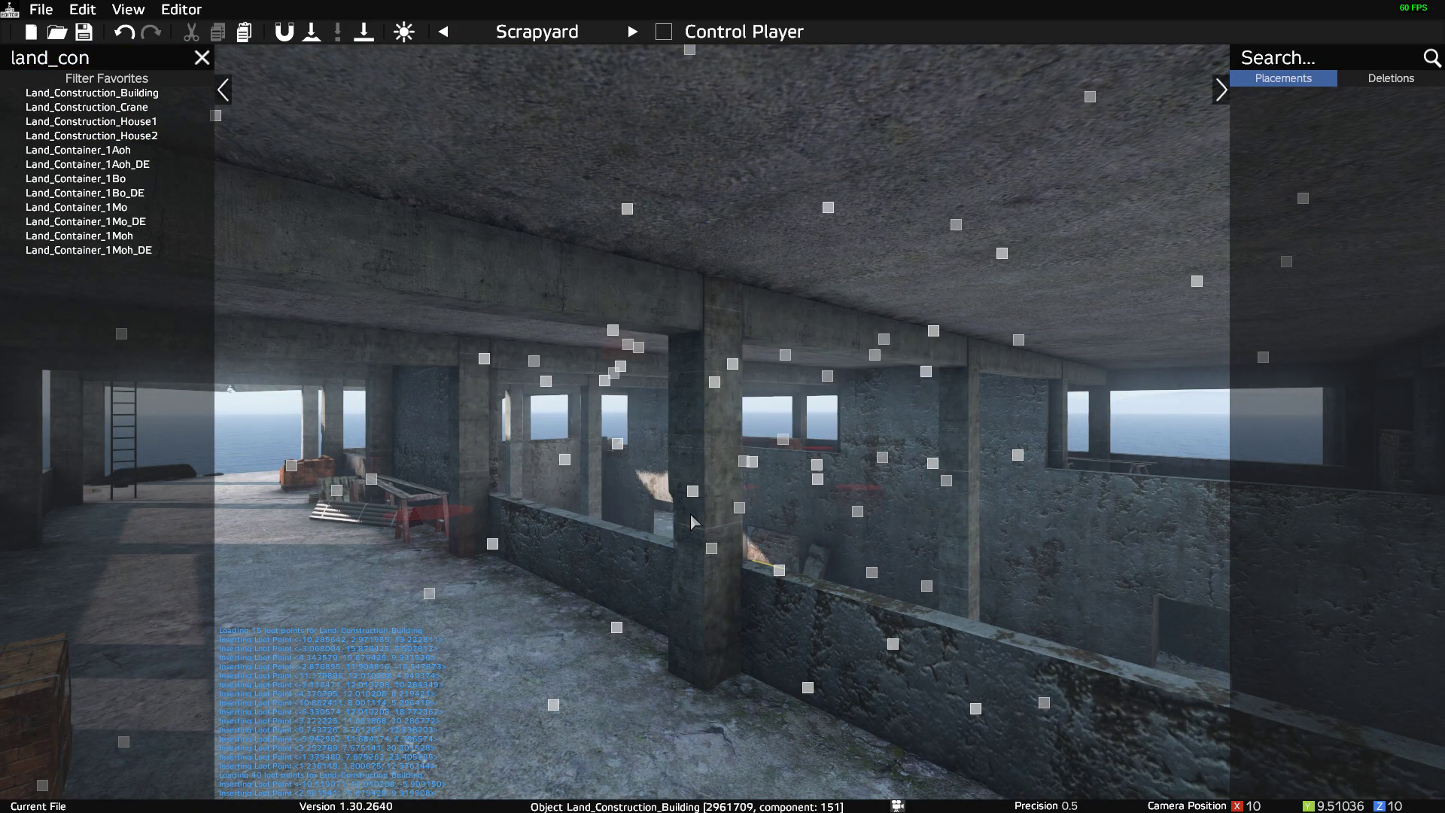
key(s)
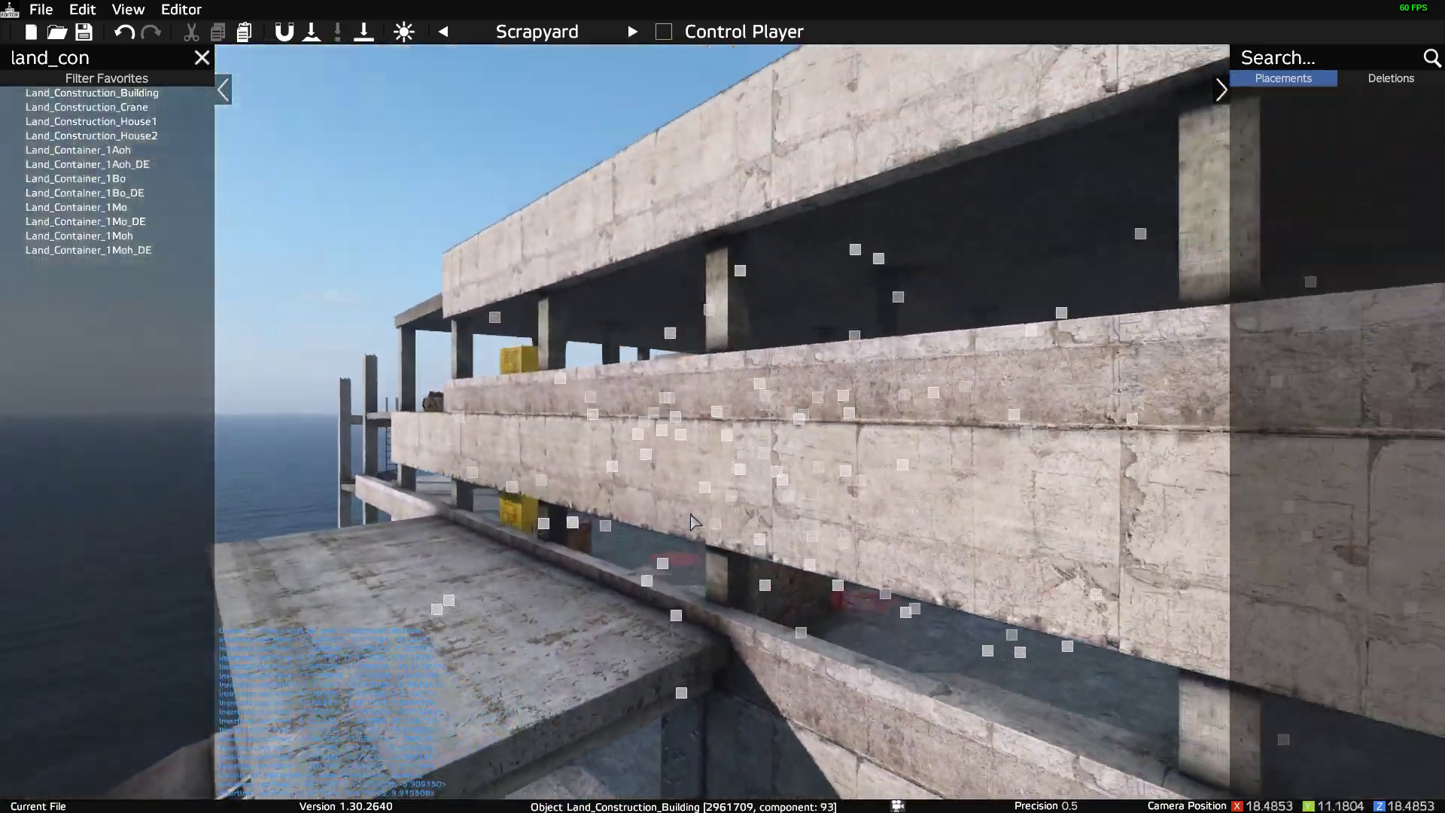
key(s)
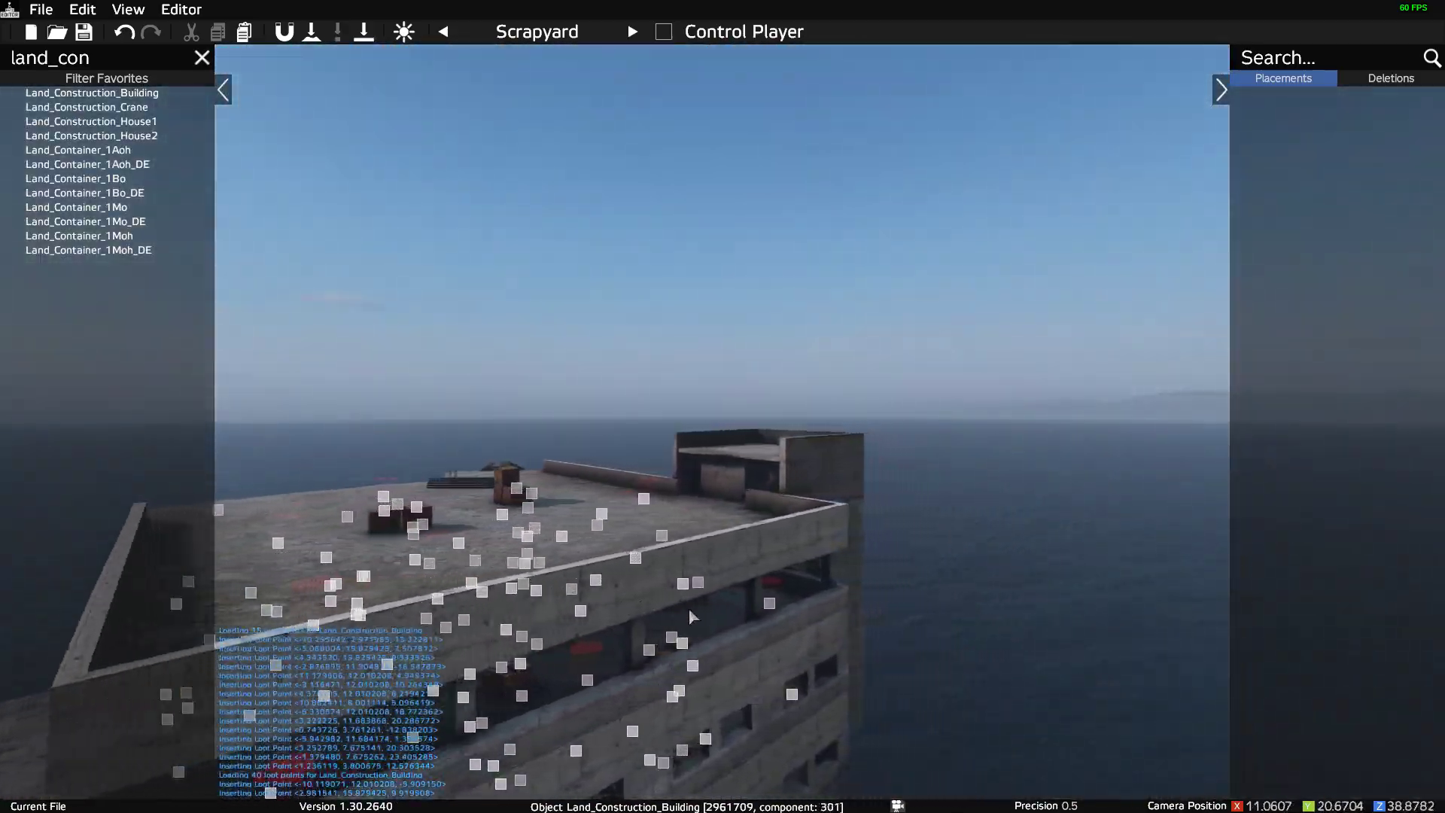
key(w)
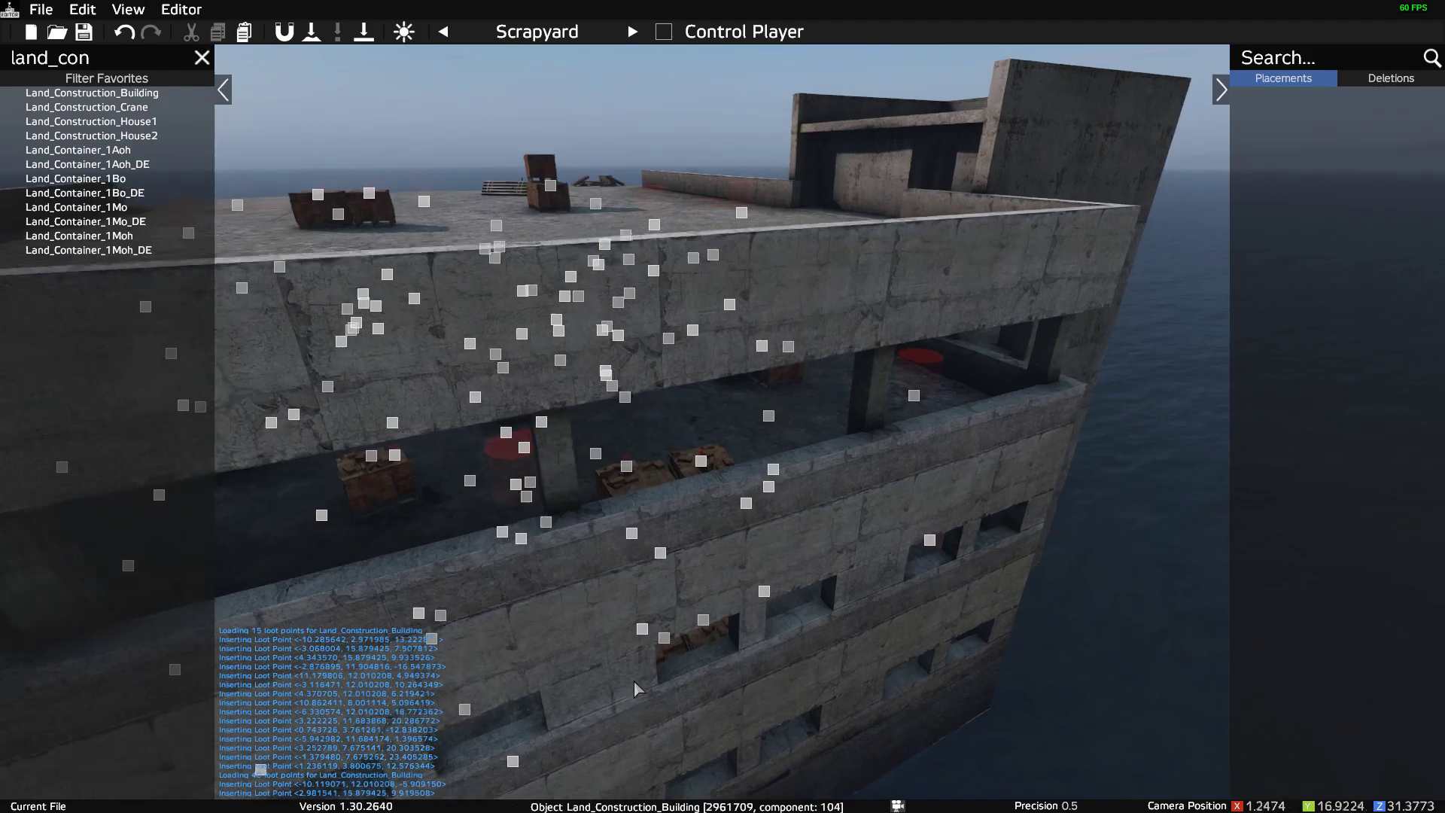
key(w)
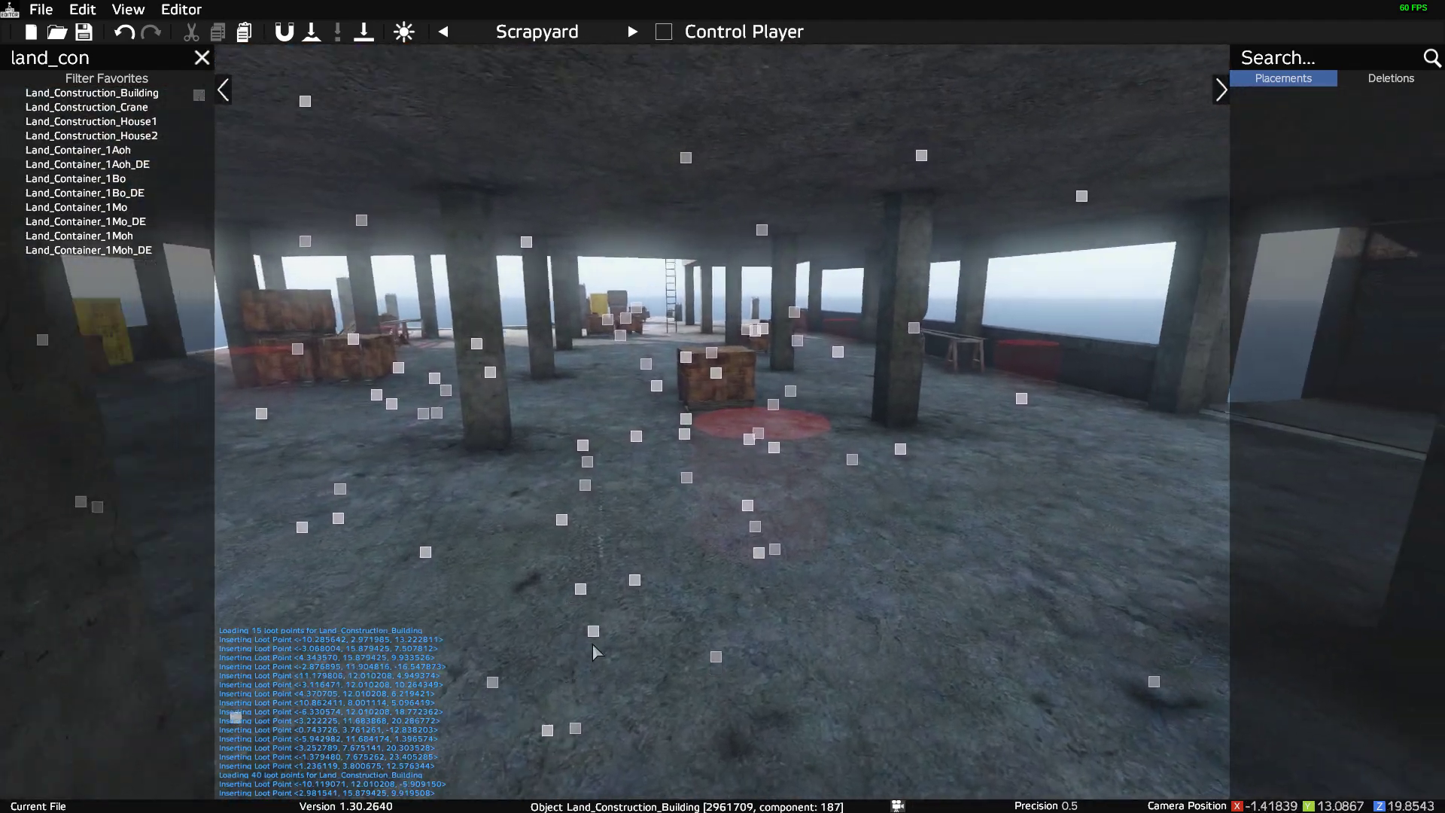
key(d)
key(w)
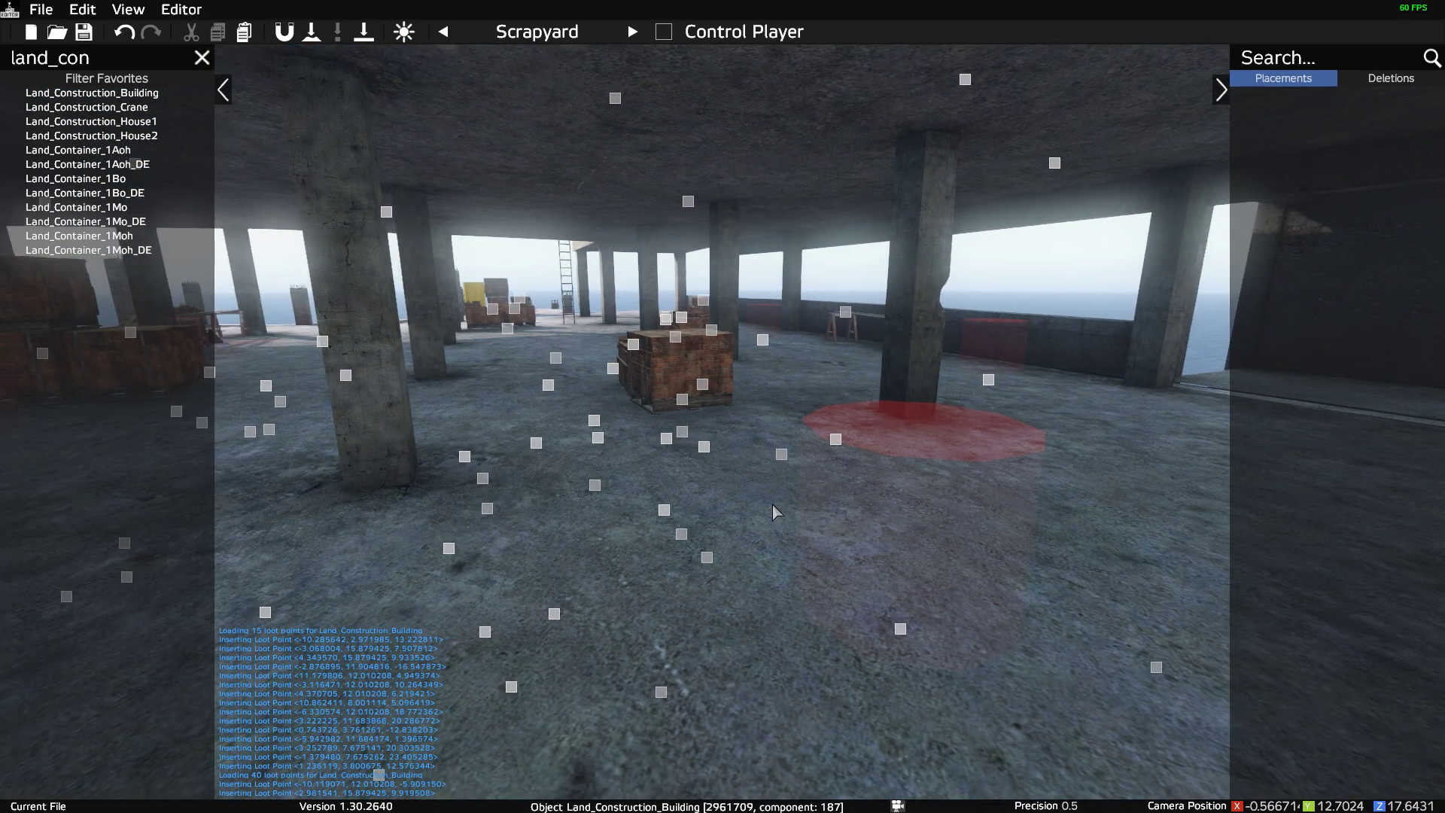
key(w)
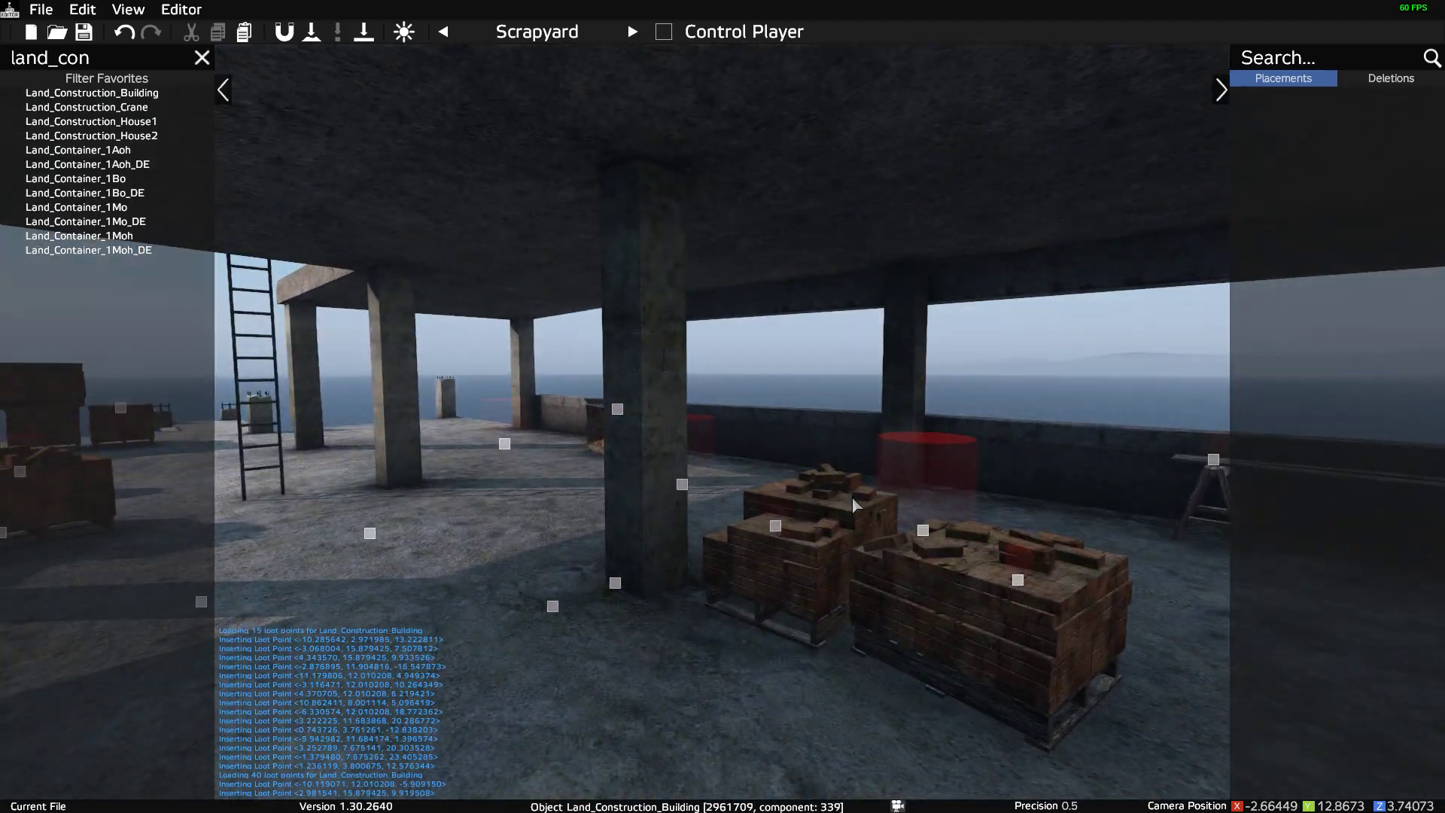
key(w)
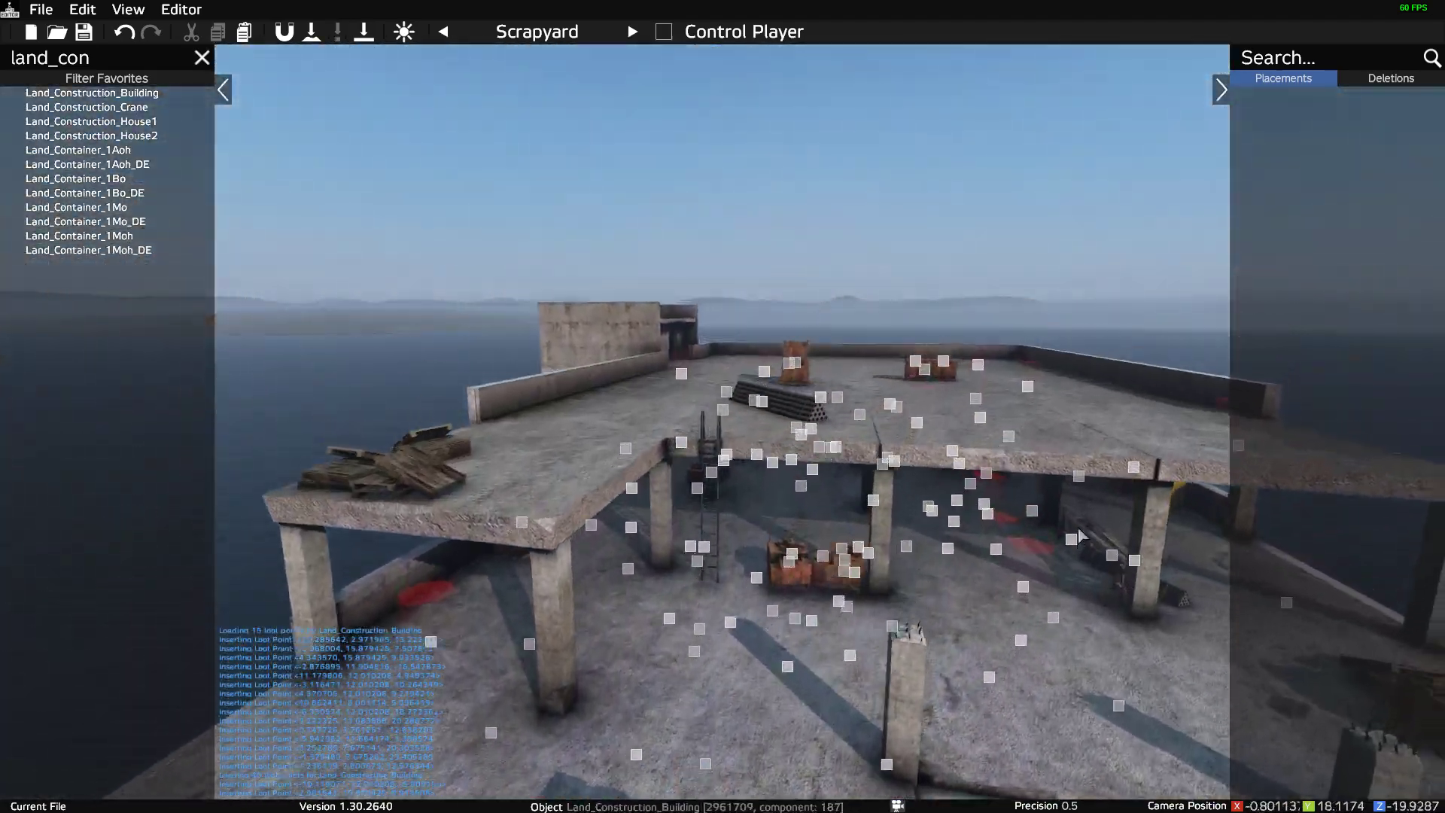
key(d)
- Circle the building to inspect its loot points, then exit to copy them and return to Notepad++
right_drag(1081, 536, 706, 673)
key(s)
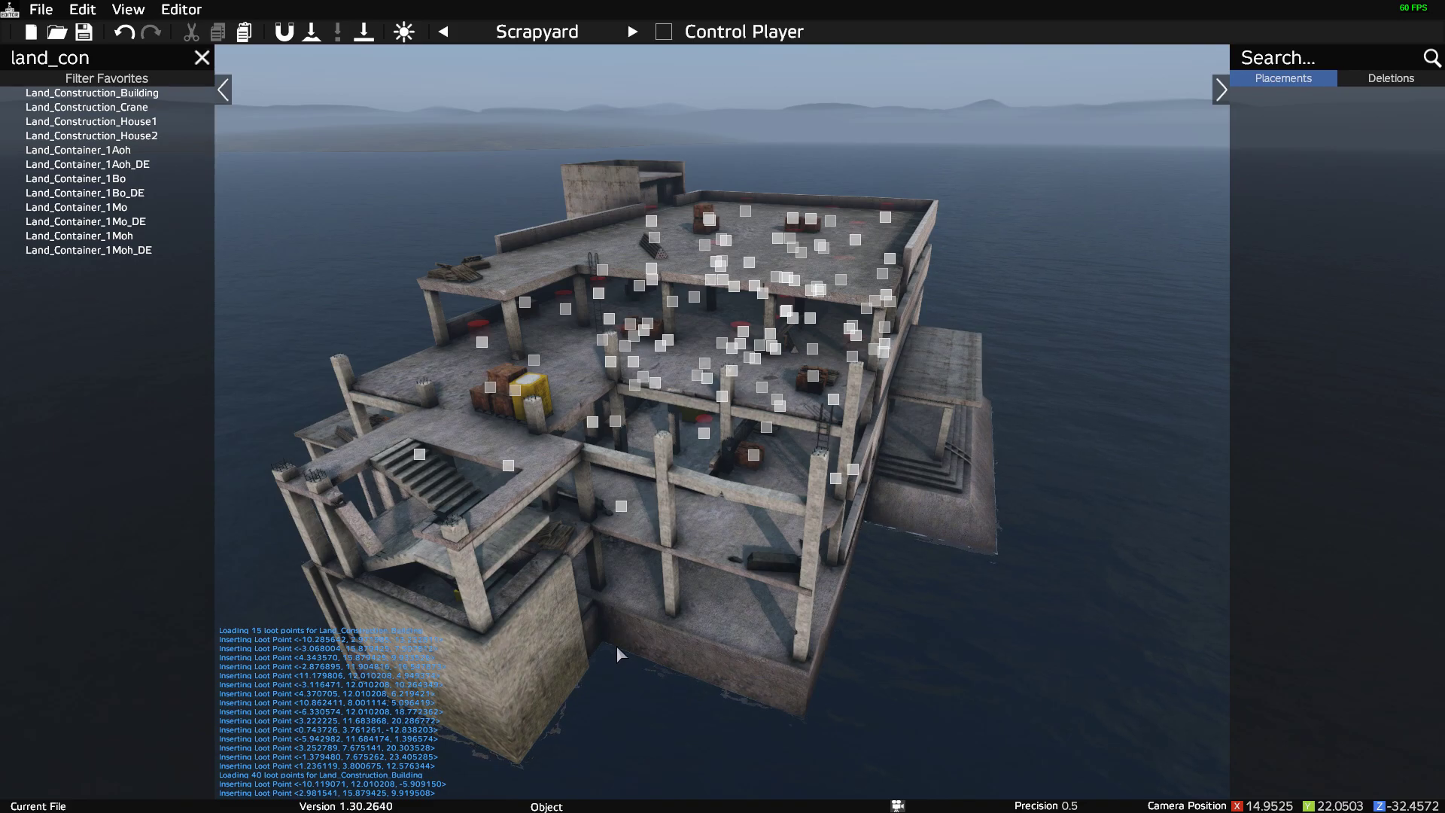
key(w)
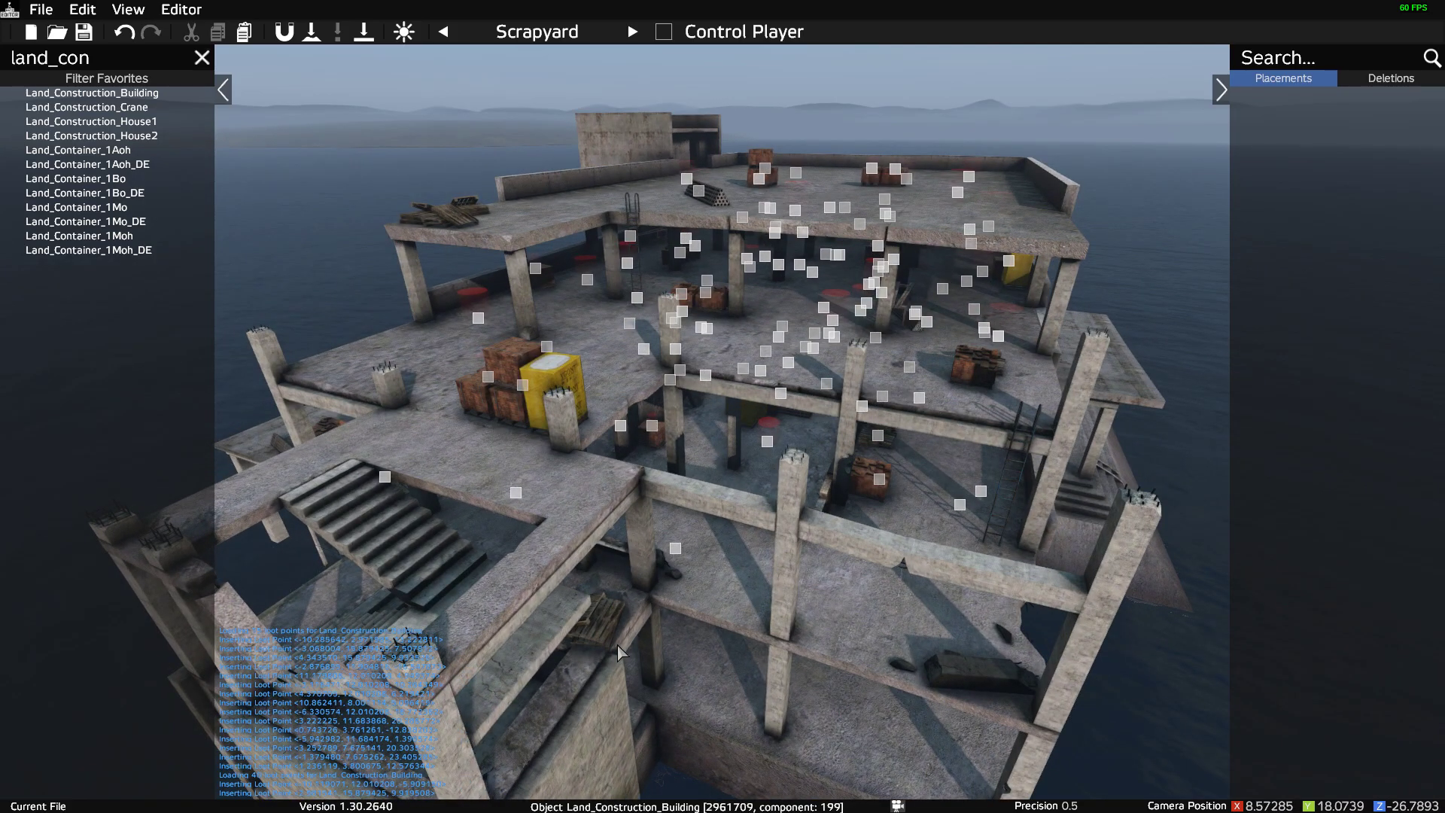
key(w)
right_drag(619, 652, 614, 606)
key(a)
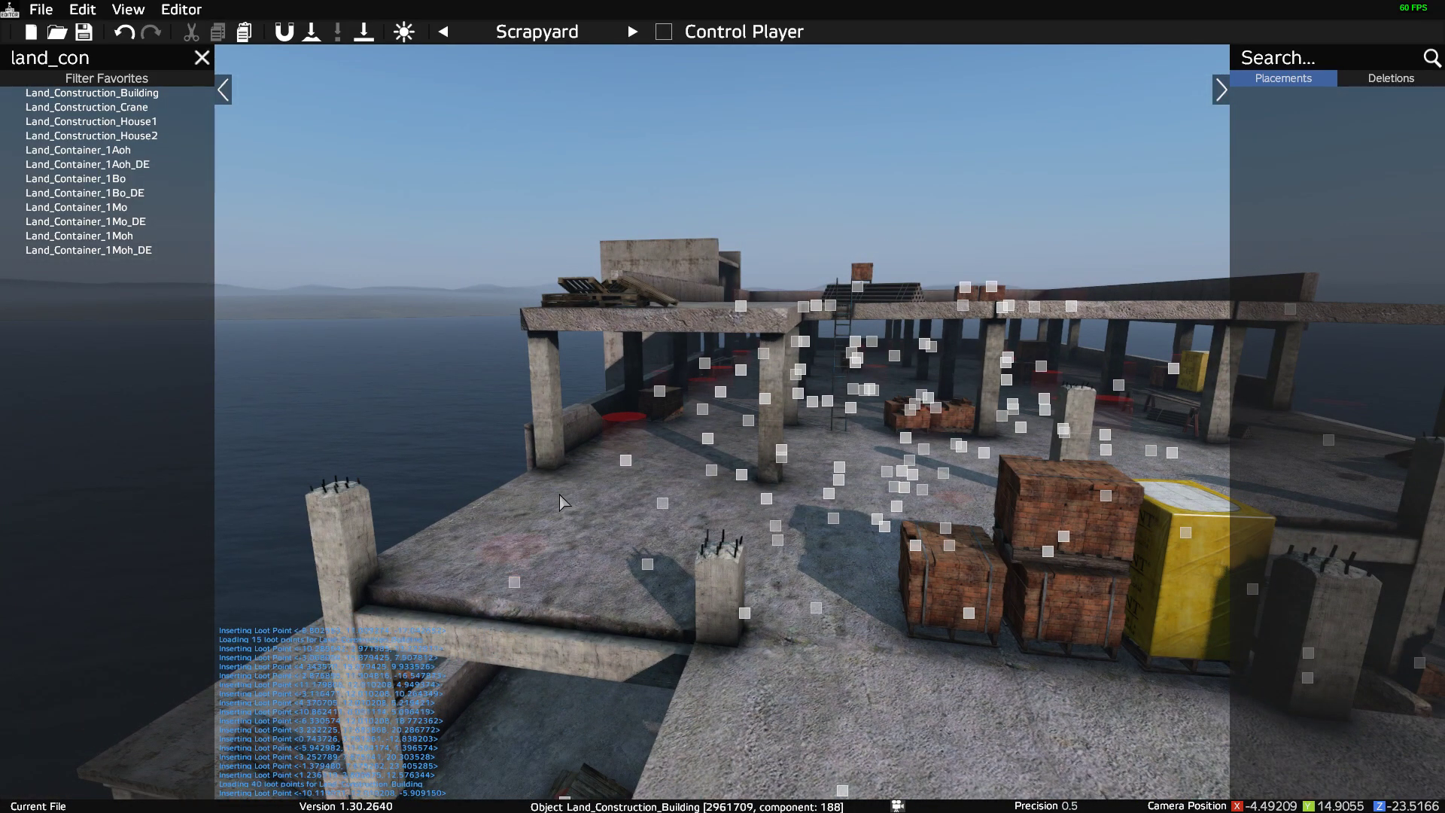
key(s)
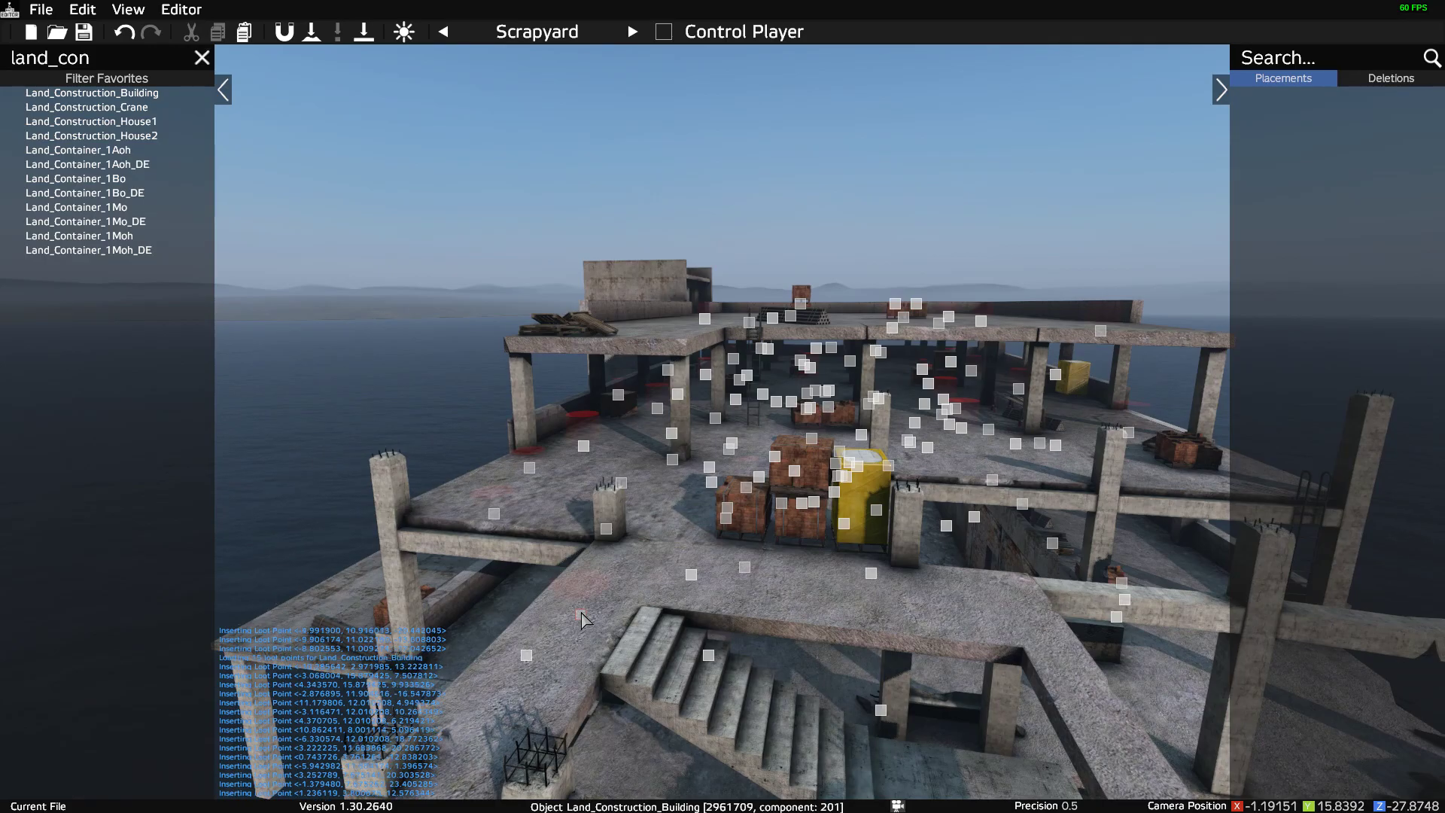
key(w)
right_drag(599, 653, 637, 673)
key(s)
key(s)
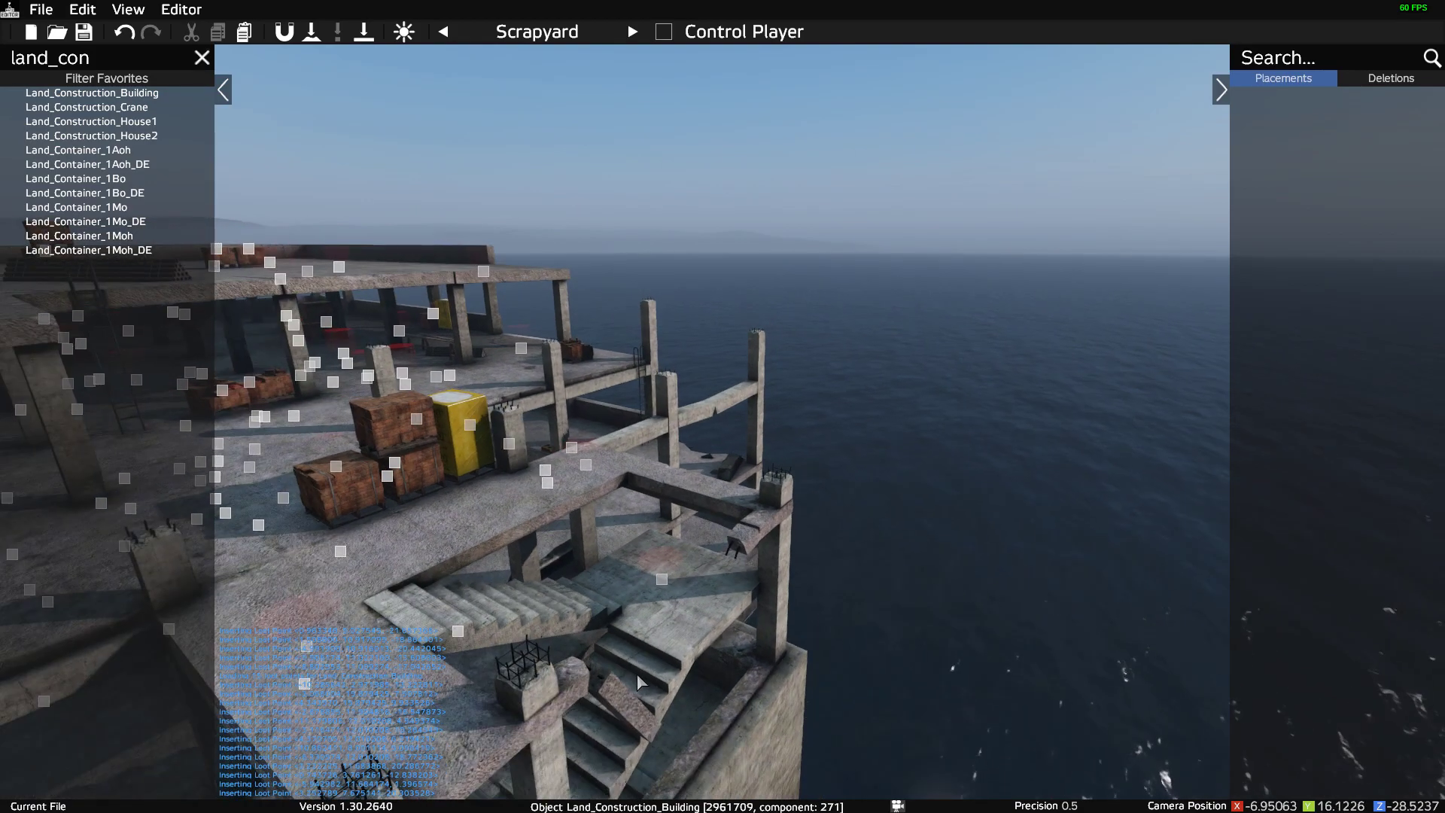
key(Escape)
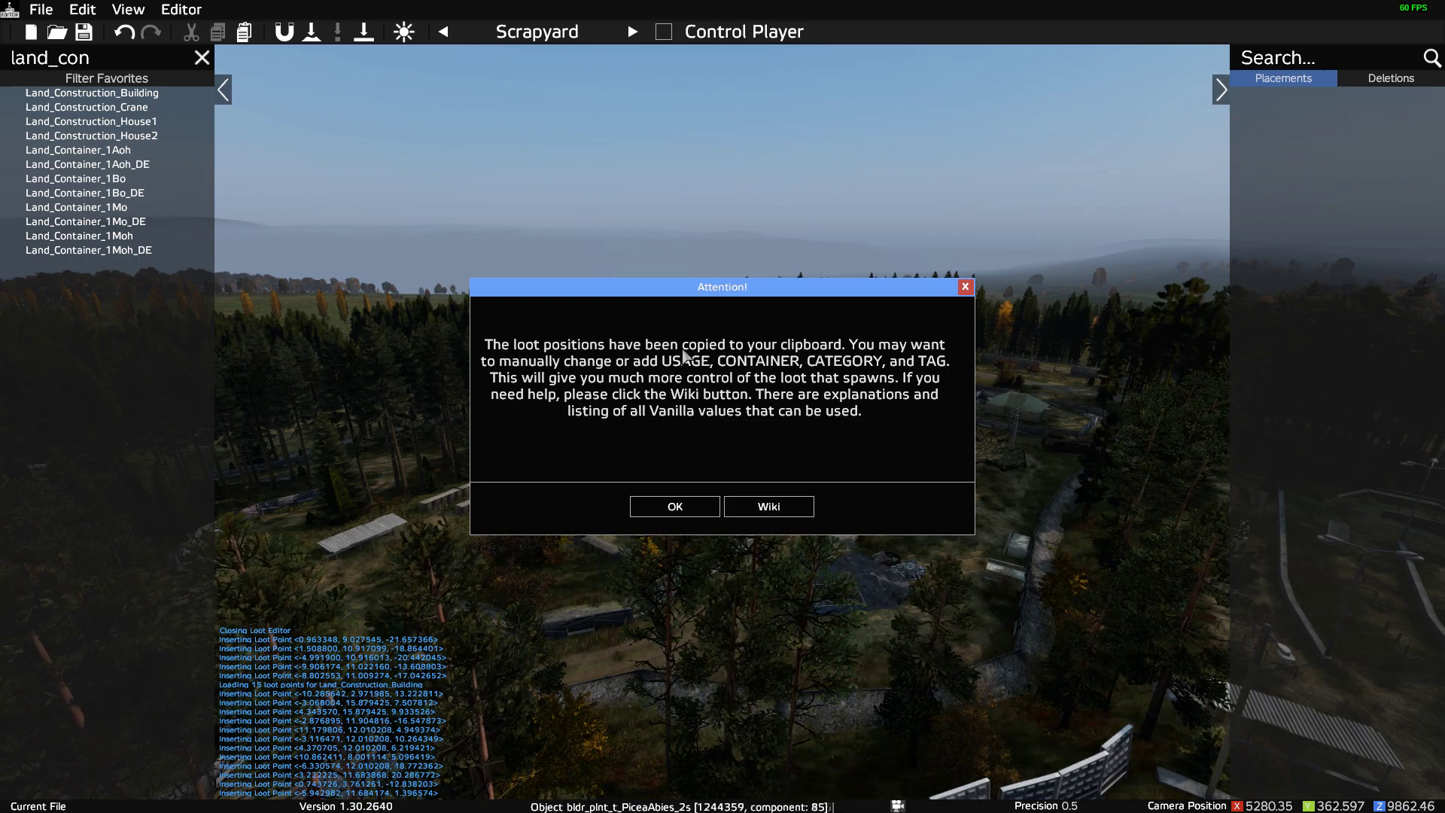
key(alt+Tab)
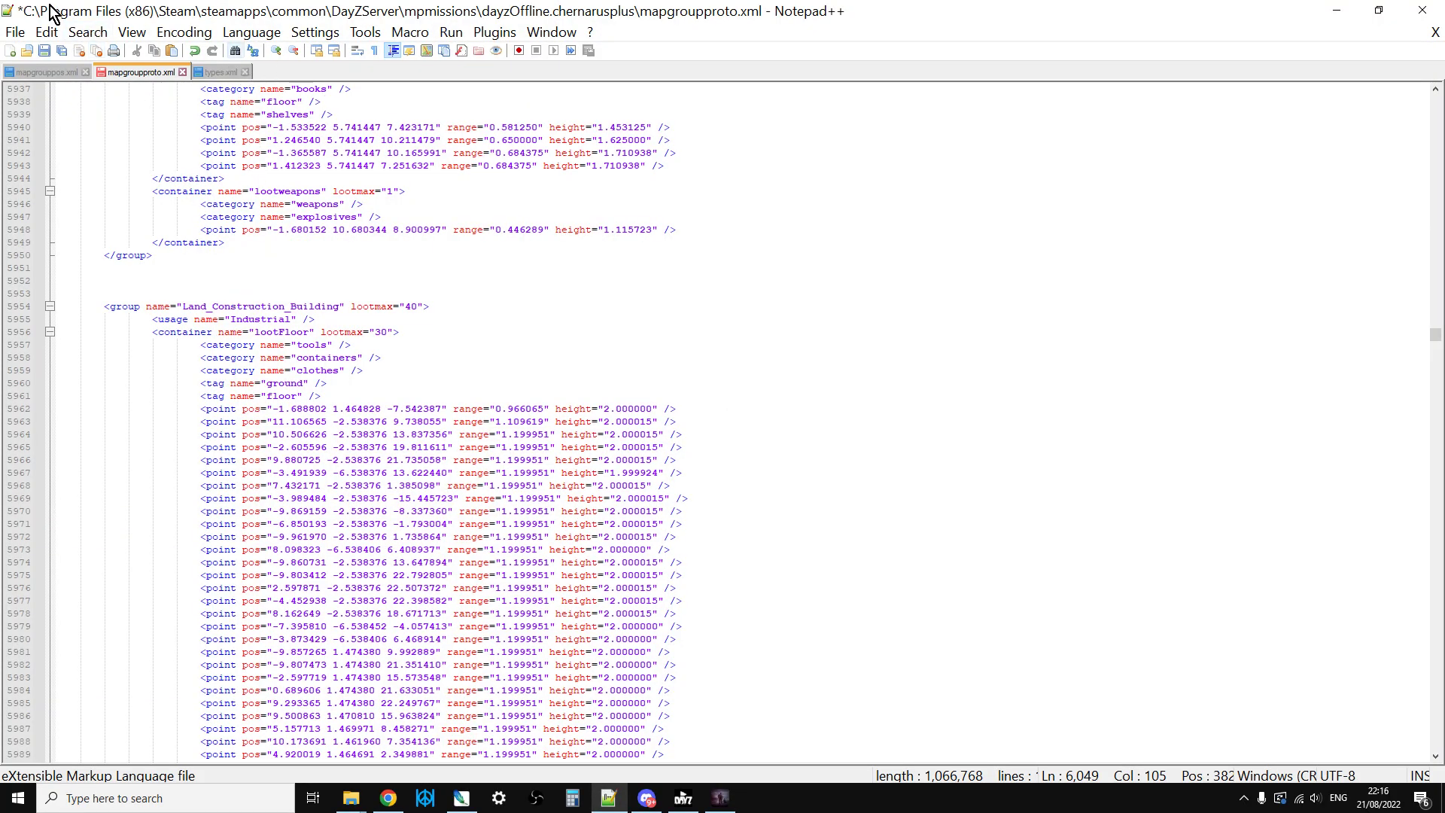
- Create a new document and paste the copied loot point XML into it
click(15, 32)
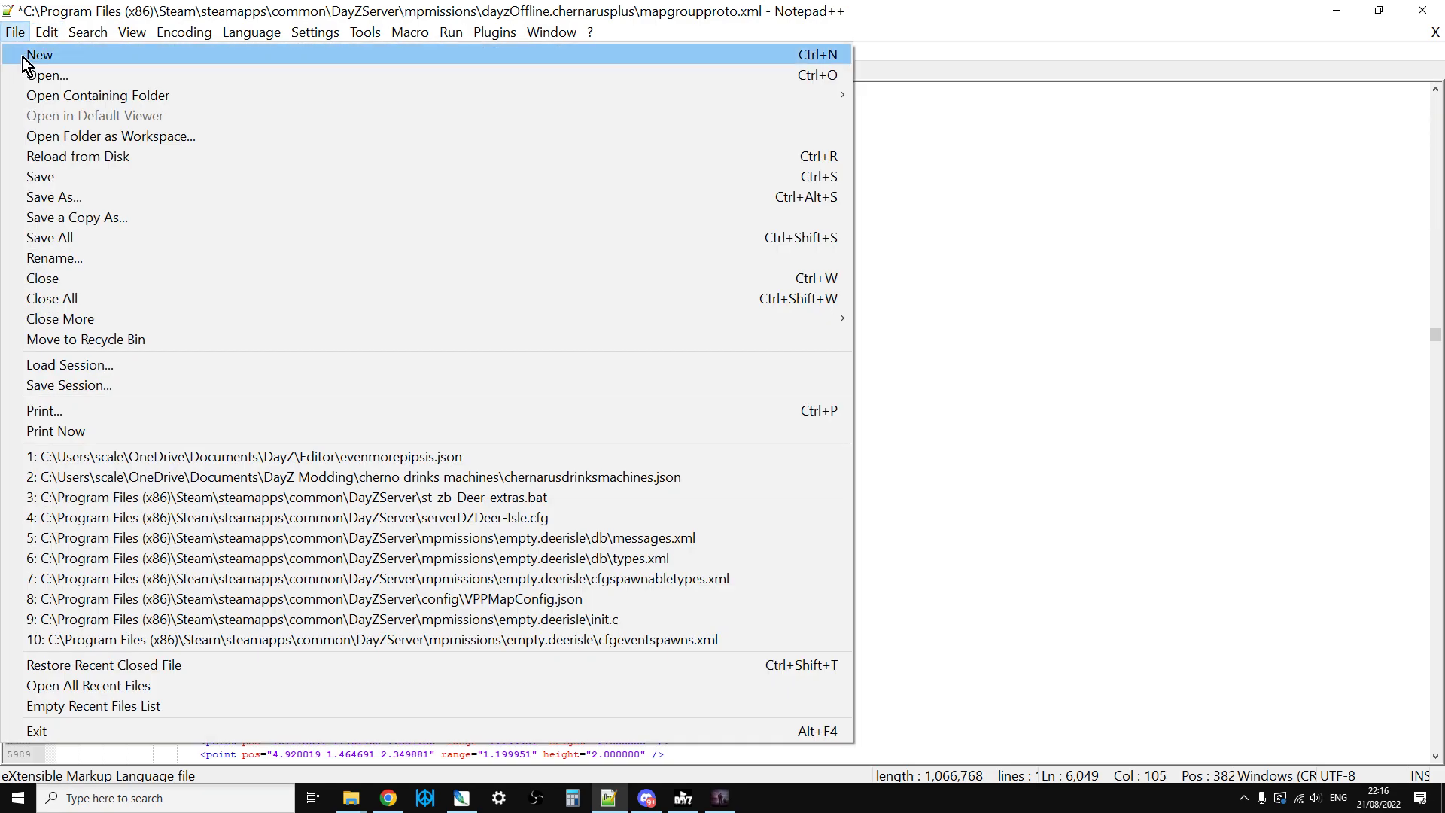
click(23, 54)
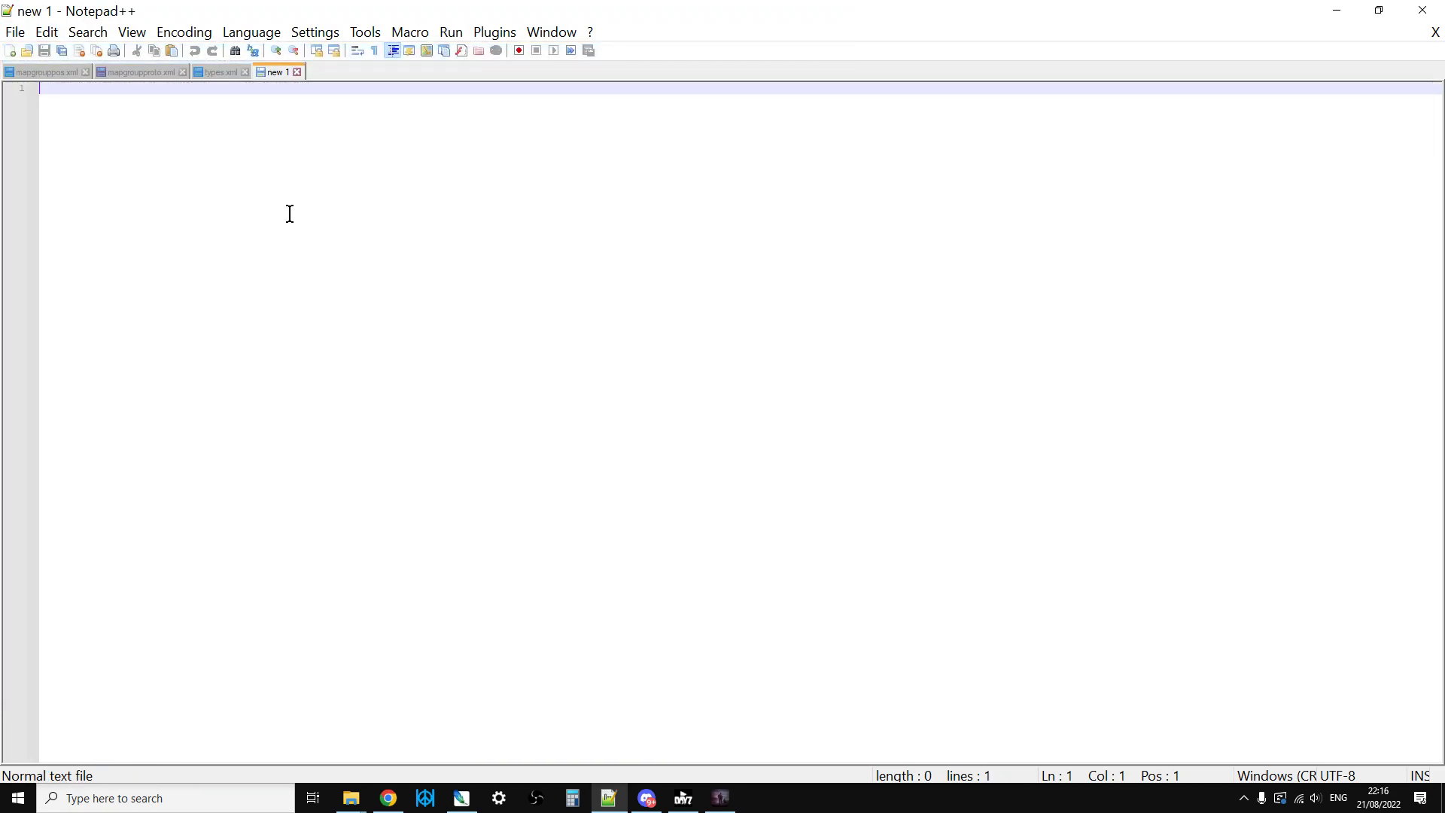
key(ctrl+v)
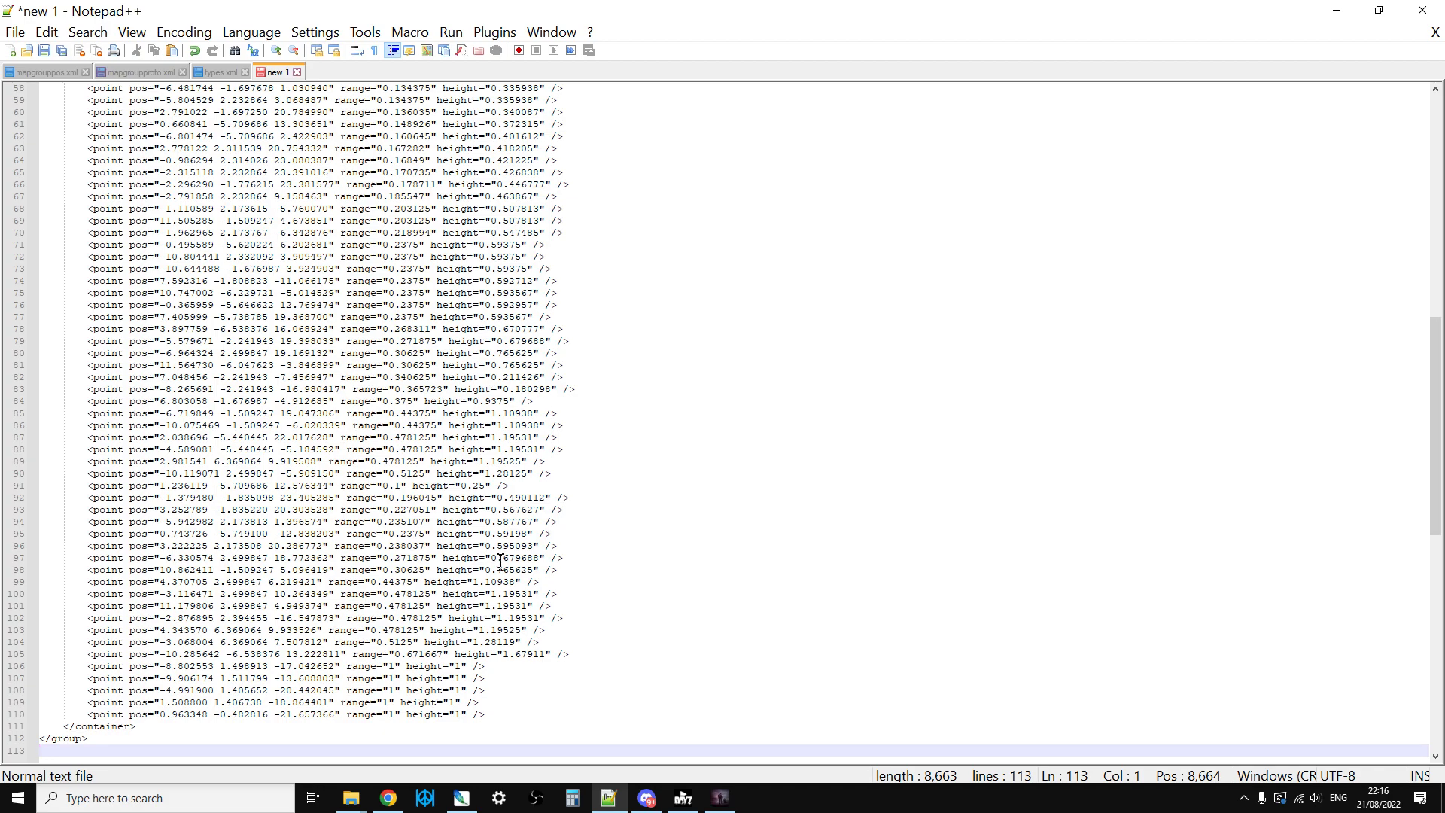
scroll(500, 562, up, 1)
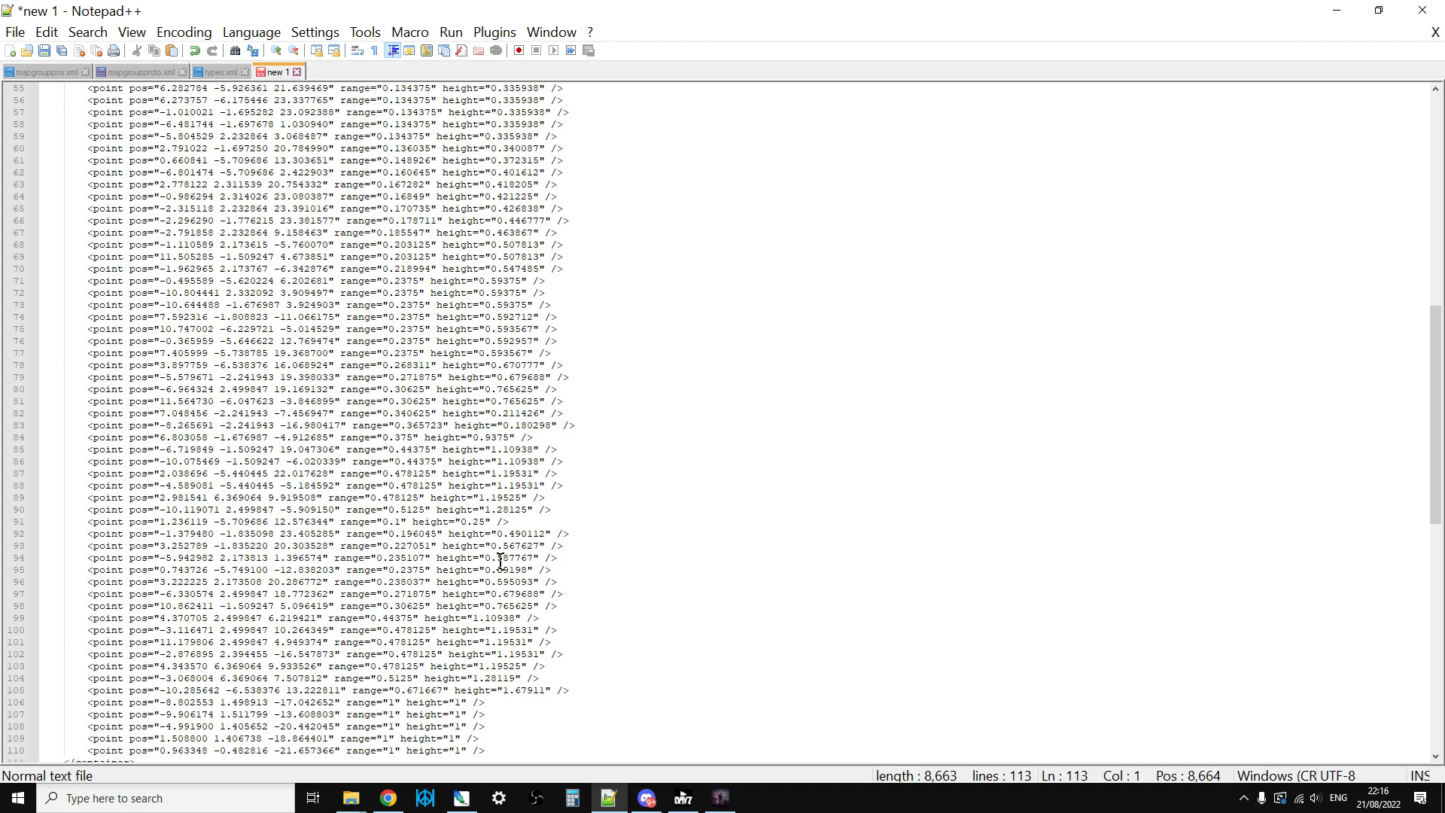
scroll(501, 562, up, 5)
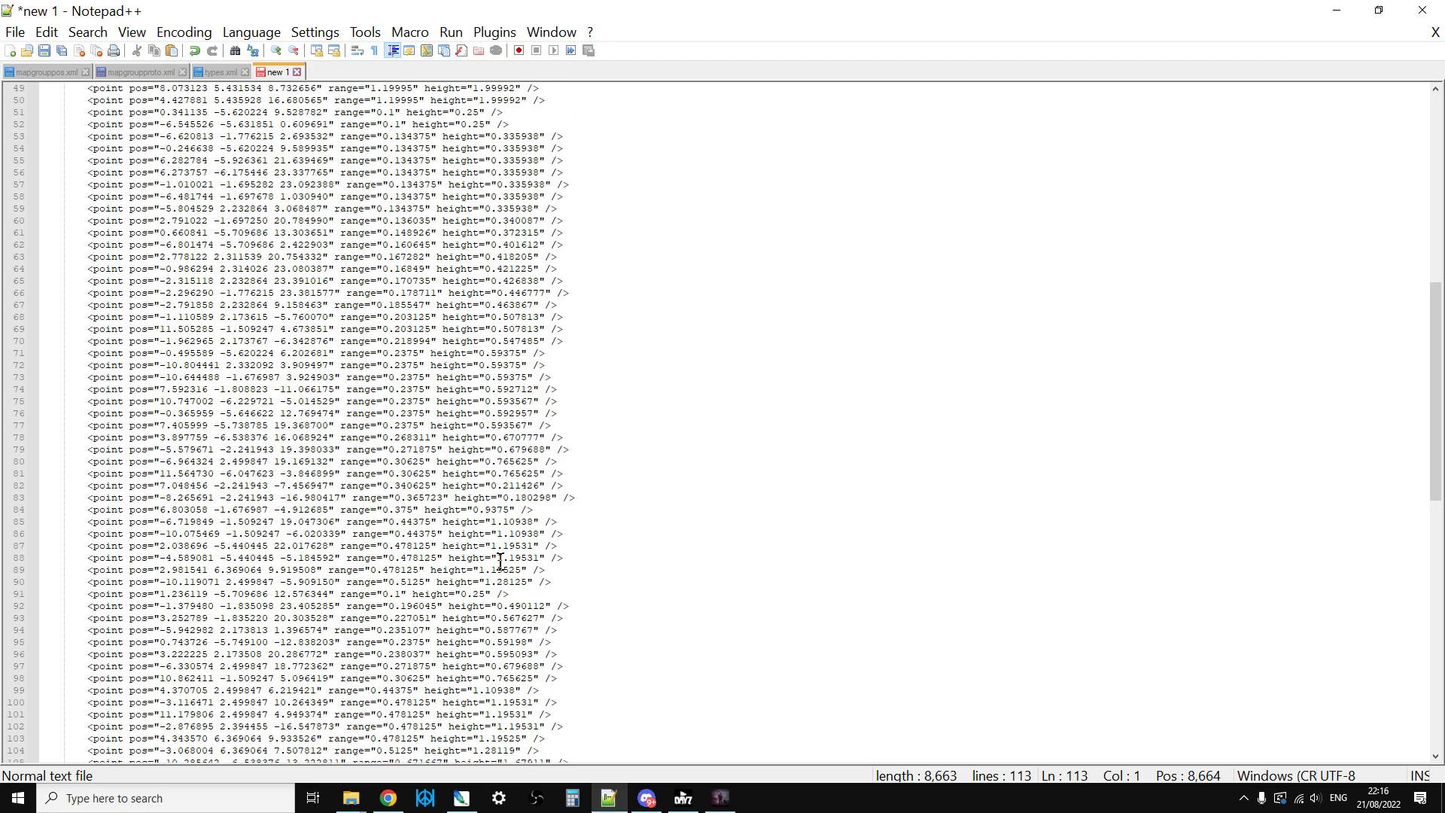
scroll(501, 562, up, 13)
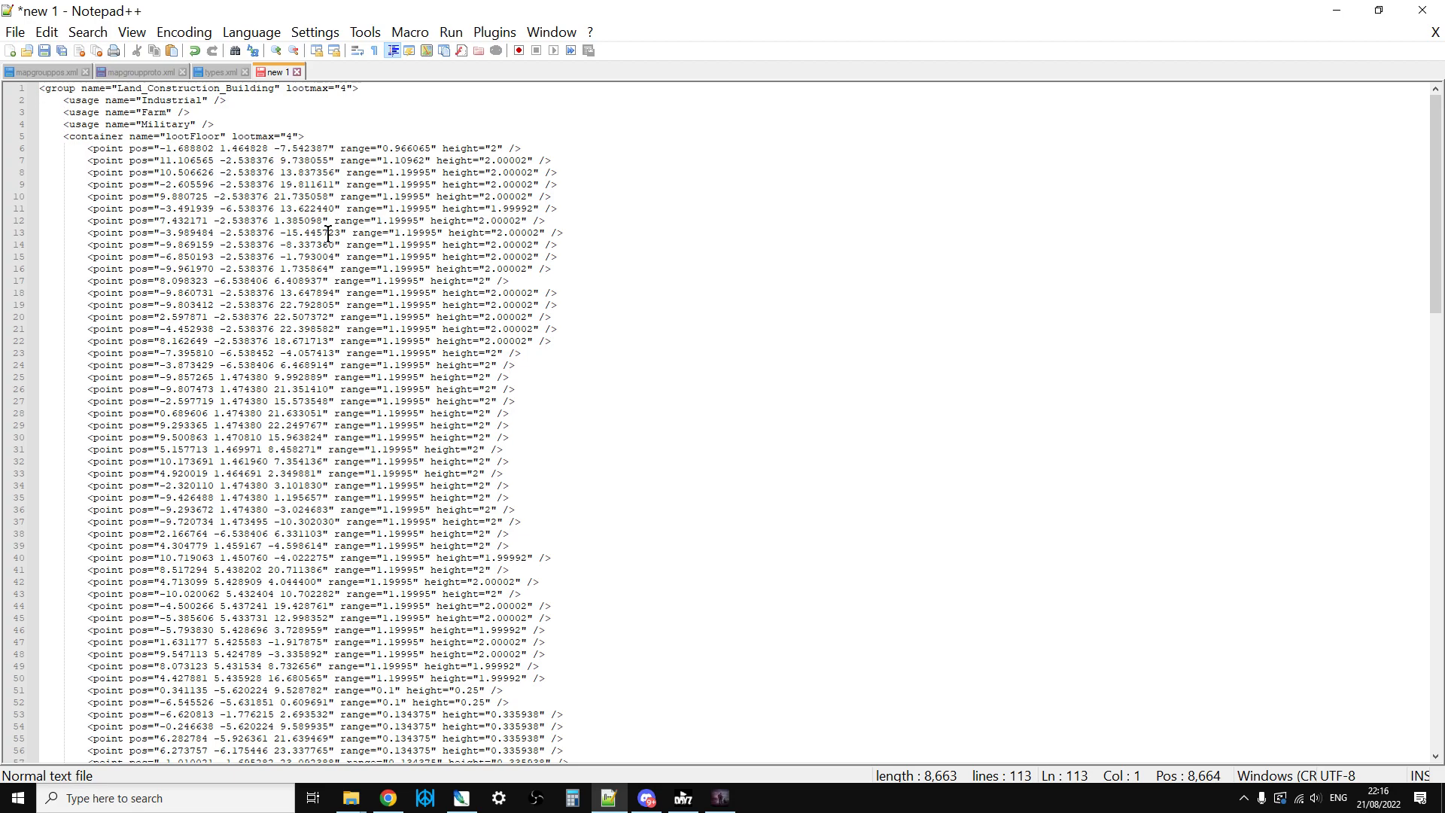
- Select the last point lines 107–110 before the container's closing tags
scroll(432, 422, down, 13)
scroll(432, 425, down, 10)
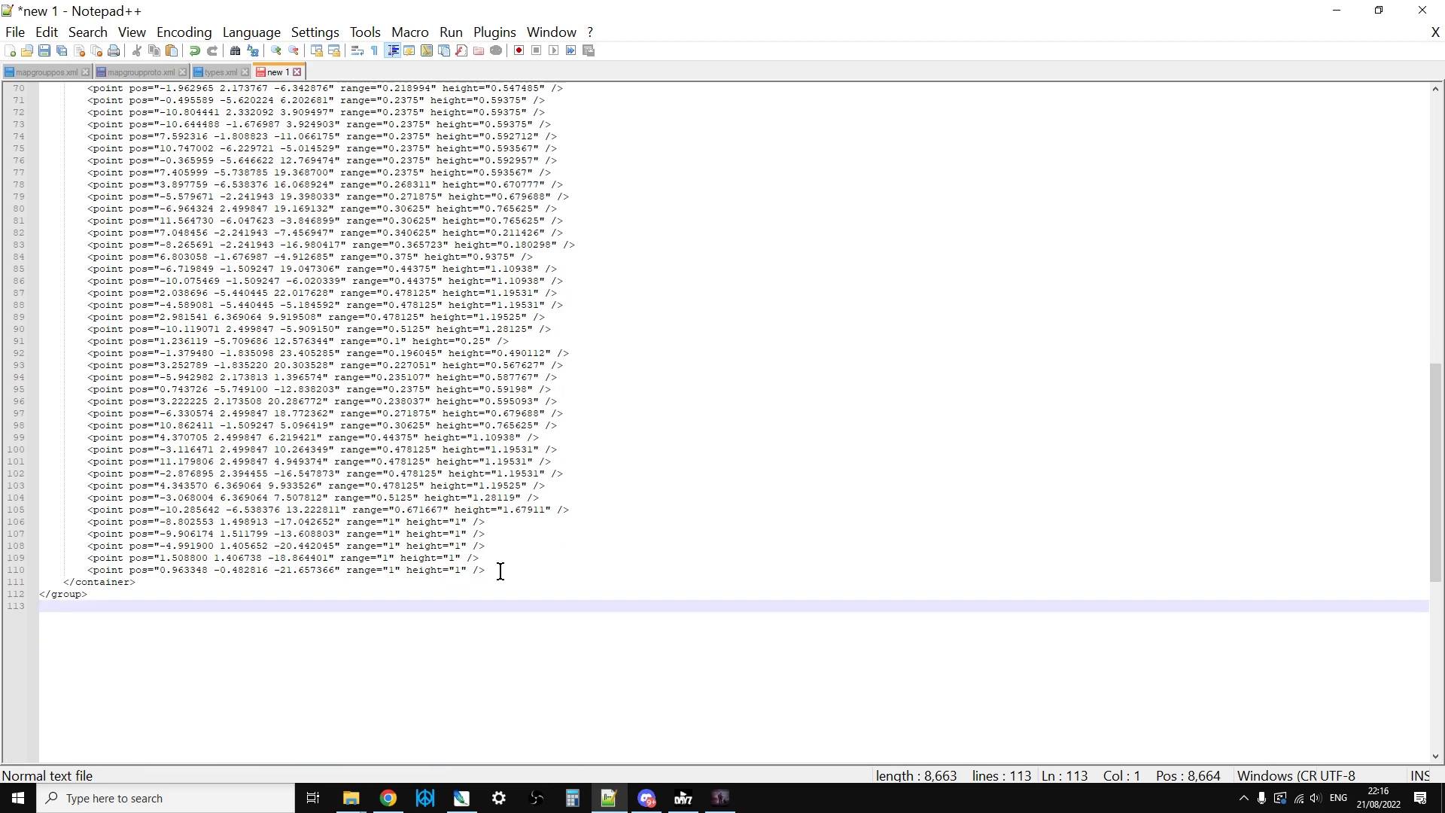
drag(500, 570, 88, 534)
- Reopen Land_Construction_Building in the Loot Editor and fly to the rooftop pallets
click(720, 798)
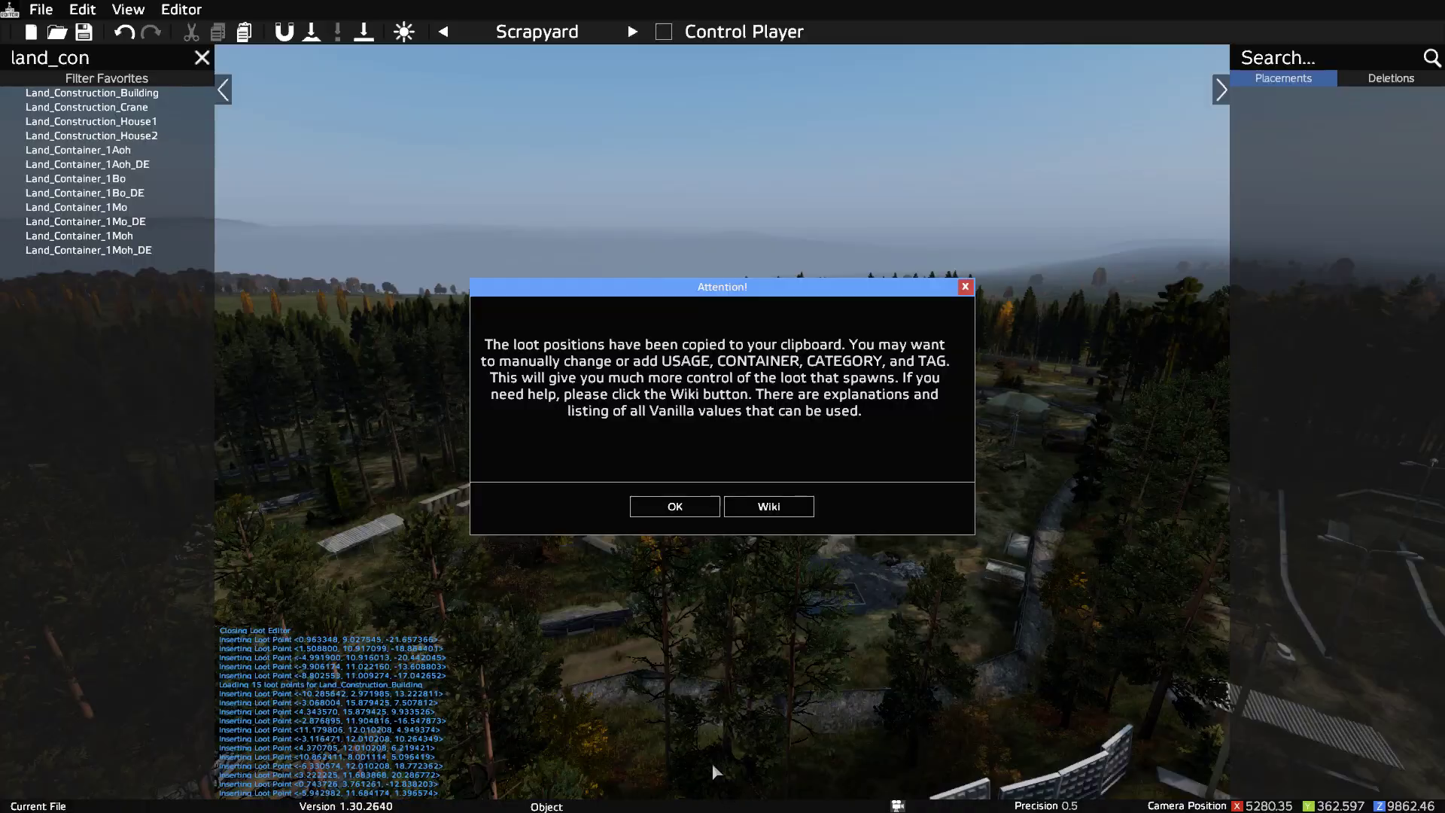
click(675, 506)
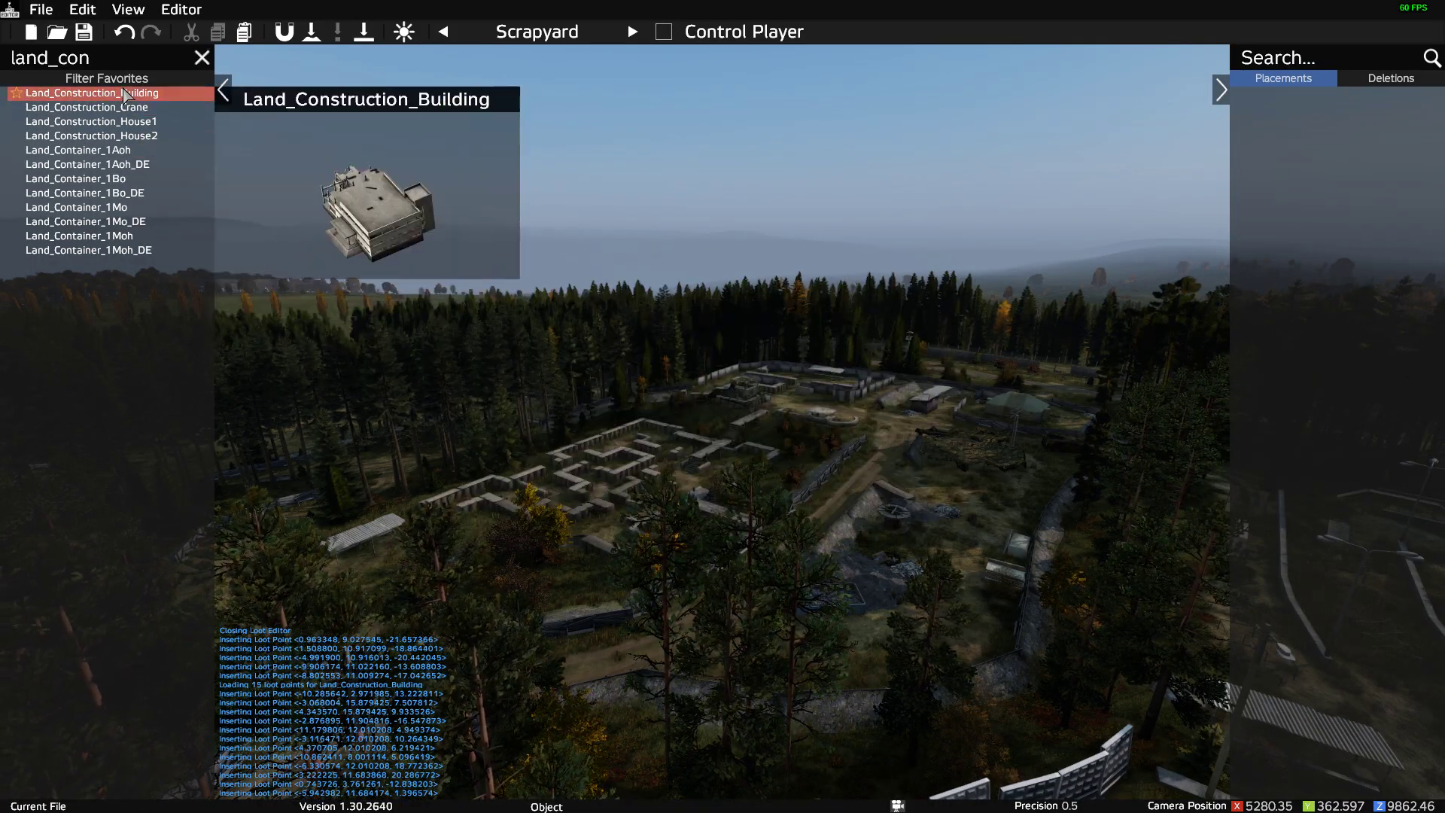
right_click(125, 92)
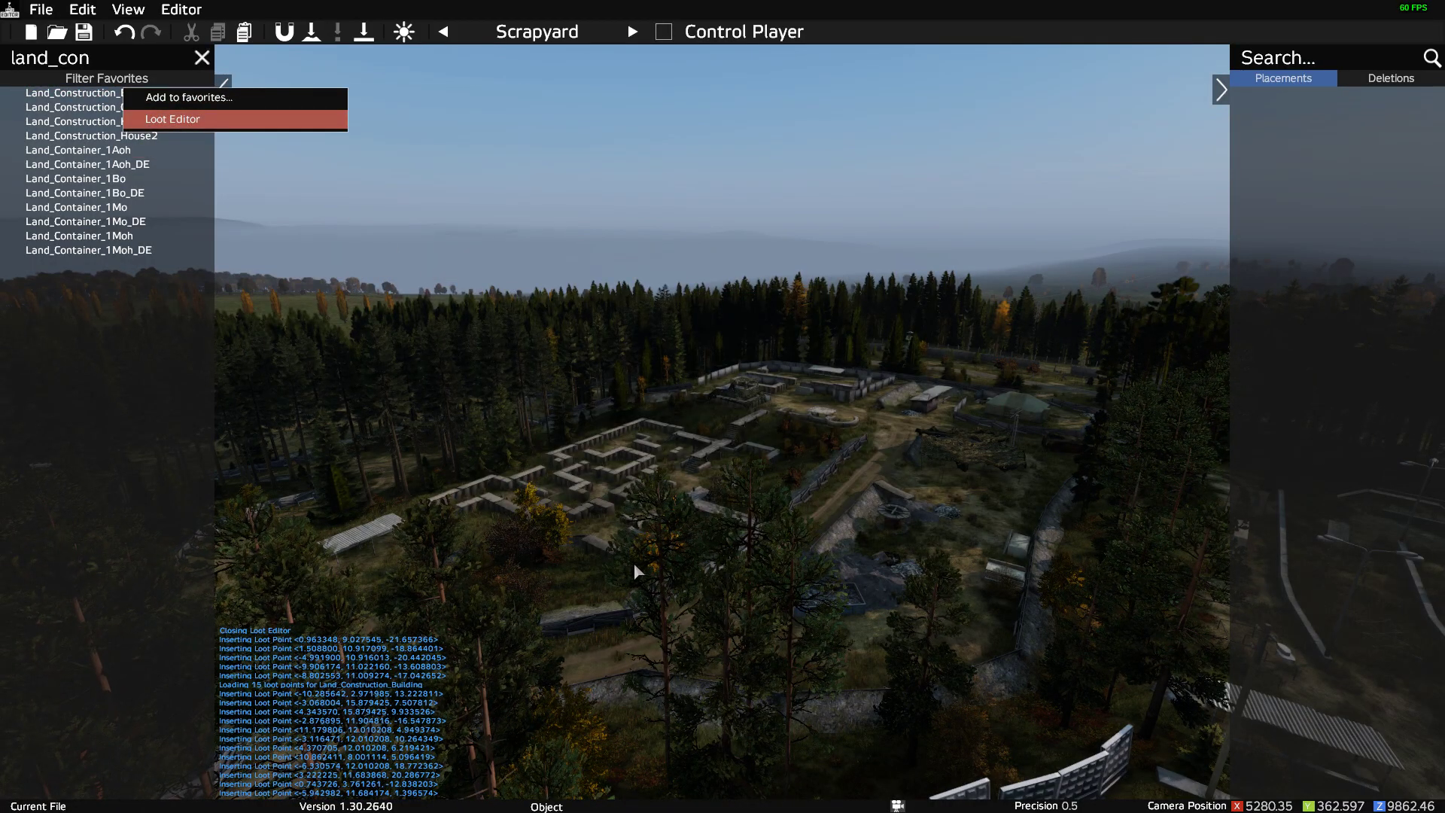
key(Return)
click(725, 508)
right_drag(693, 547, 676, 500)
key(w)
right_drag(676, 511, 772, 531)
key(w)
key(w)
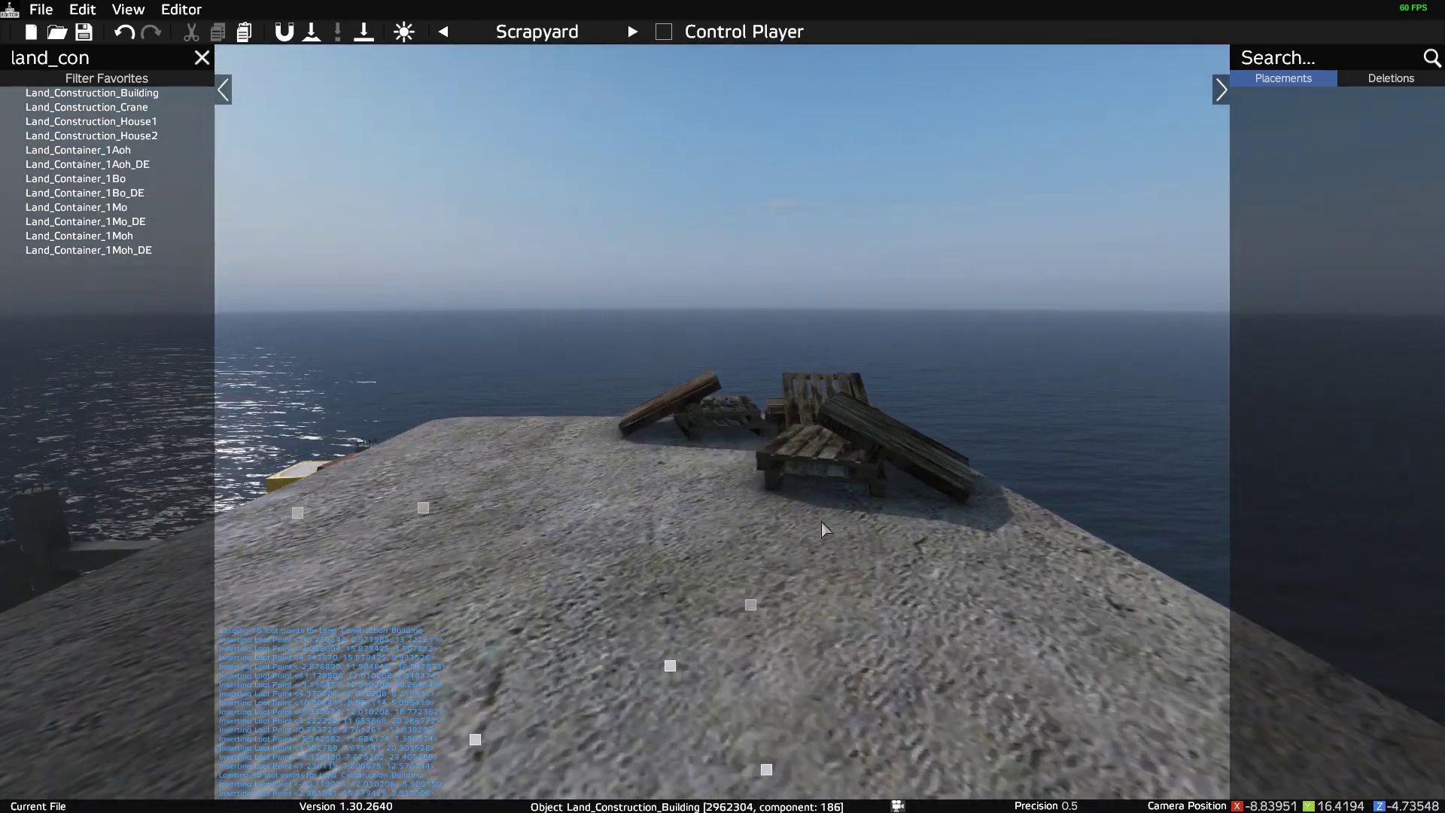
- Nudge the pallet loot point left twice, rotate it, and return to Notepad++
click(805, 450)
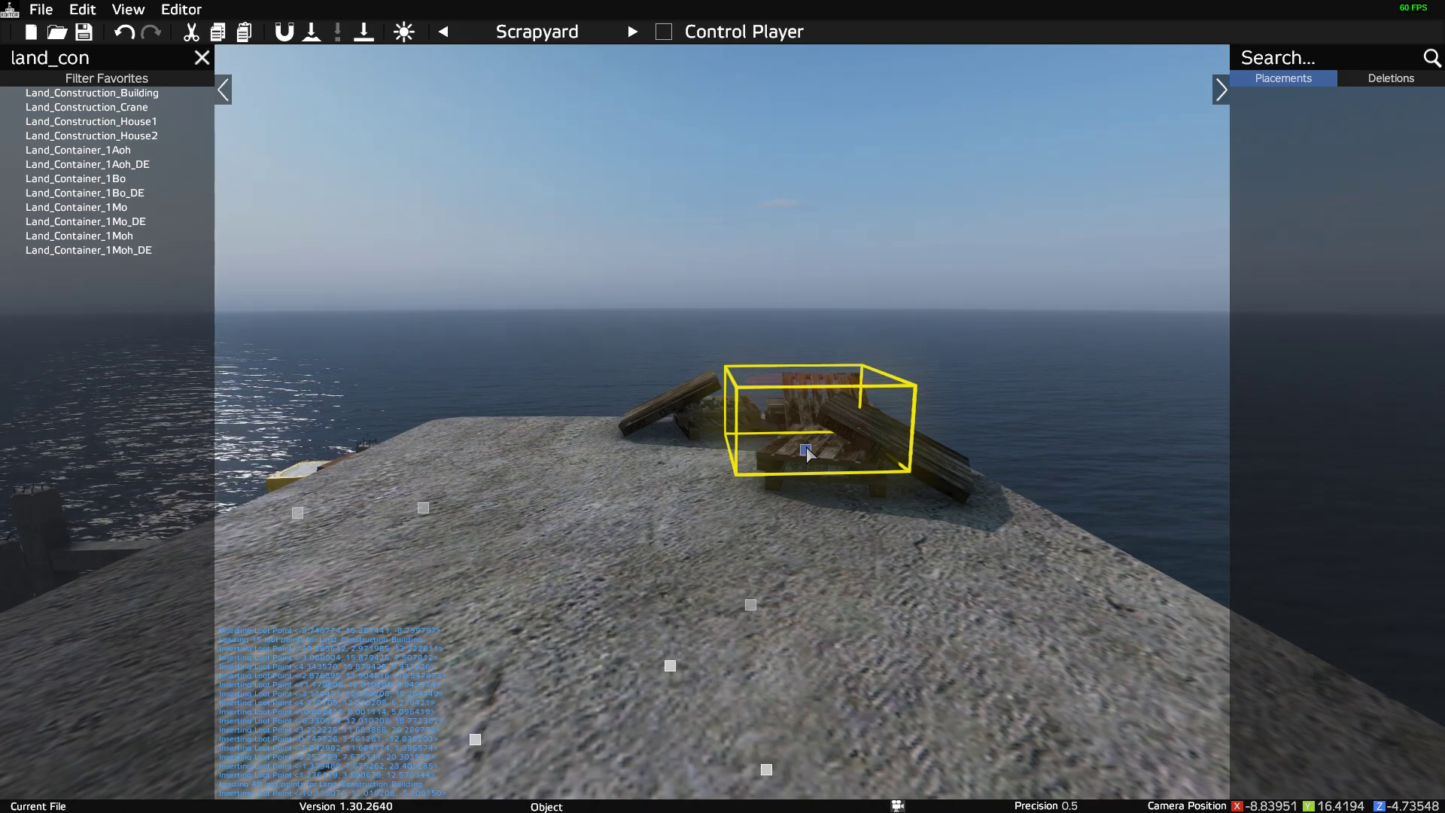
key(Left)
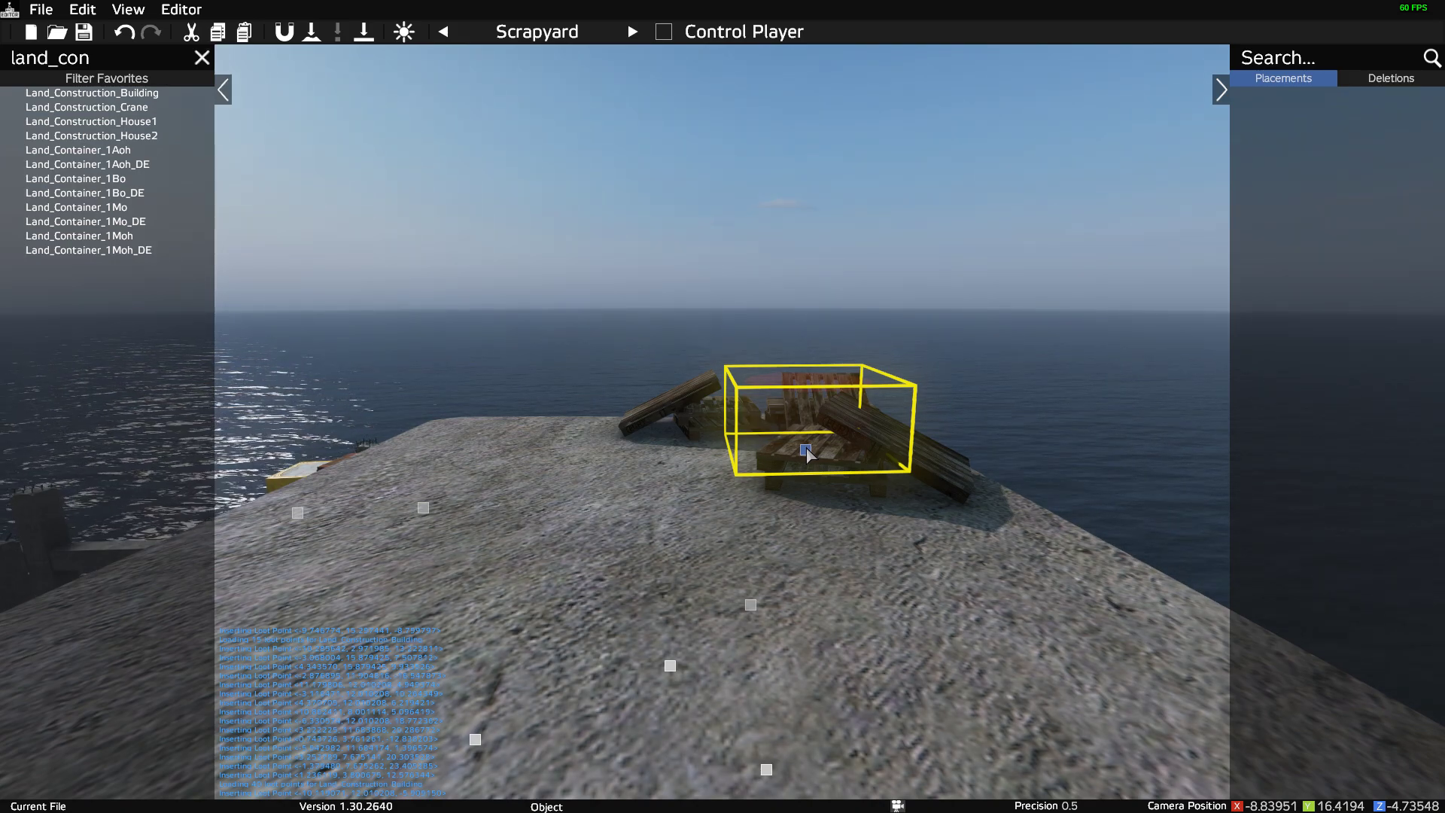
key(Left)
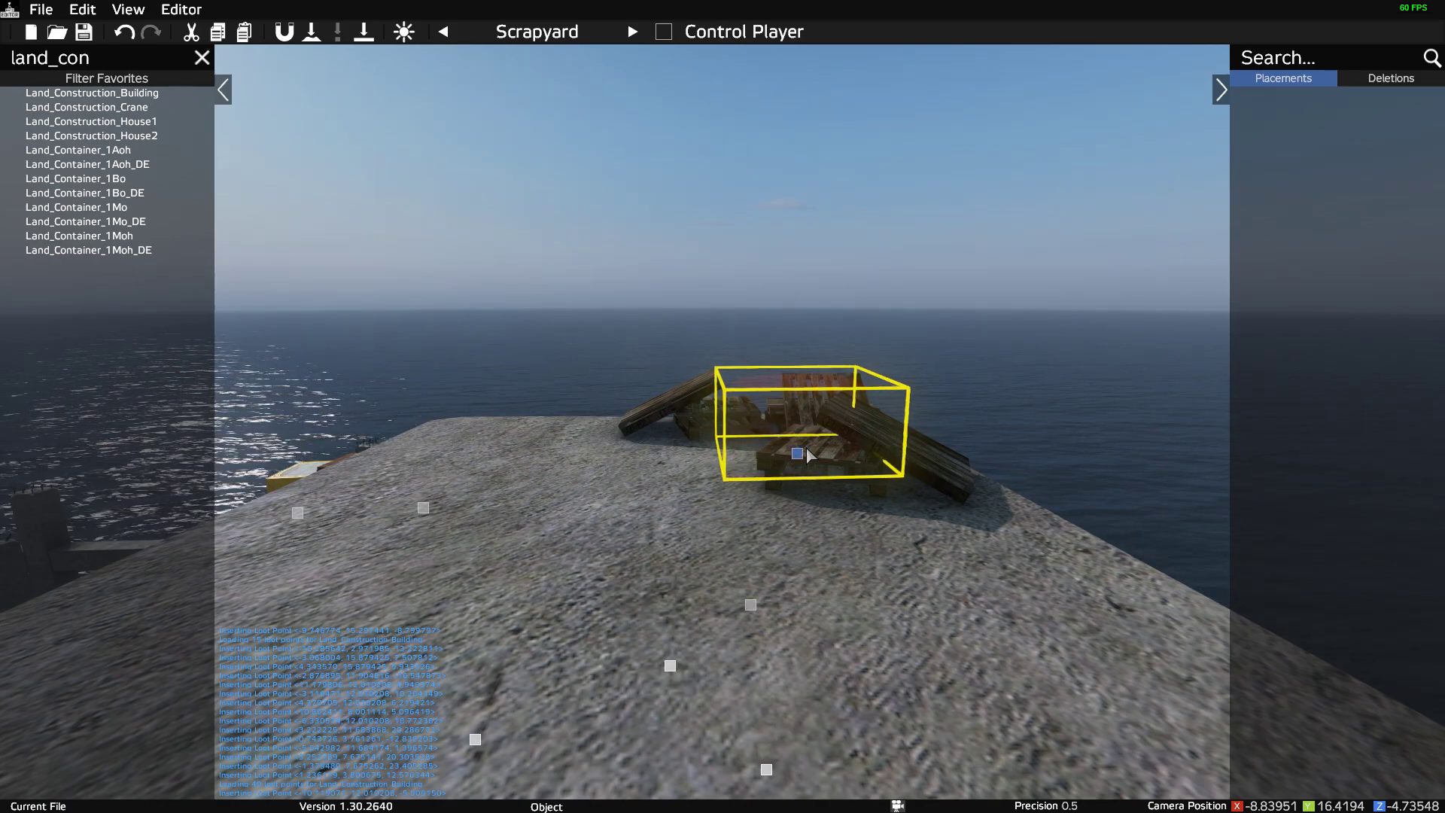
ctrl+drag(800, 452, 819, 494)
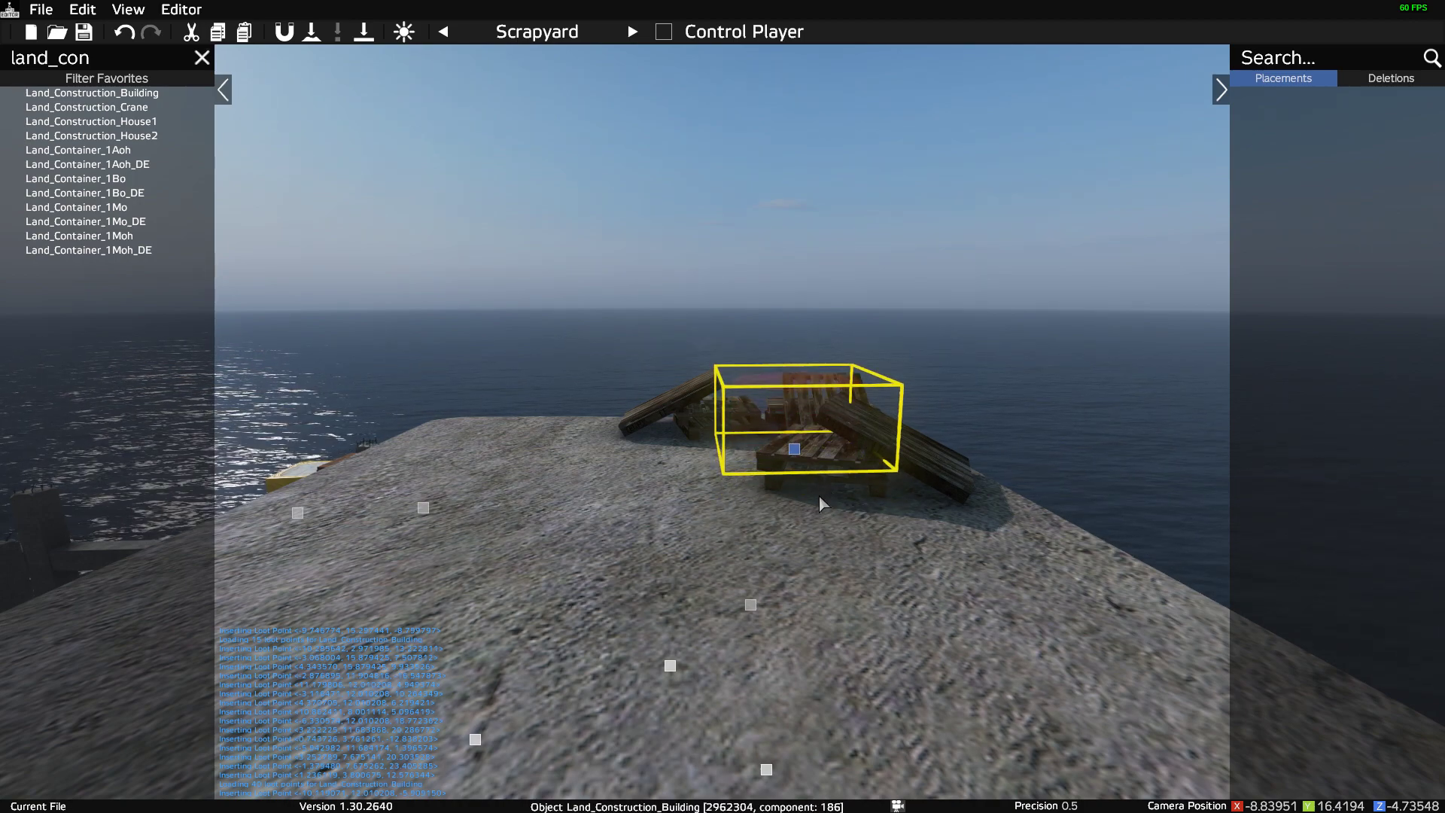
key(alt+Tab)
- Reselect lines 107–110 in new 1, mark the lootFloor container name, and view mapgroupproto.xml alongside
click(530, 575)
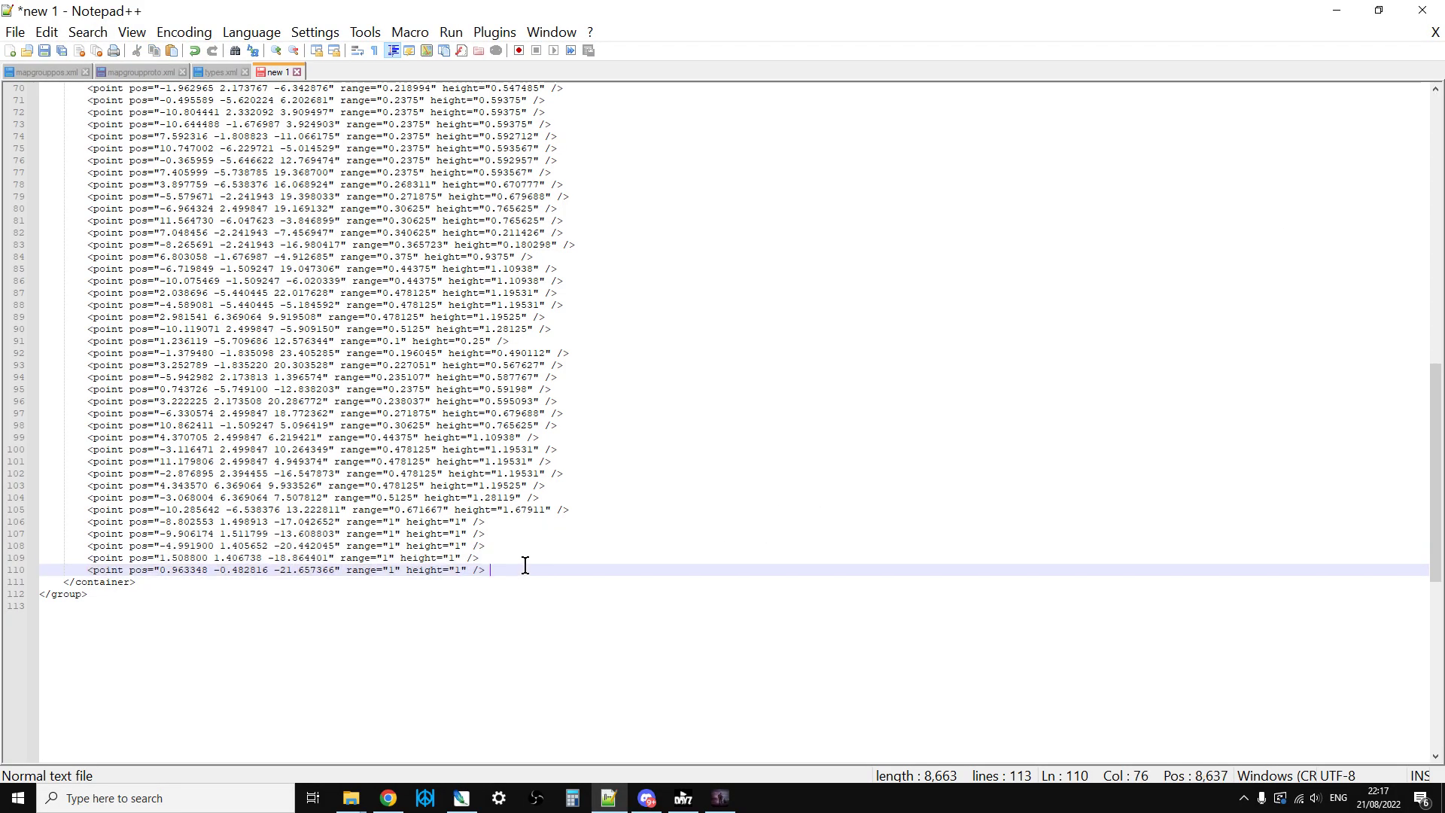
drag(83, 534, 506, 568)
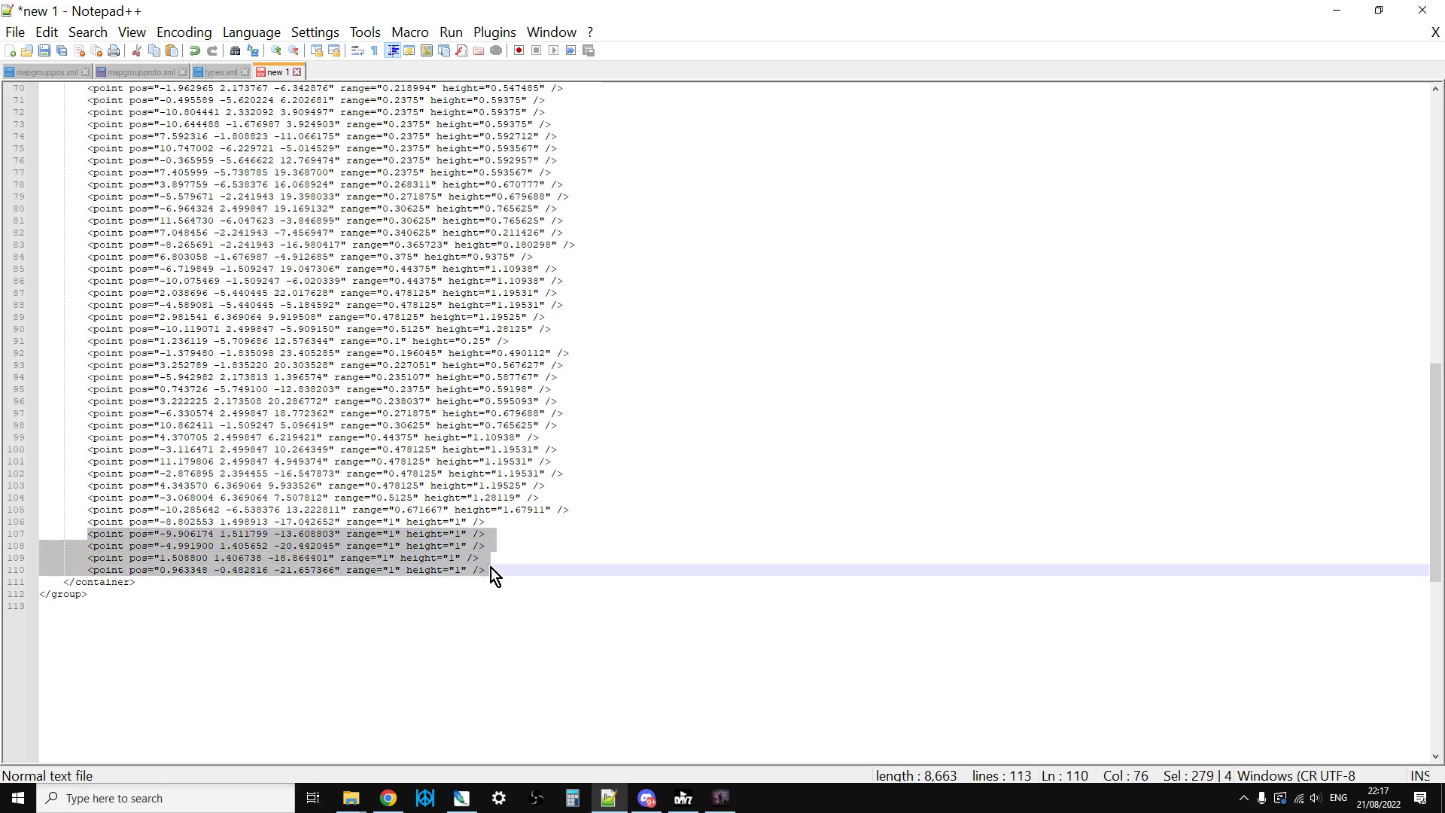
click(142, 70)
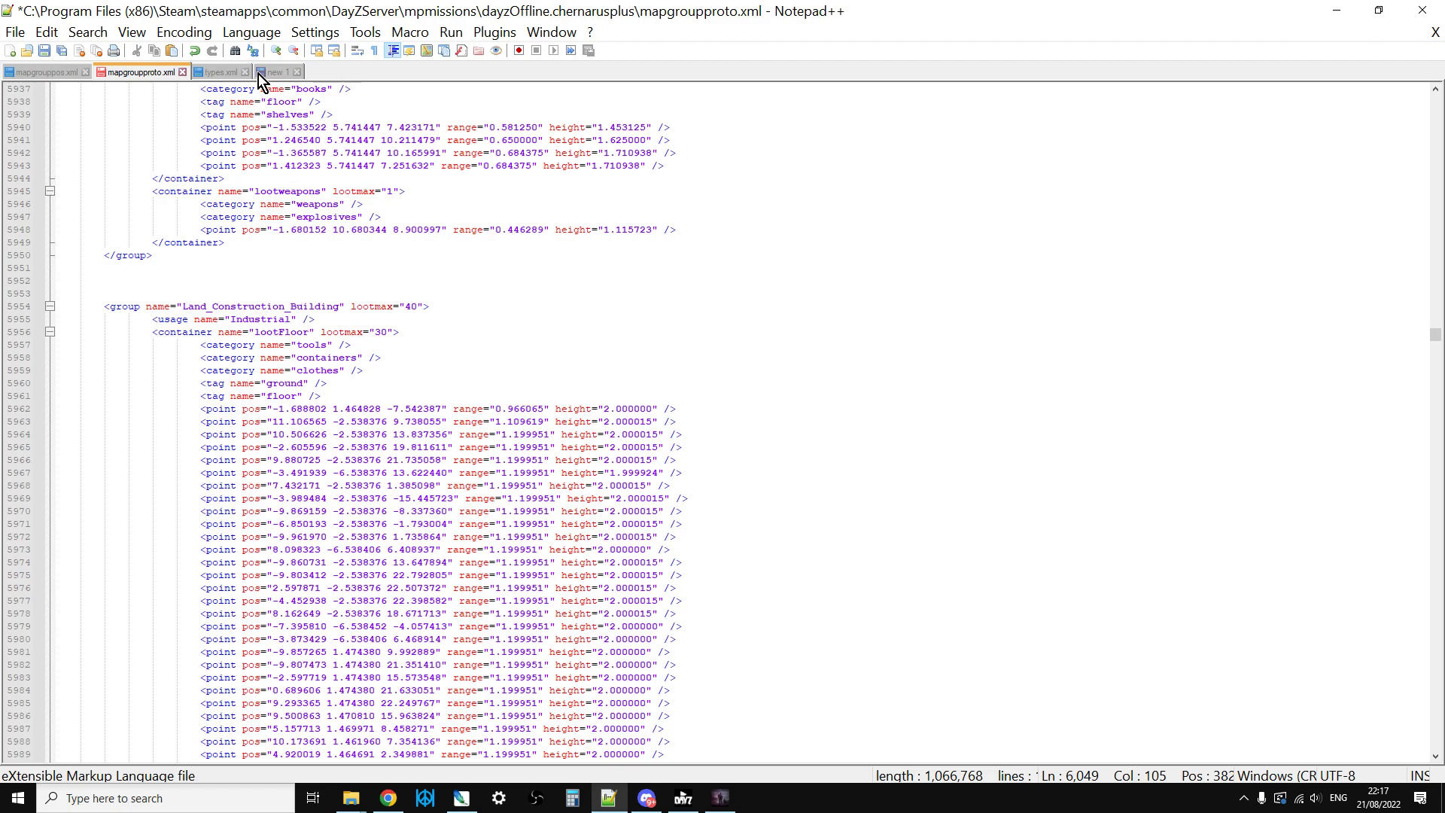
click(277, 71)
scroll(466, 496, up, 19)
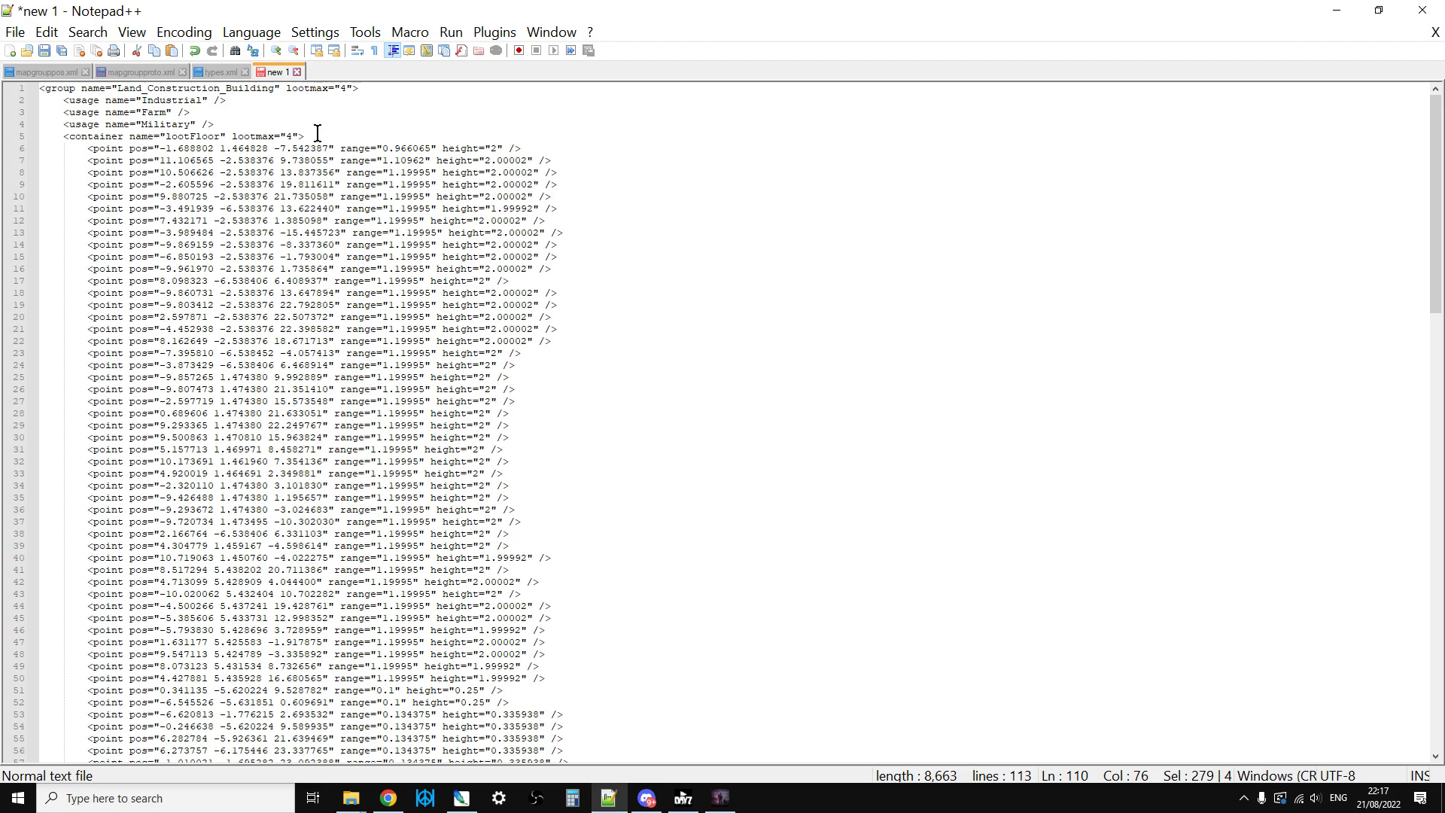
drag(226, 136, 165, 138)
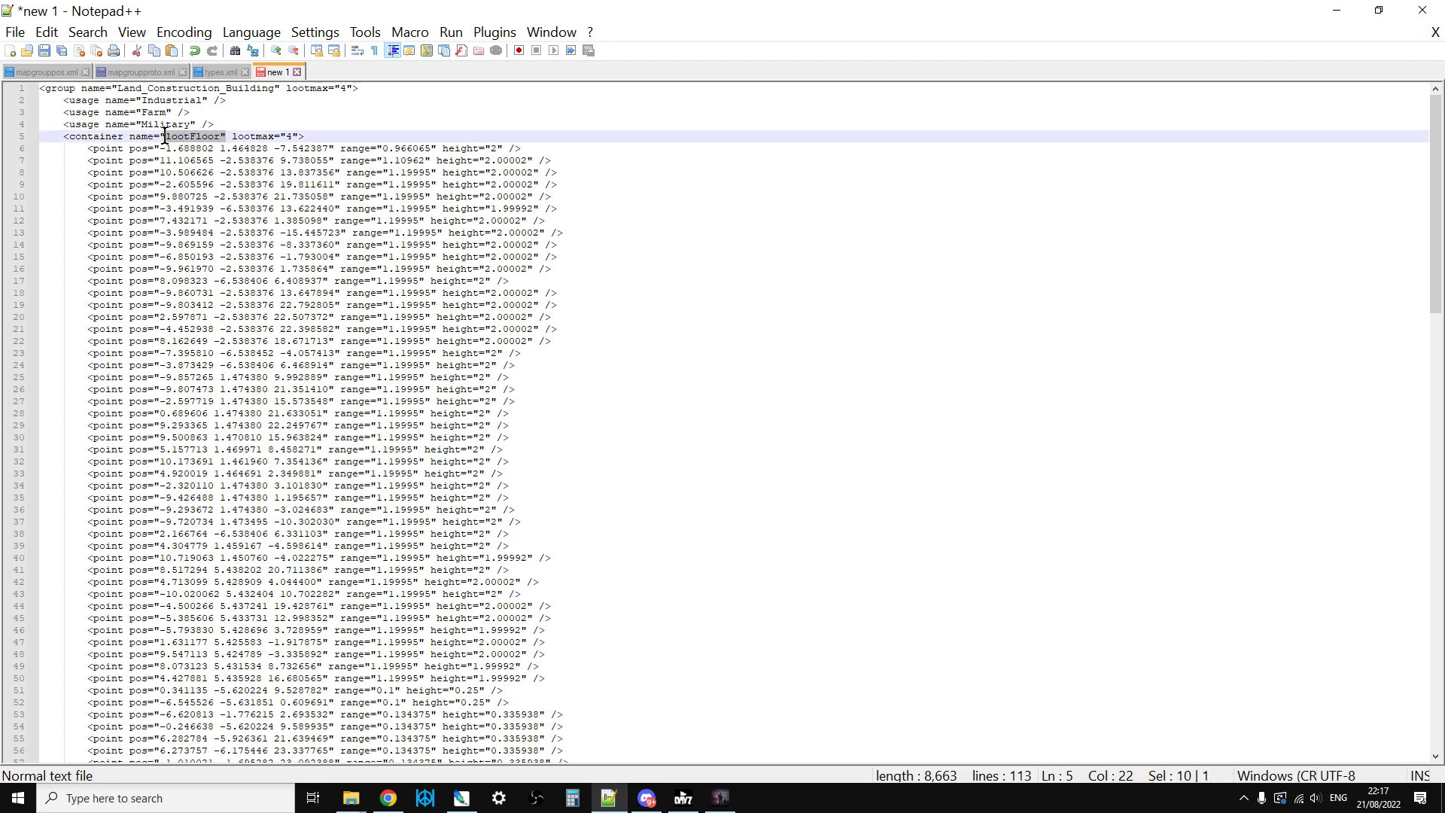
click(156, 71)
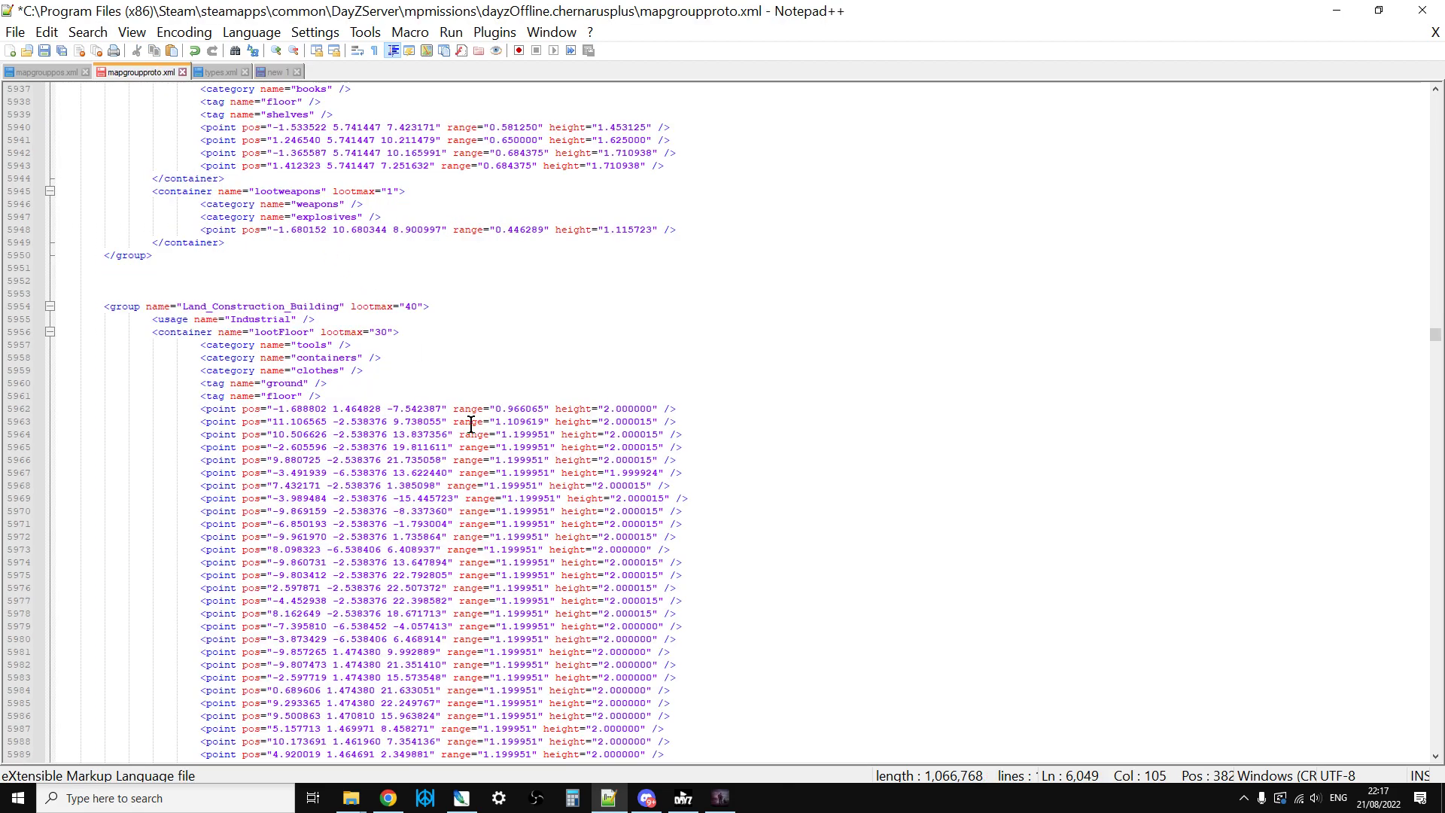
- Scroll through Land_Construction_Building's lootFloor and shelf containers, then switch back to DayZ Editor
scroll(471, 424, down, 14)
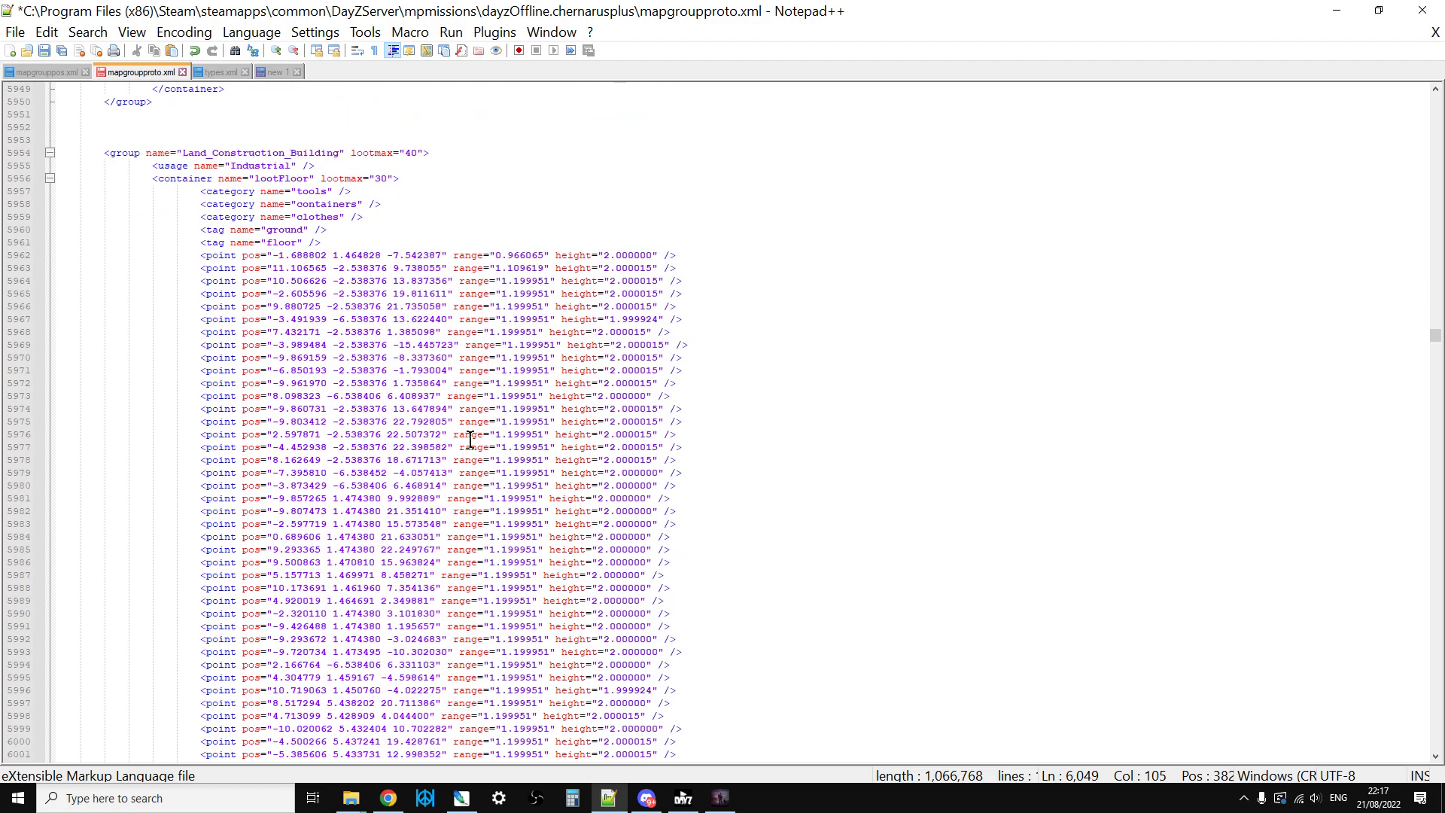
scroll(451, 470, down, 1)
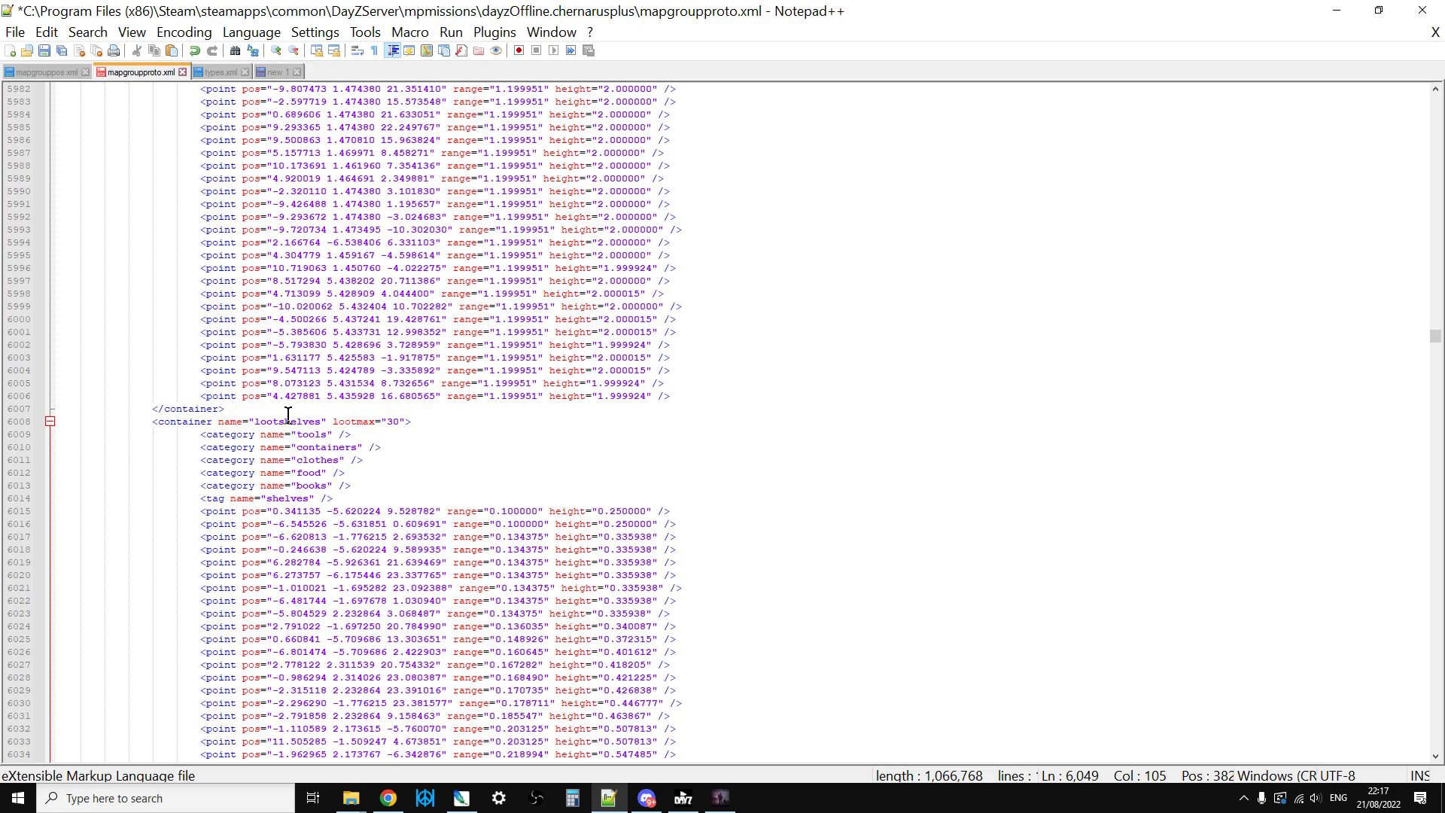
scroll(289, 415, up, 13)
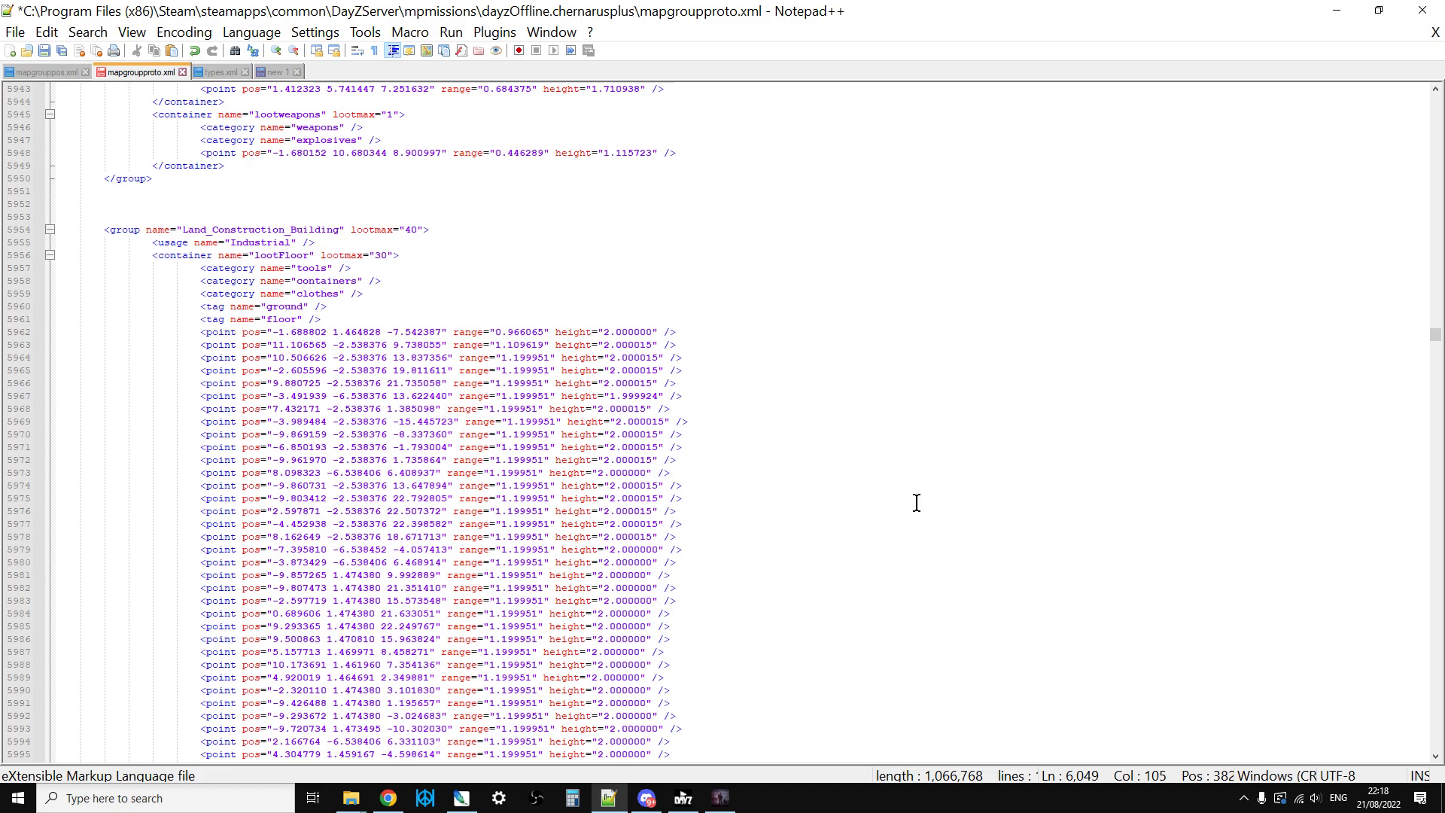
scroll(916, 519, down, 3)
scroll(911, 547, up, 2)
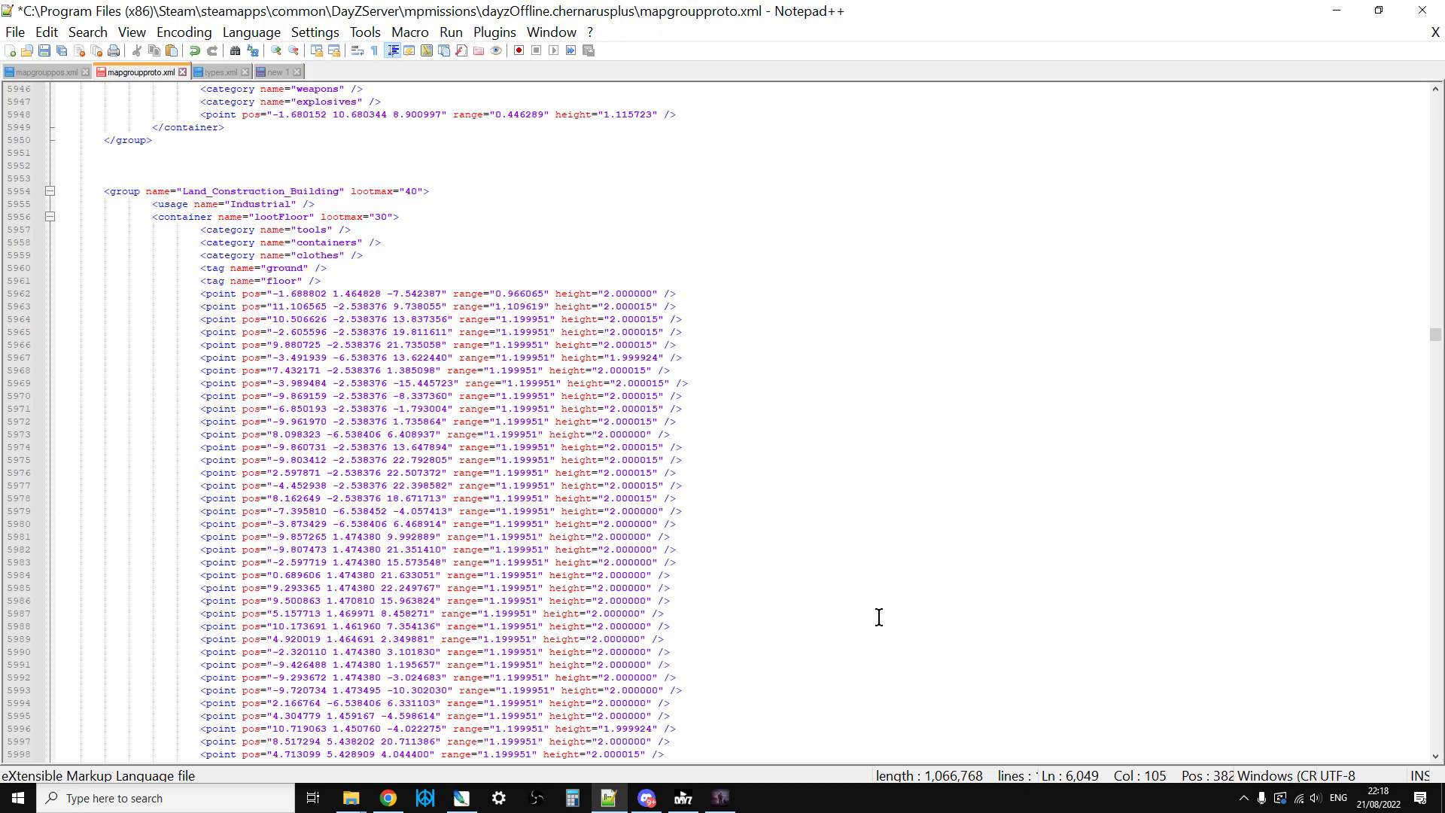
key(alt+Tab)
- Orbit the camera around and above Land_Construction_Building to inspect loot markers on every floor and the roof
key(s)
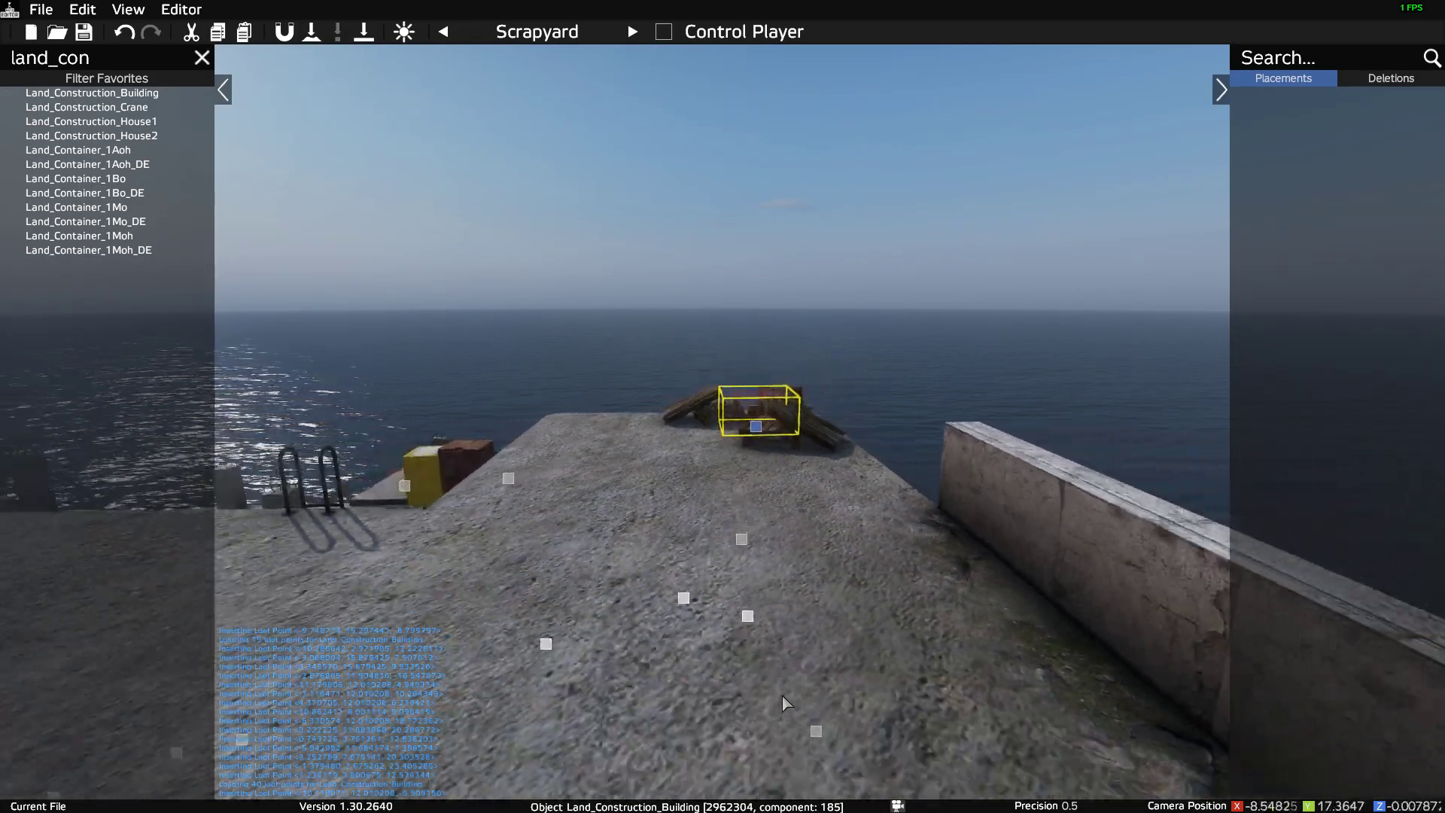
right_drag(739, 697, 756, 644)
key(a)
key(d)
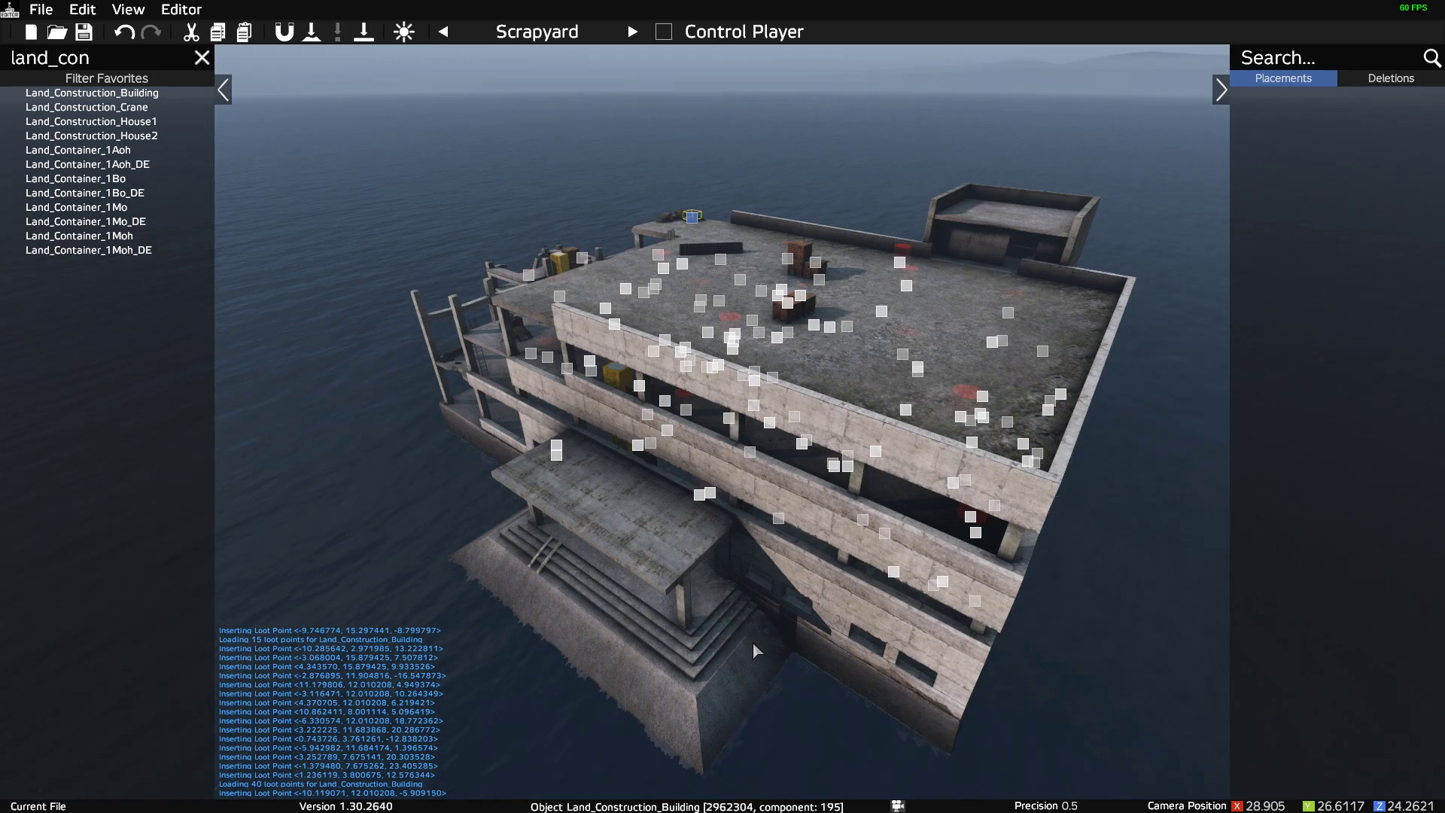
key(w)
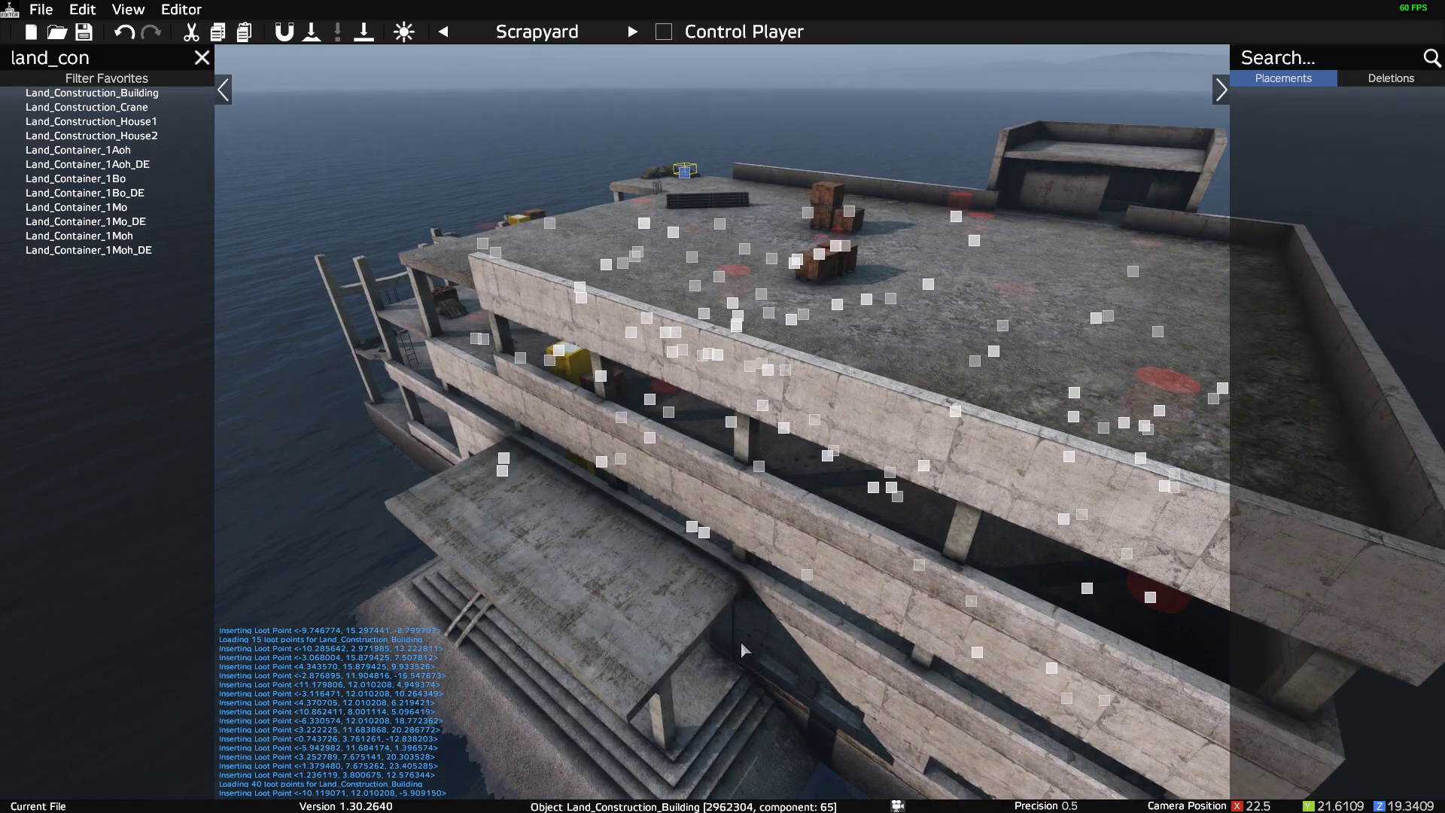
key(w)
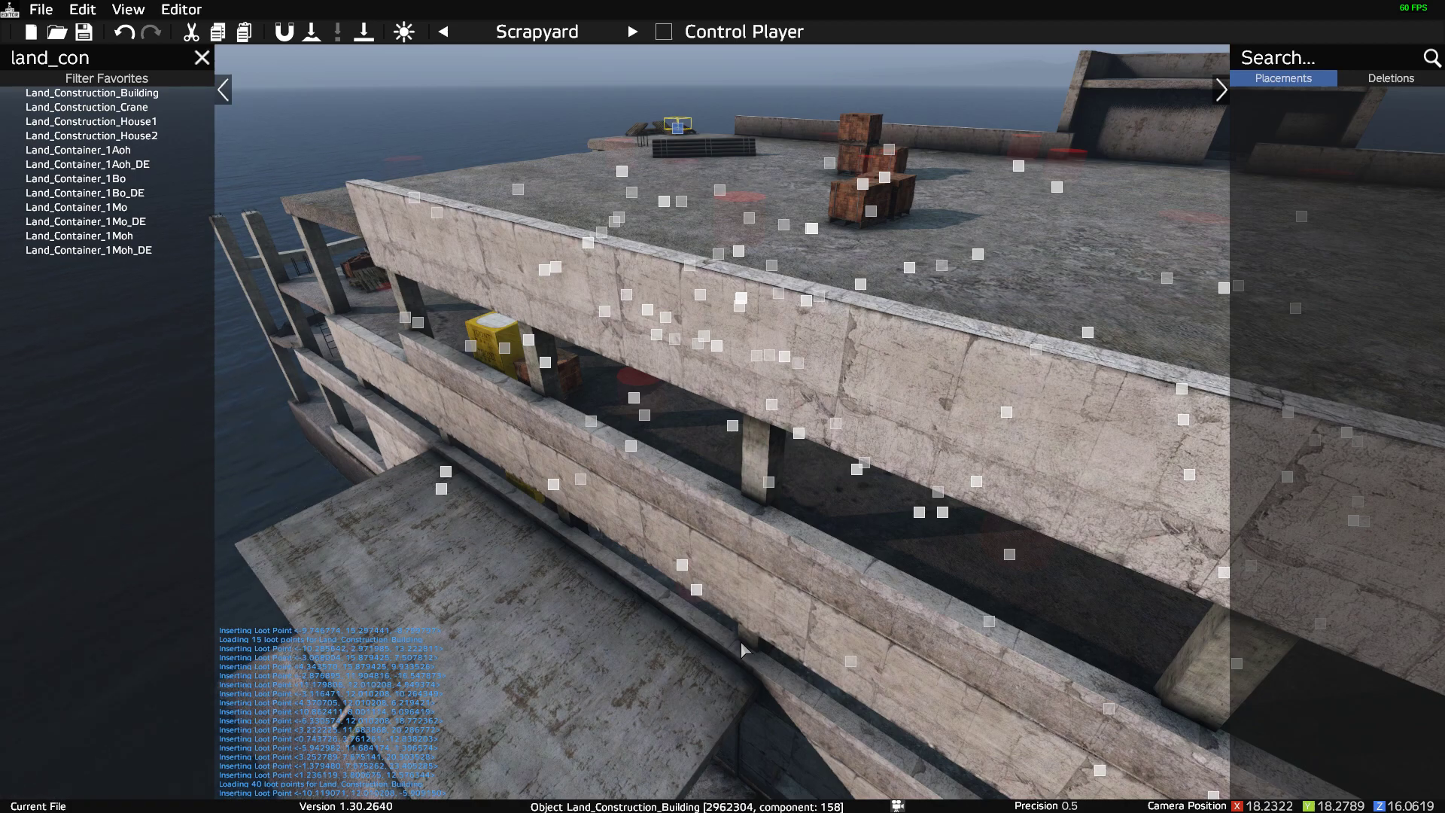
key(s)
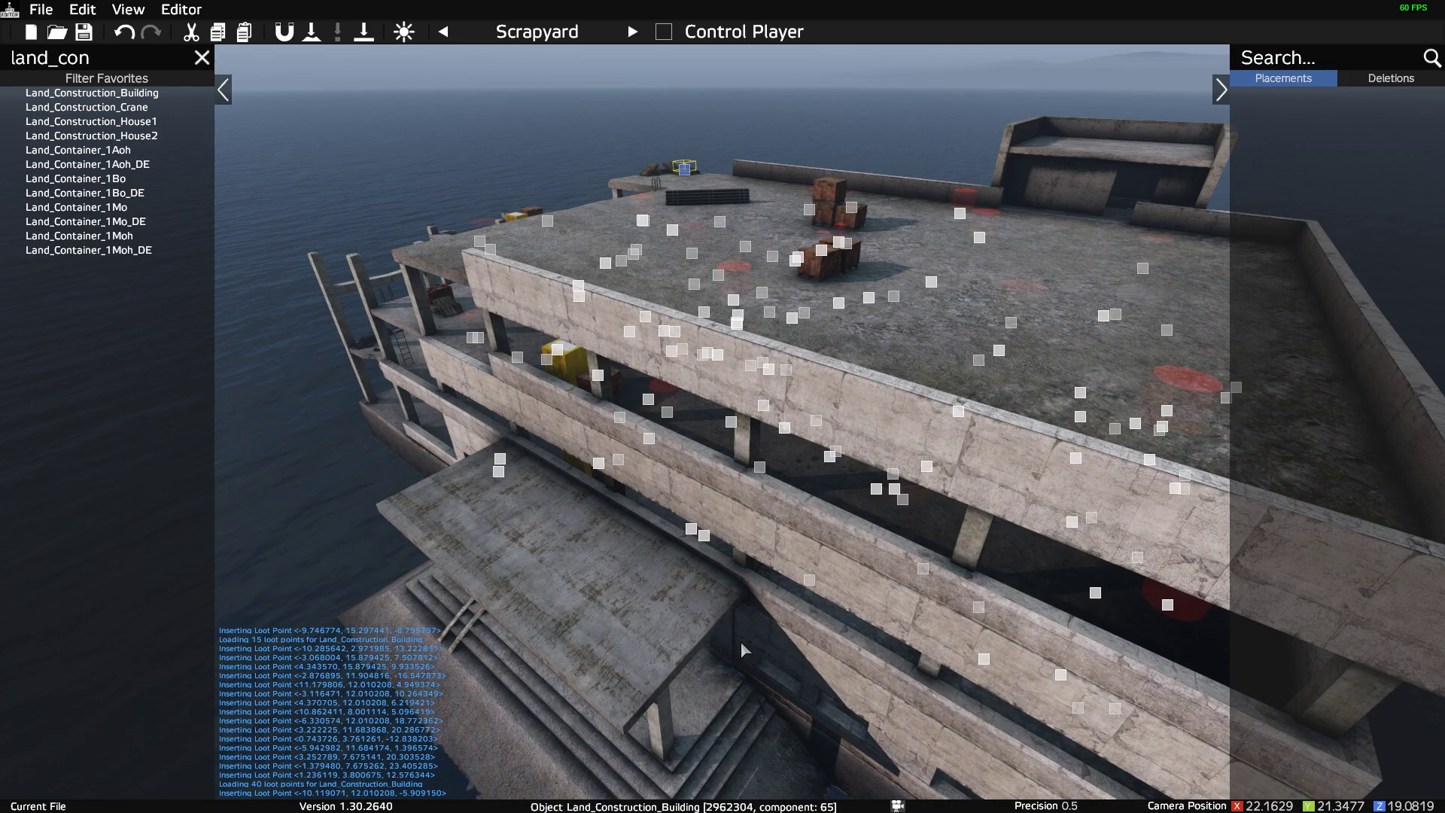
middle_drag(639, 661, 823, 602)
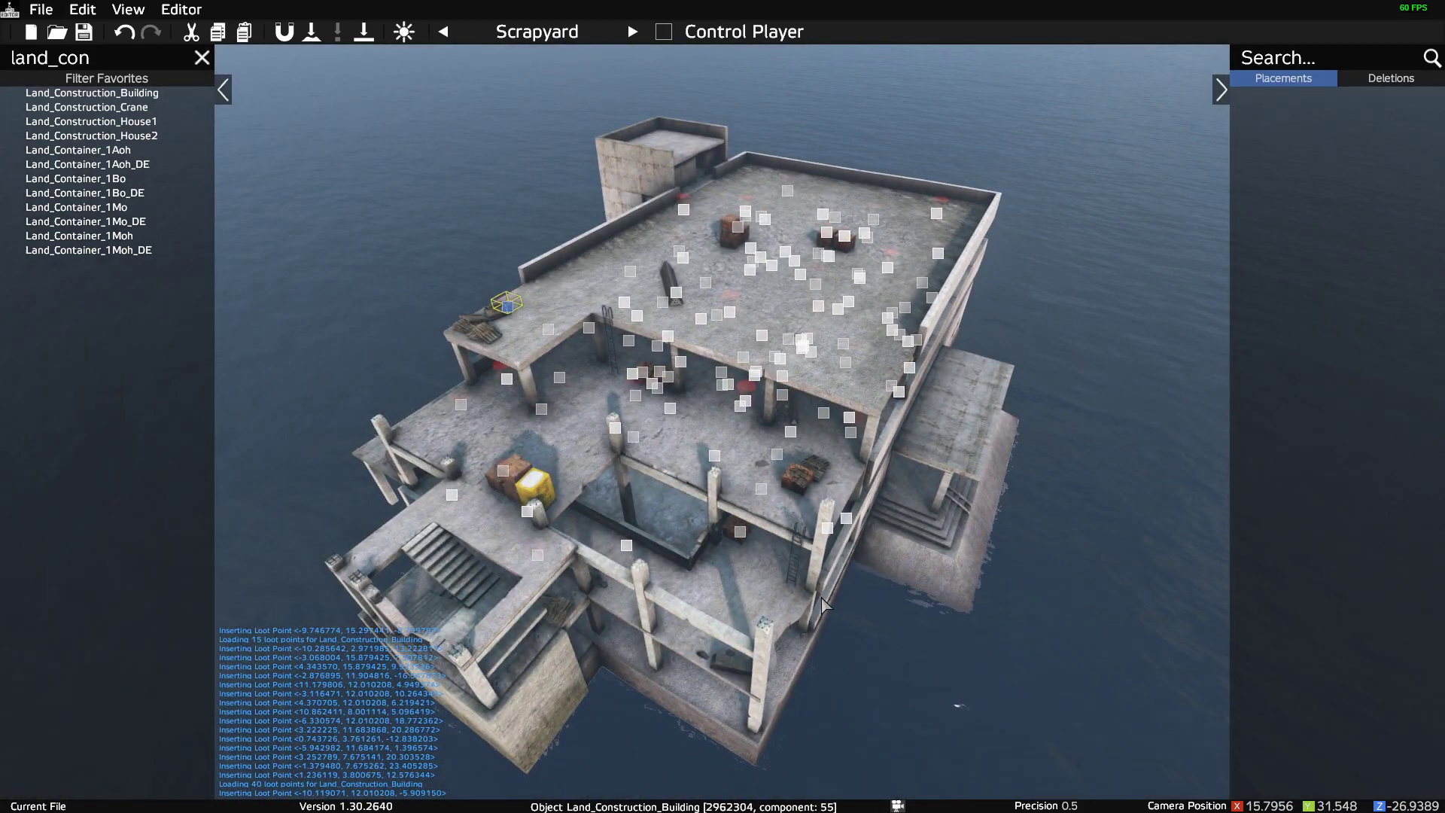